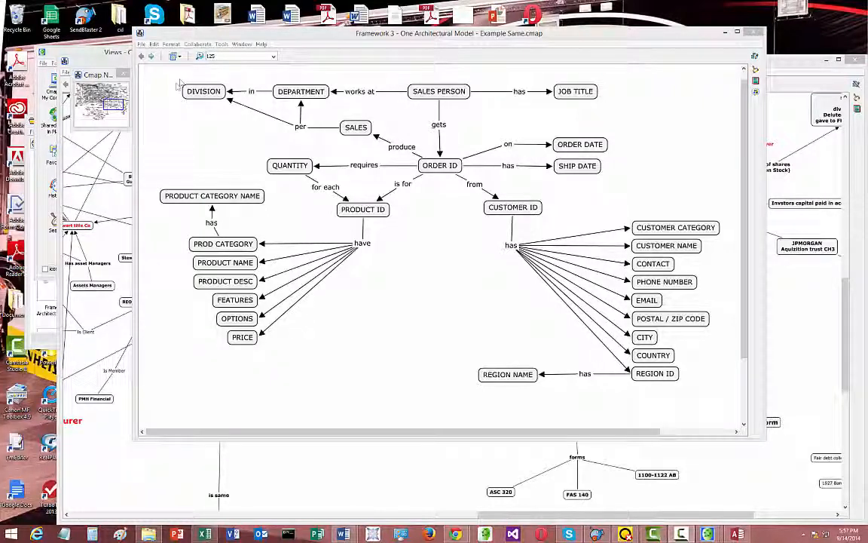
Highlight the concept map's sections in turn: sales and department, order, customer and product concepts
left_click_drag(179, 80, 602, 133)
left_click(405, 223)
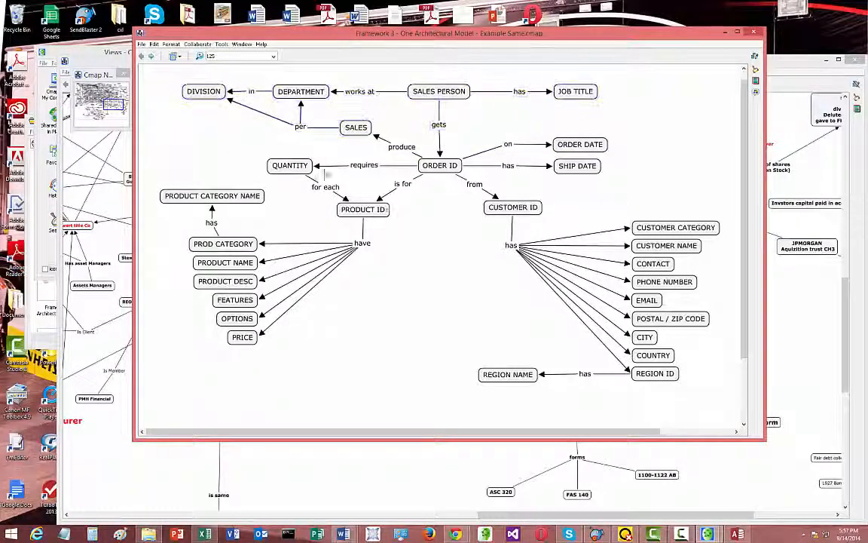
left_click_drag(248, 137, 576, 223)
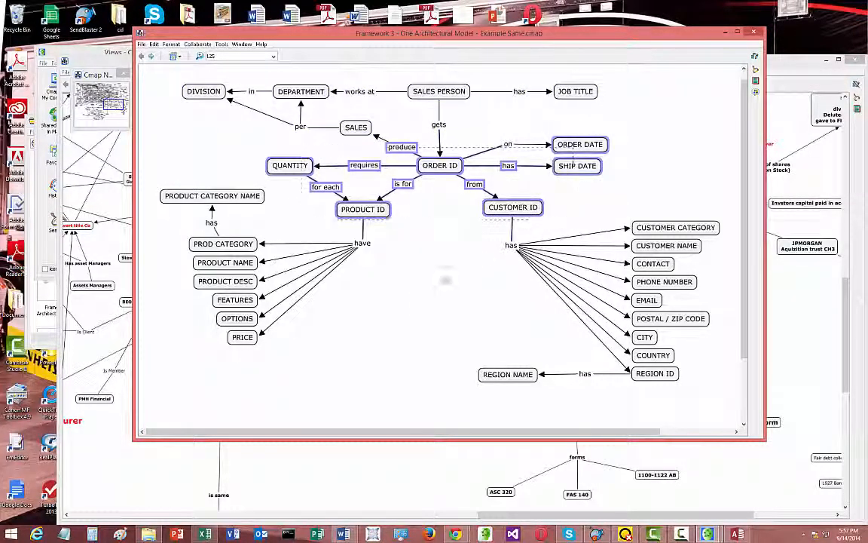
left_click(454, 220)
left_click_drag(458, 194, 694, 385)
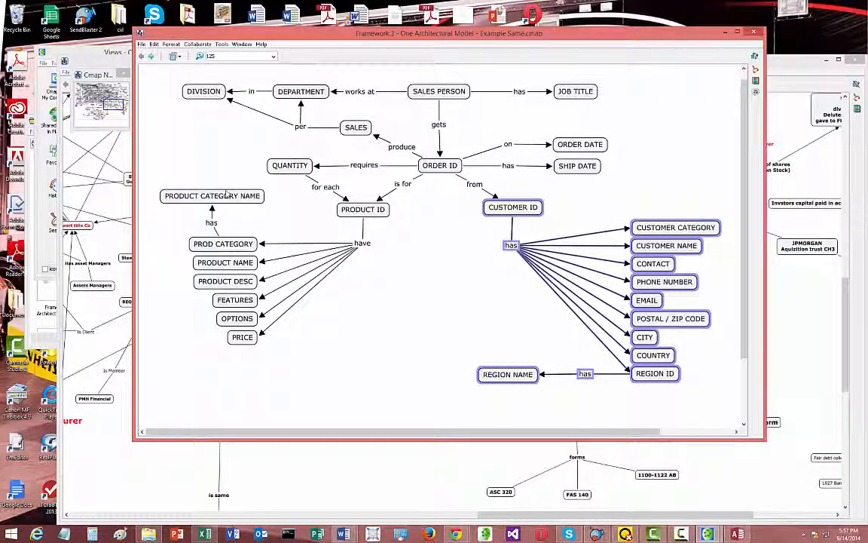
left_click_drag(154, 189, 393, 352)
Add a new concept labelled JM in the empty area below the product and customer concepts
double_click(394, 348)
left_click_drag(320, 151, 520, 225)
left_click(443, 169)
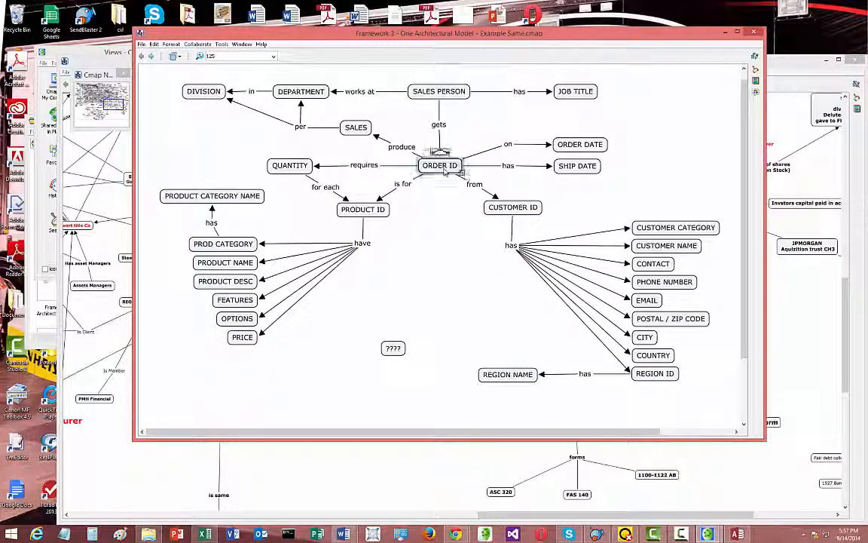
left_click(367, 210)
left_click(513, 207)
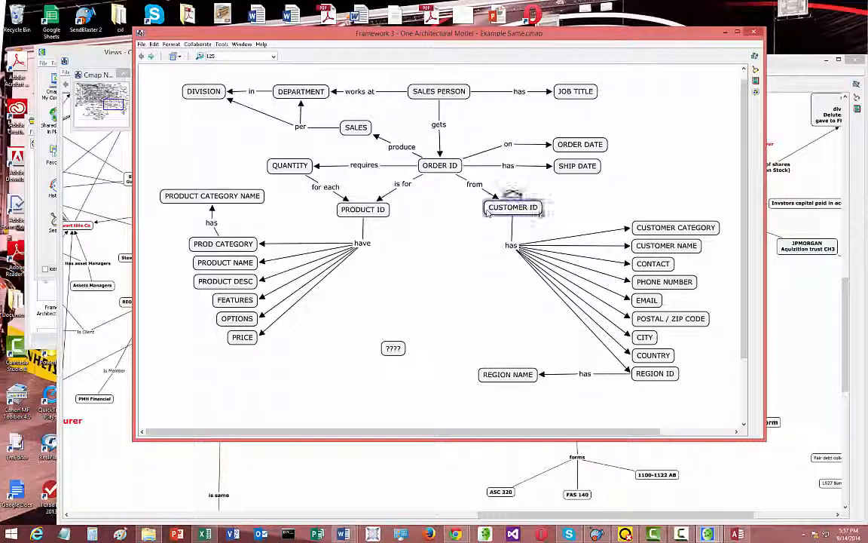
left_click(376, 281)
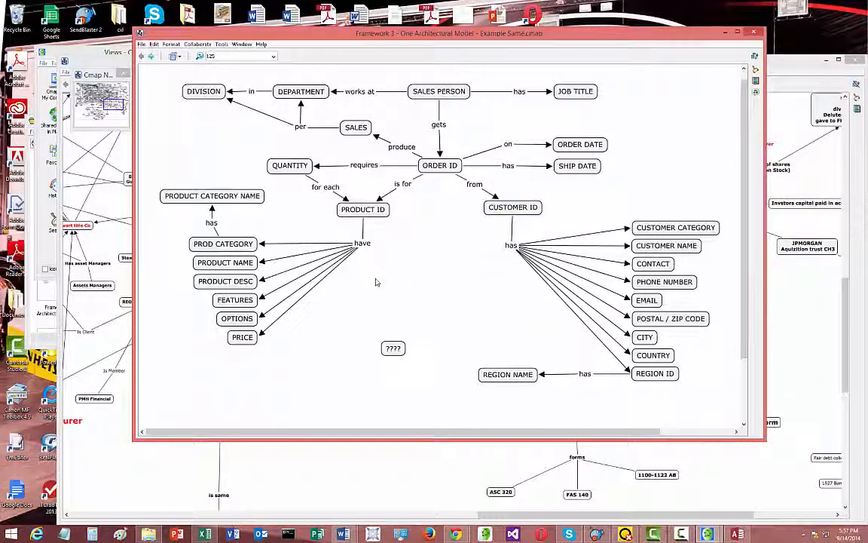
double_click(393, 349)
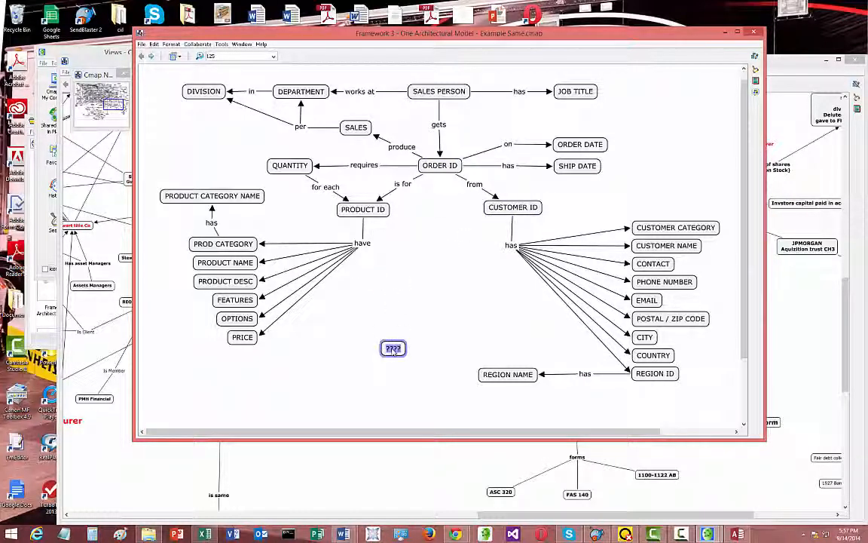
type("JM")
left_click(412, 354)
left_click(393, 349)
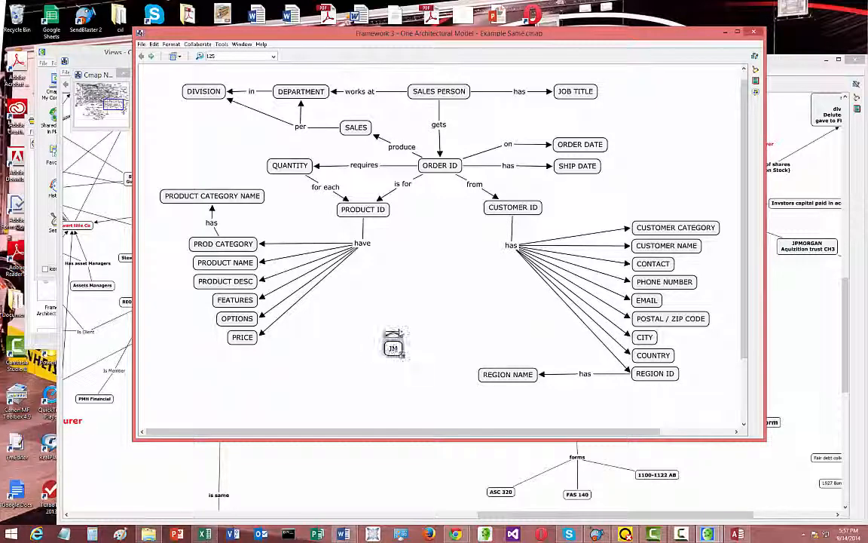
Link JM to the customer's "has" phrase, and move that link to the "is for" phrase between ORDER ID and PRODUCT ID
left_click_drag(394, 336, 512, 245)
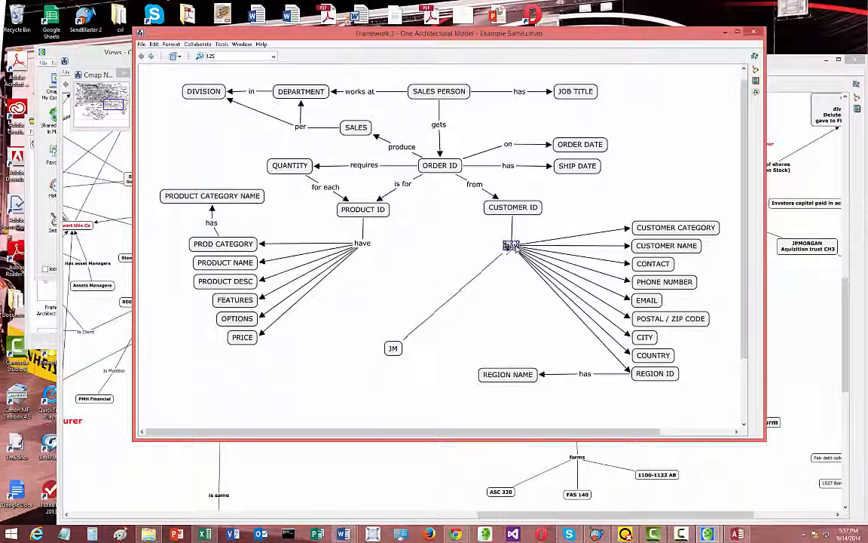
left_click(488, 267)
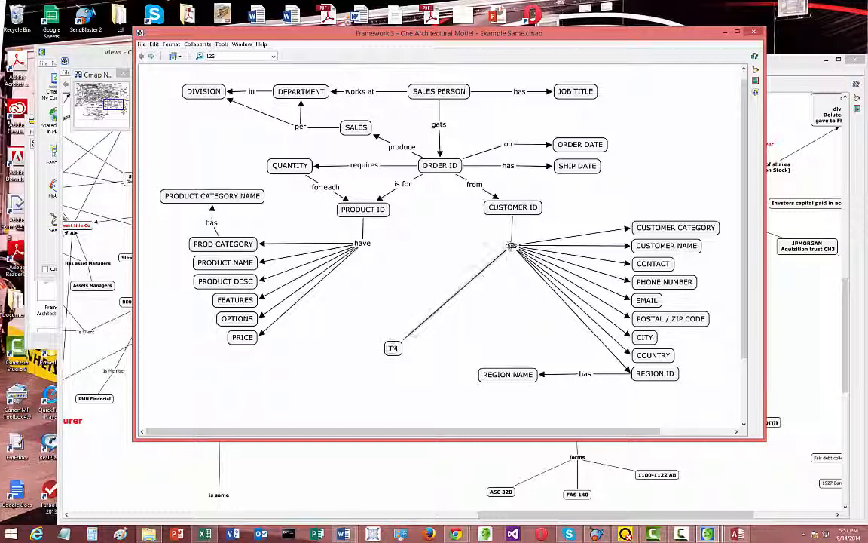
left_click_drag(510, 248, 402, 186)
Cut the JM concept and its link from the map
left_click(398, 351)
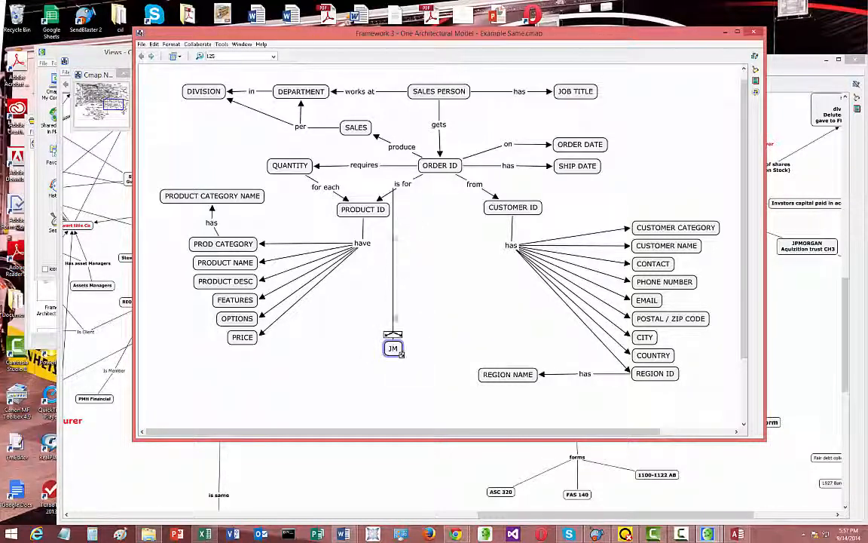
right_click(398, 351)
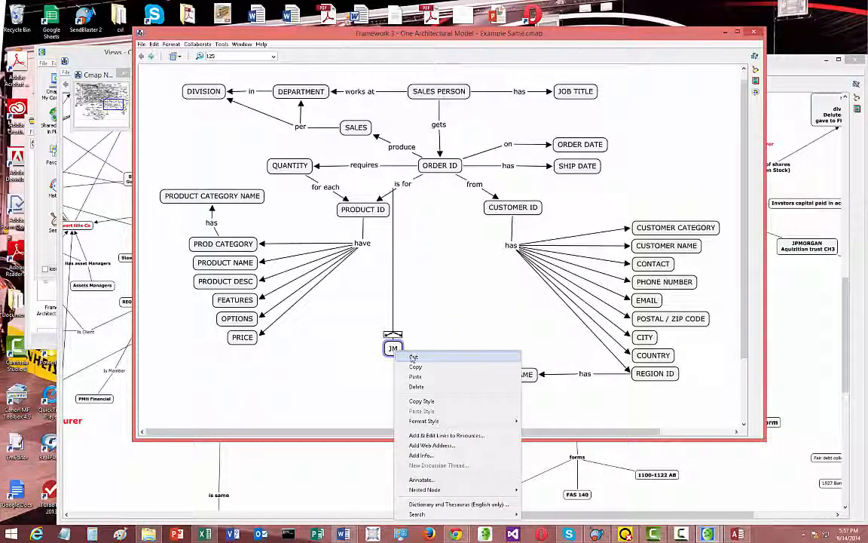
left_click(414, 357)
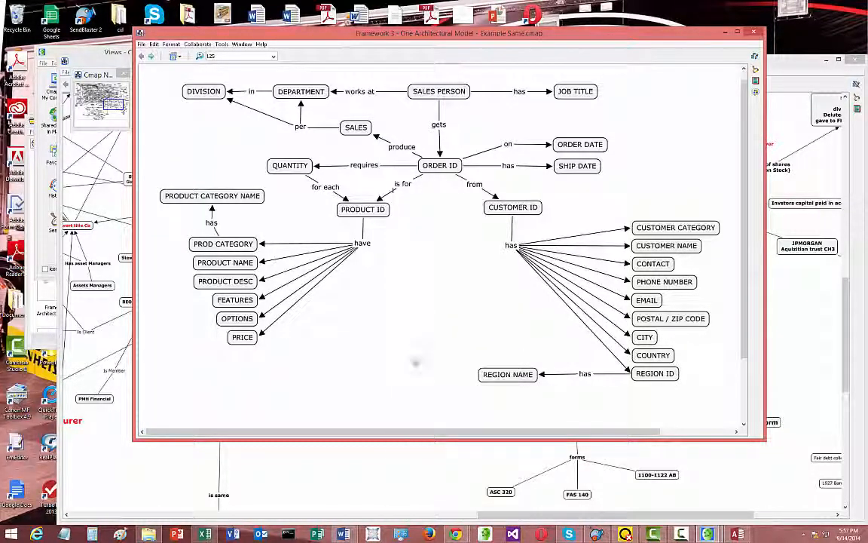
Review the formats available for exporting the concept map, without exporting it
left_click(141, 46)
left_click(141, 45)
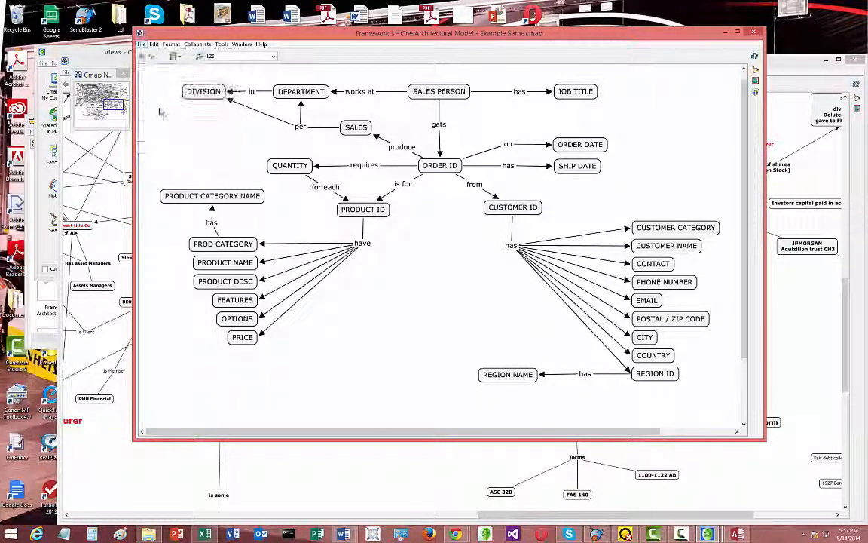
left_click(141, 45)
mouse_move(188, 106)
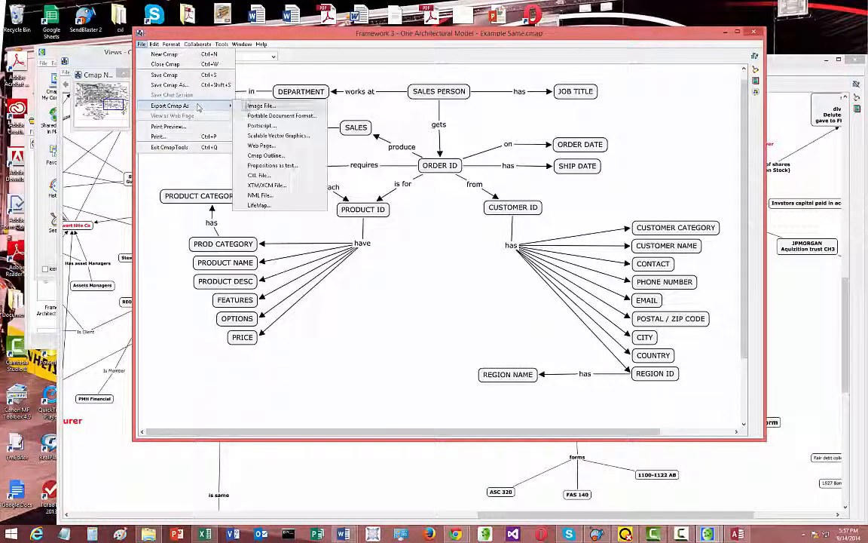
left_click(471, 295)
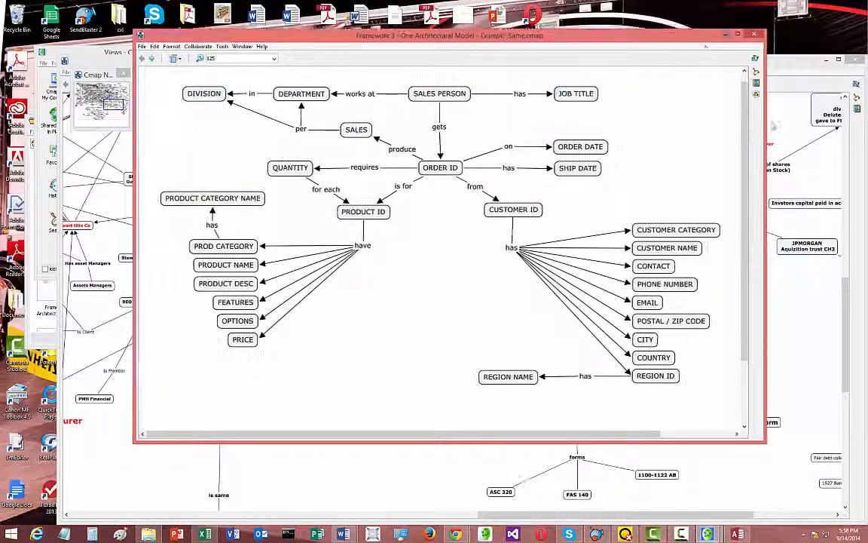
Move both open concept map windows aside to clear the desktop
left_click_drag(648, 34, 775, 242)
left_click_drag(362, 63, 644, 451)
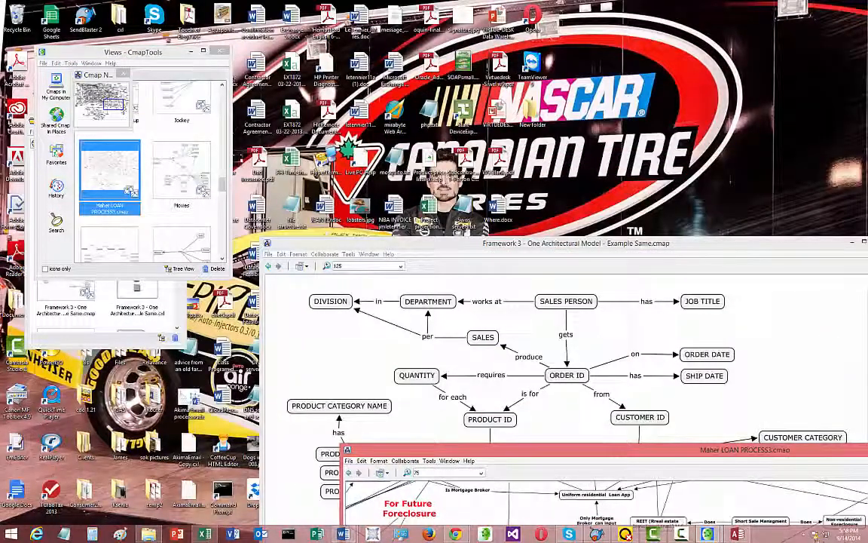
Launch Manage-It! from the IAMCORE server and sign in to Atomic DB as System Administrator with the account password
left_click(814, 534)
right_click(794, 484)
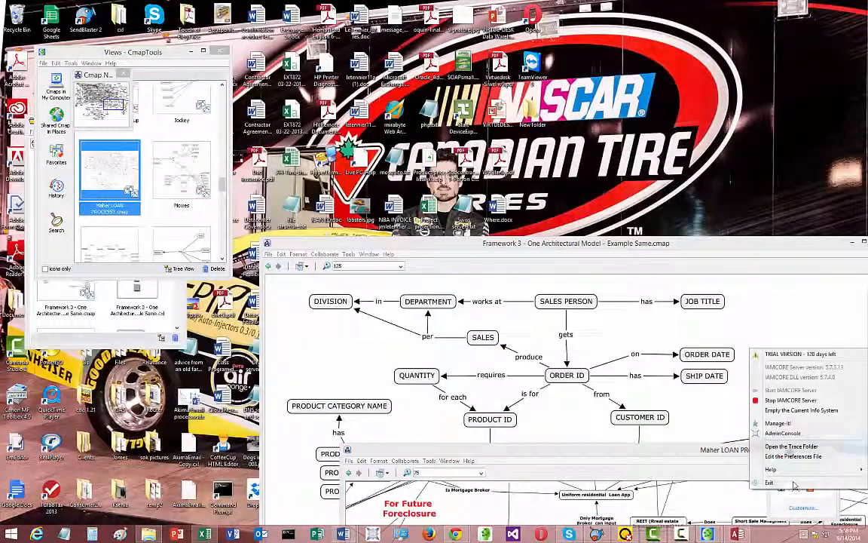
left_click(779, 423)
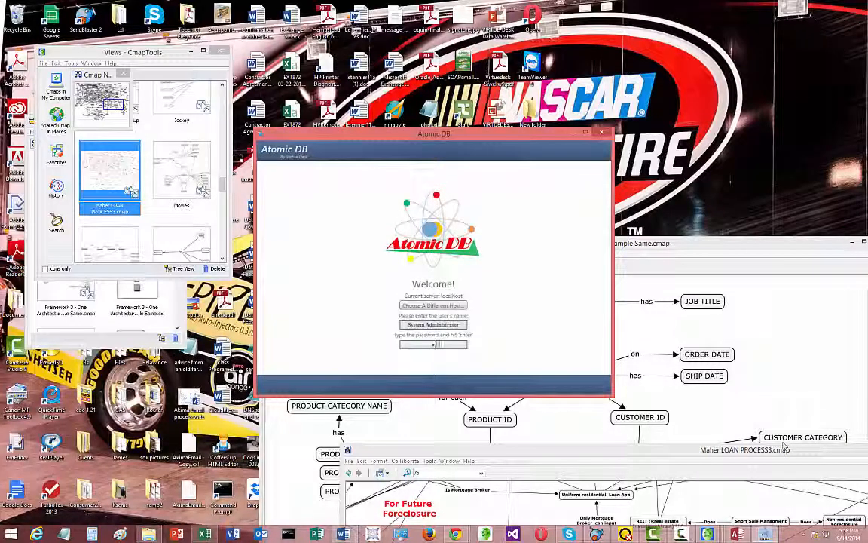
type("••")
key("Return")
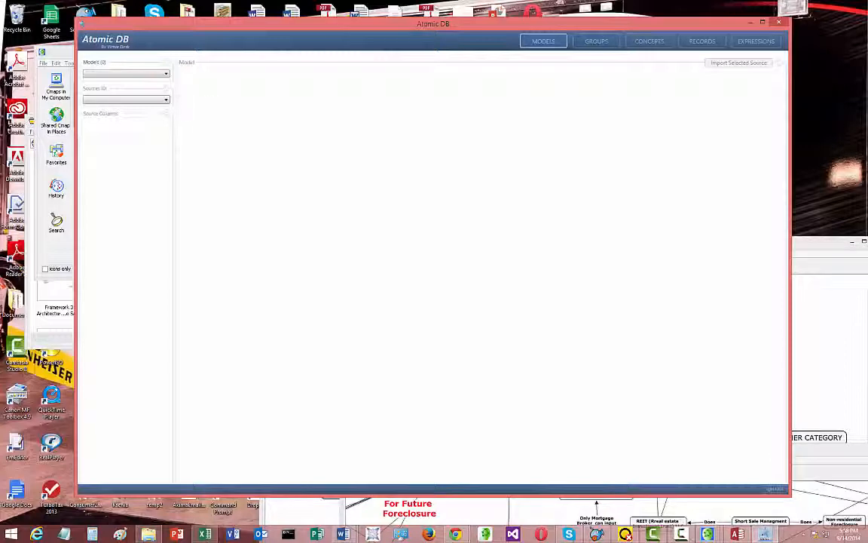
Add a new model named Project from the concept map file Framework 3 - One Architectural Model - Example Same.cxl
left_click(168, 71)
left_click(169, 80)
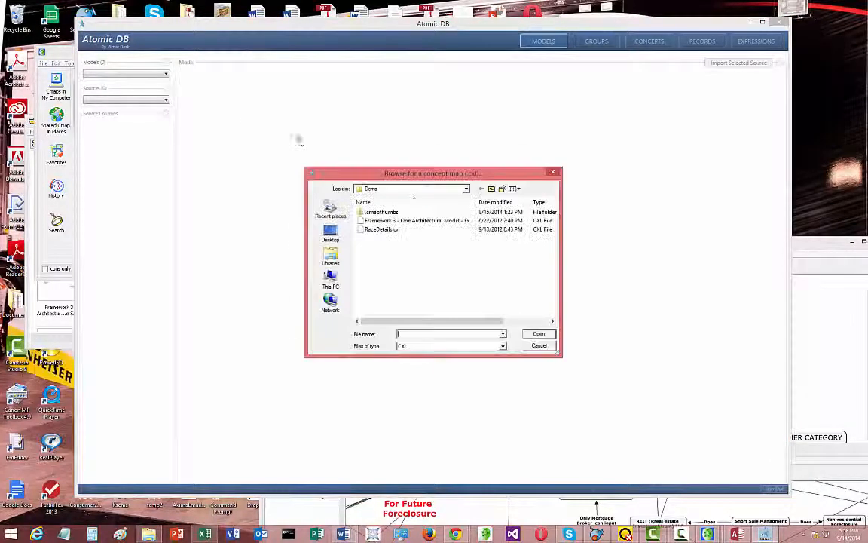
left_click(399, 220)
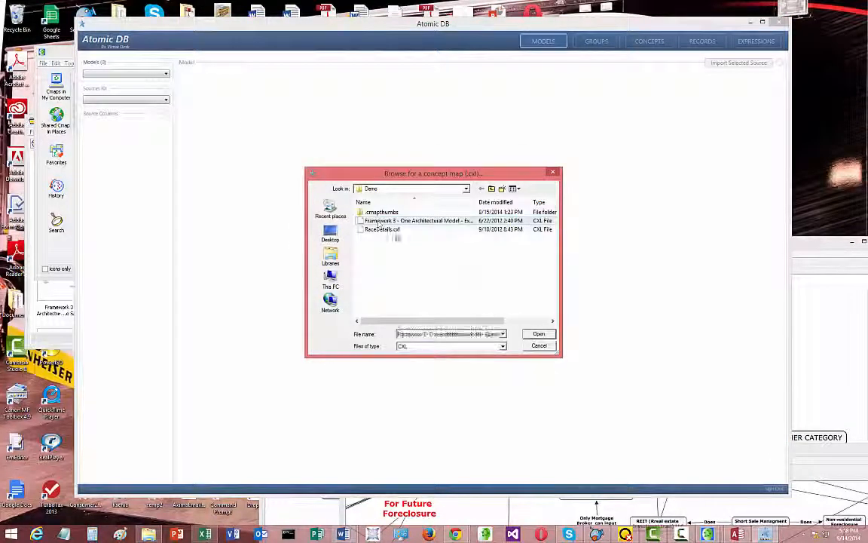
left_click(818, 431)
left_click_drag(580, 245, 653, 355)
left_click(421, 294)
left_click(419, 221)
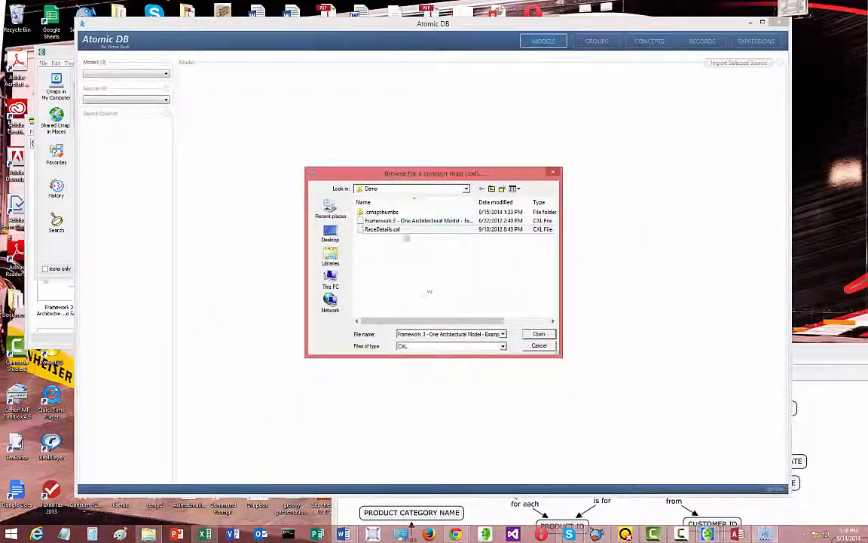
left_click(539, 334)
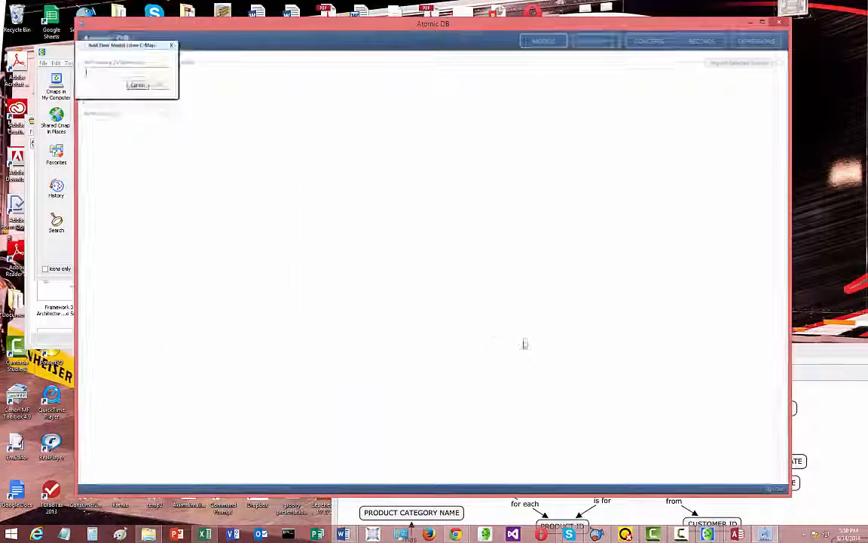
type("F")
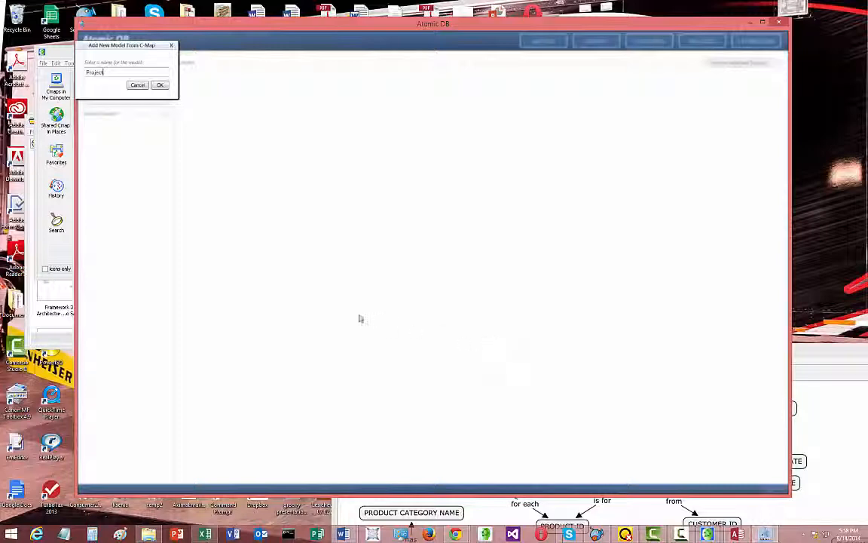
left_click(161, 85)
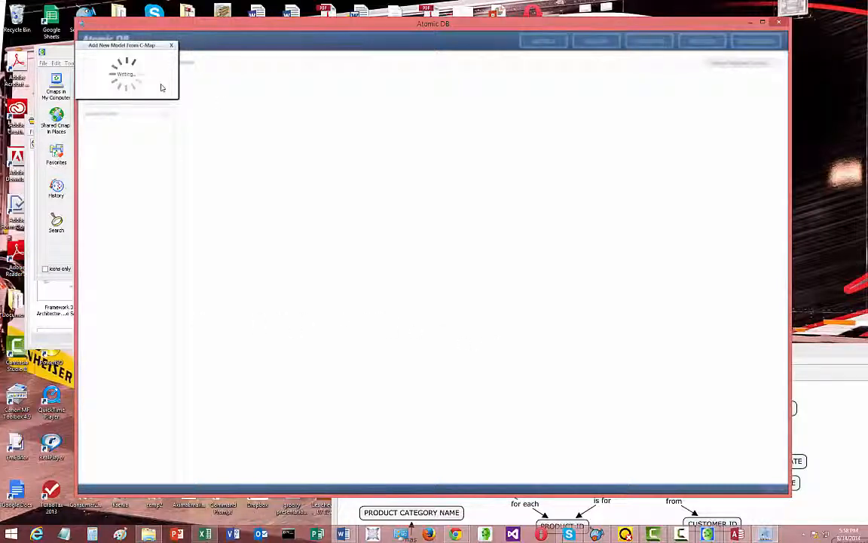
Bring the Framework 3 concept map forward to compare it with the Project model's concepts, and return to Atomic DB
left_click(809, 357)
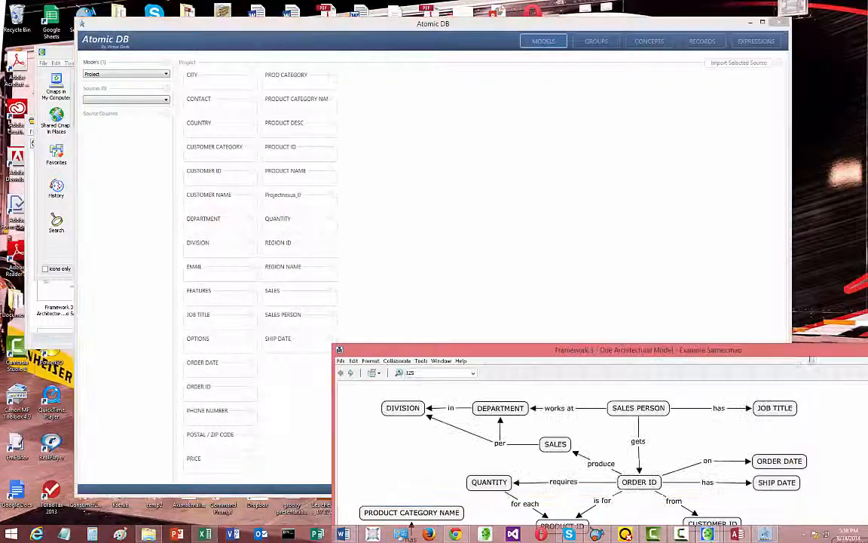
left_click_drag(791, 356, 864, 341)
left_click(678, 225)
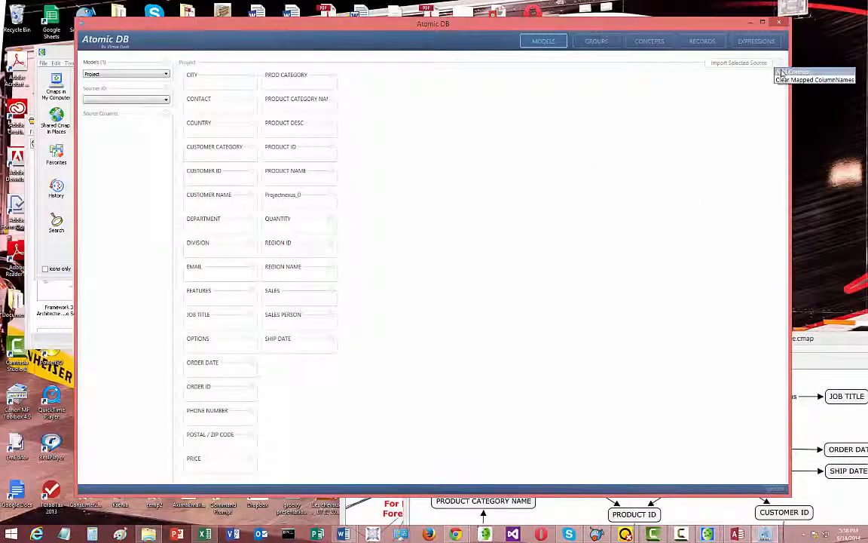
Add a new concept named First Name to the Project model
left_click(782, 68)
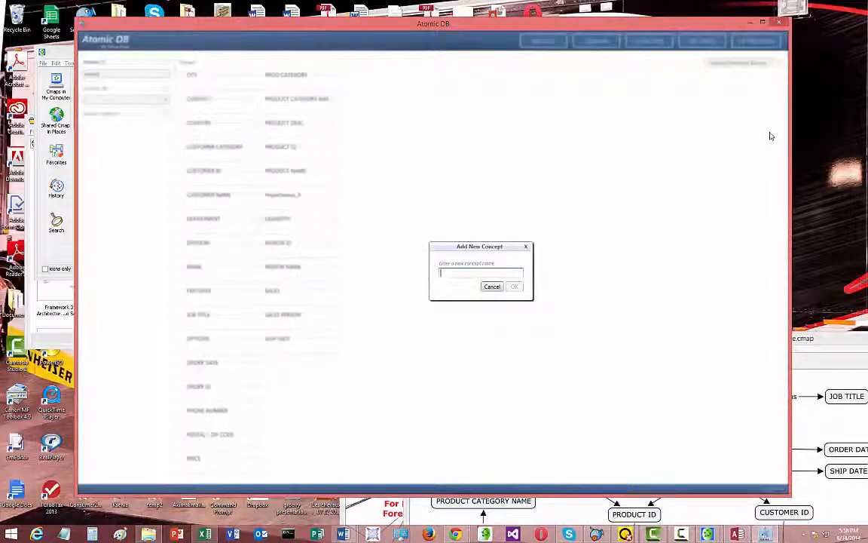
type("First Name")
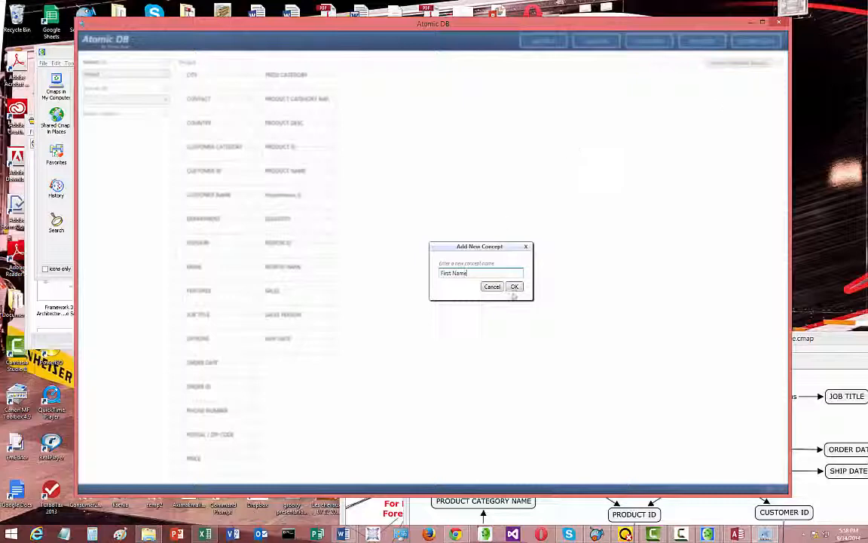
left_click(514, 287)
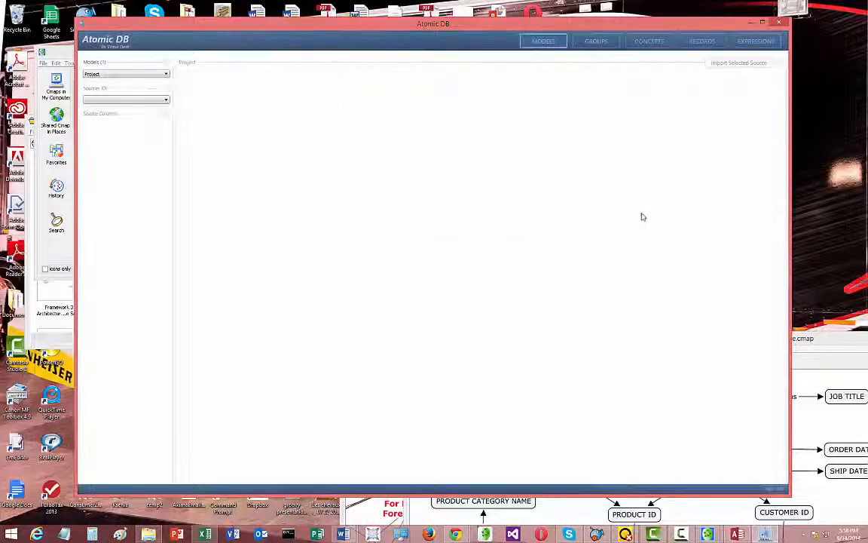
Add a new concept named Last Name to the Project model
left_click(780, 75)
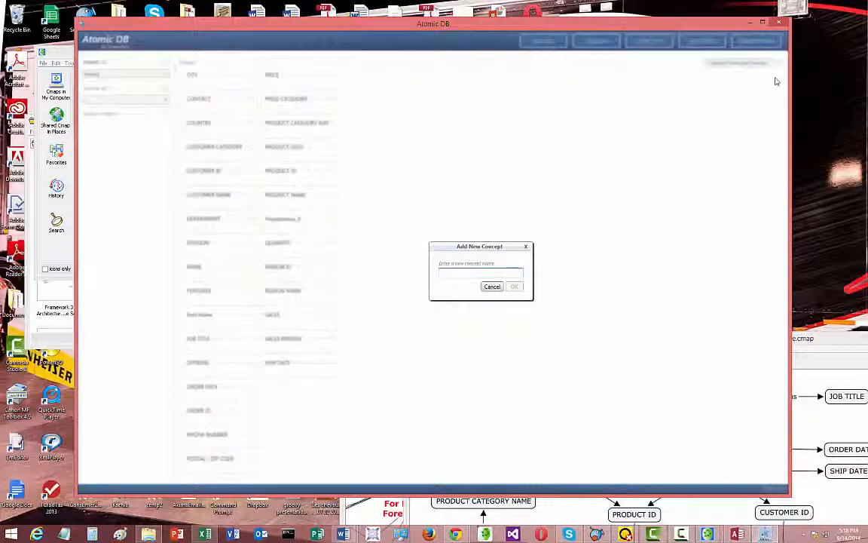
type("Last Name")
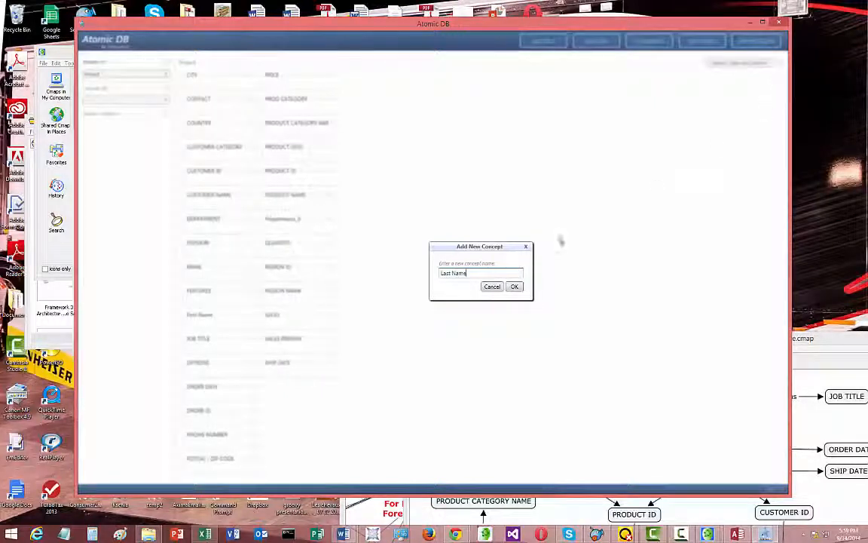
left_click(514, 286)
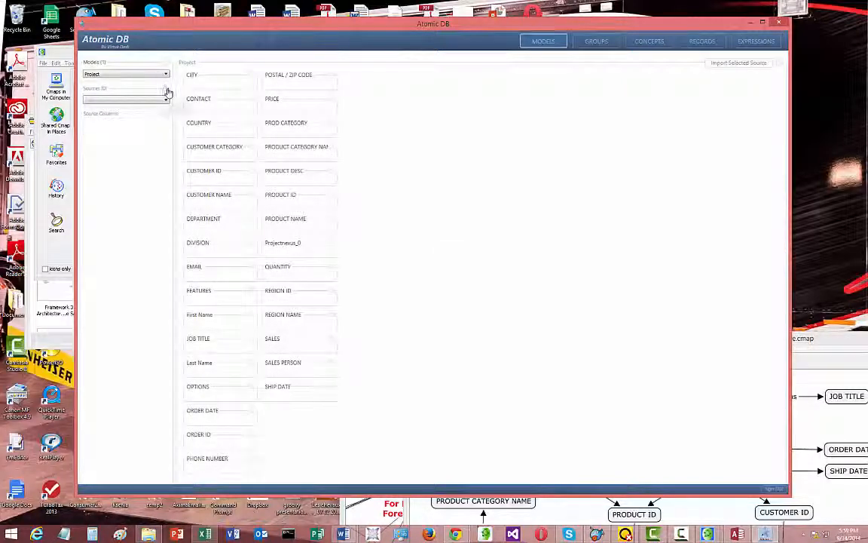
Add the flat file Customer 120621.csv from the Demo folder as a data source of the Project model
right_click(167, 91)
left_click(182, 98)
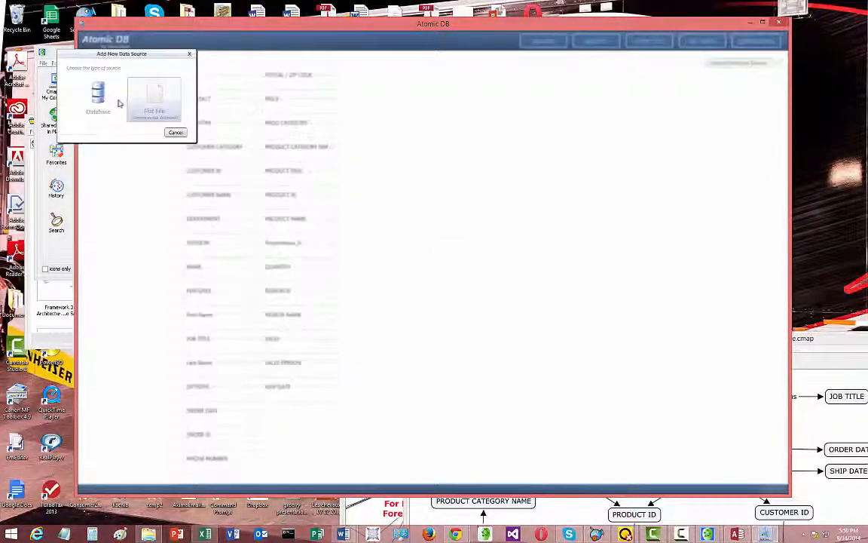
left_click(155, 107)
left_click(381, 220)
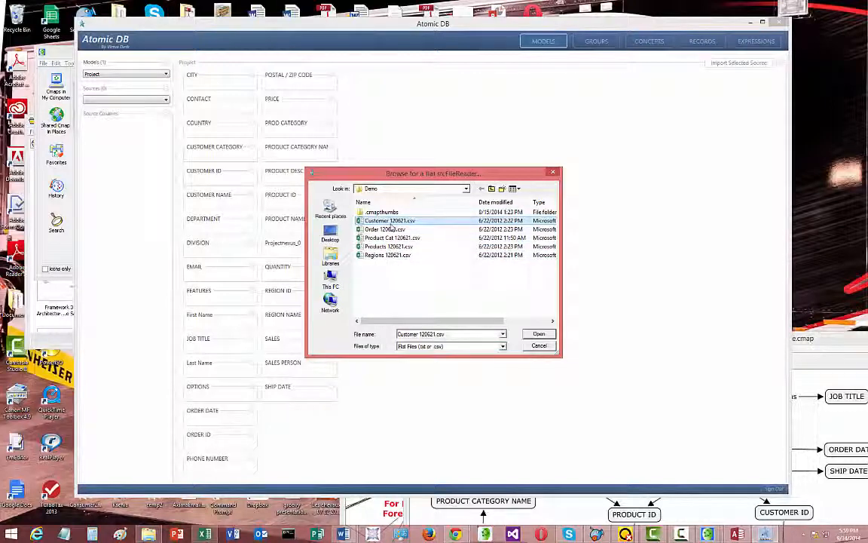
key("F2")
left_click(363, 223)
double_click(363, 223)
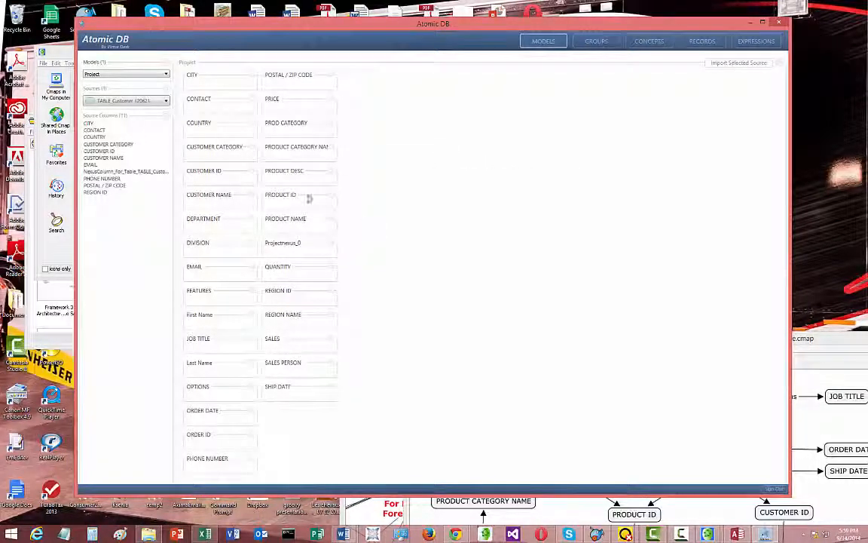
Add the Order, Product Cat, Products and Regions 120621.csv files as flat-file data sources
left_click(165, 92)
left_click(179, 98)
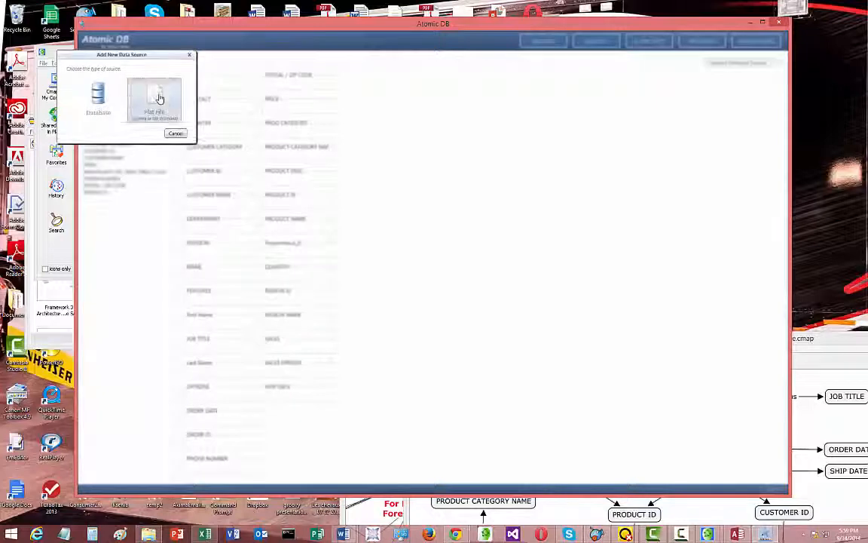
left_click(159, 99)
left_click(434, 230)
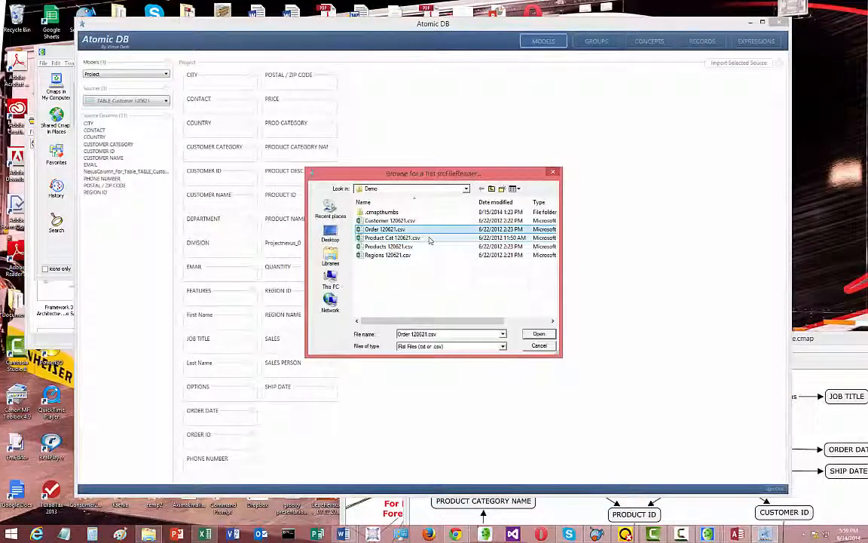
left_click(407, 255, "shift")
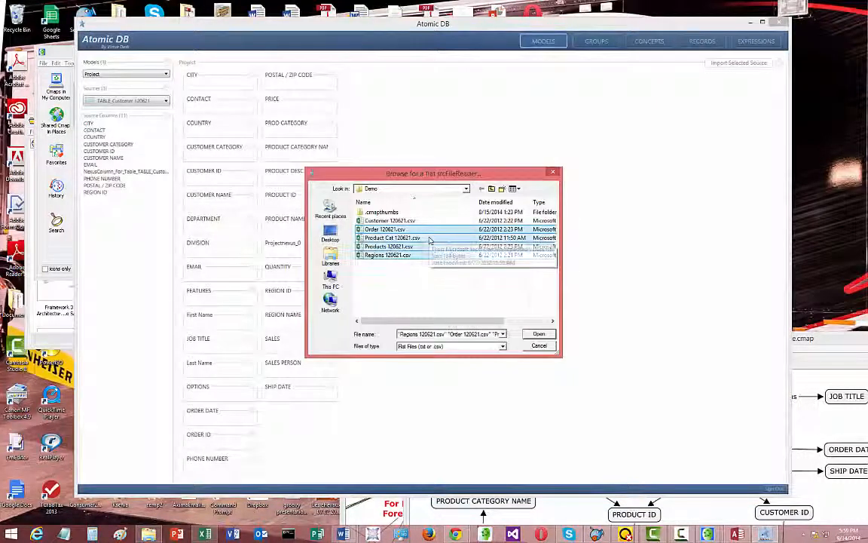
left_click(539, 345)
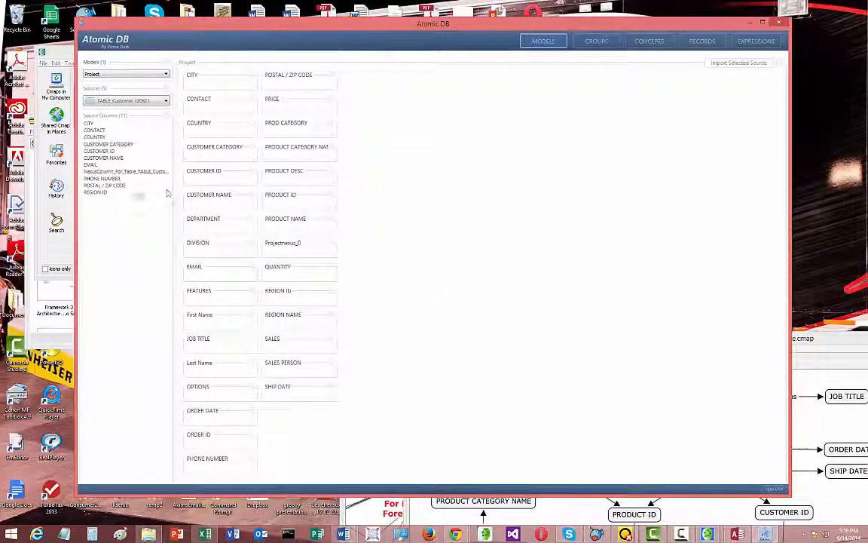
Automatically match the TABLE_Customer 120621 columns to the Project concepts, case-insensitive and ignoring plural differences
left_click(148, 103)
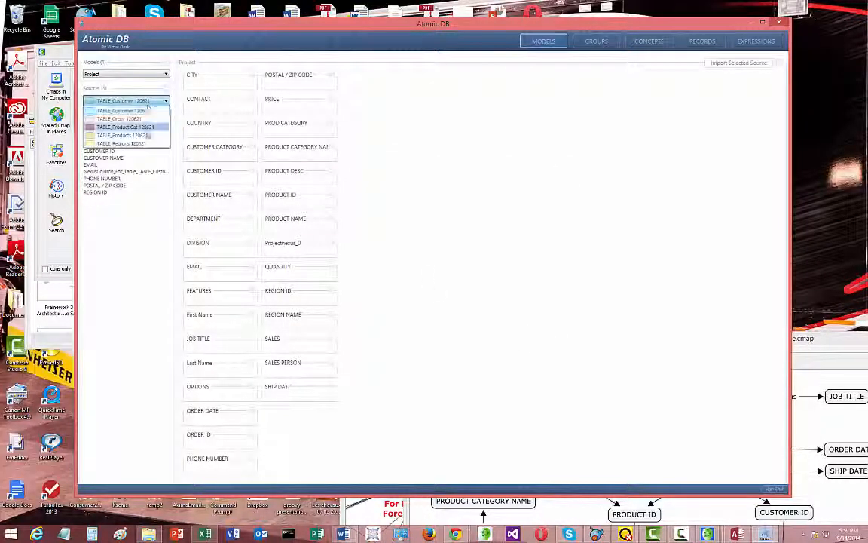
left_click(405, 224)
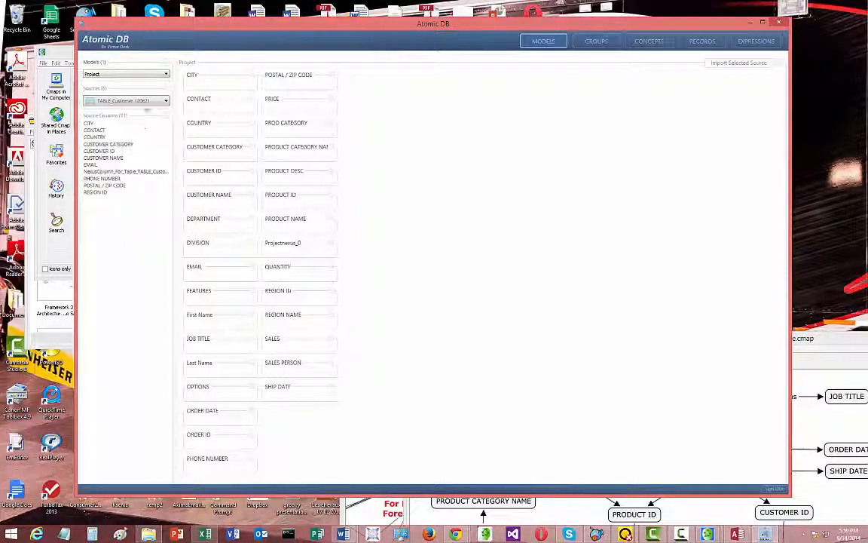
left_click(147, 104)
left_click(145, 112)
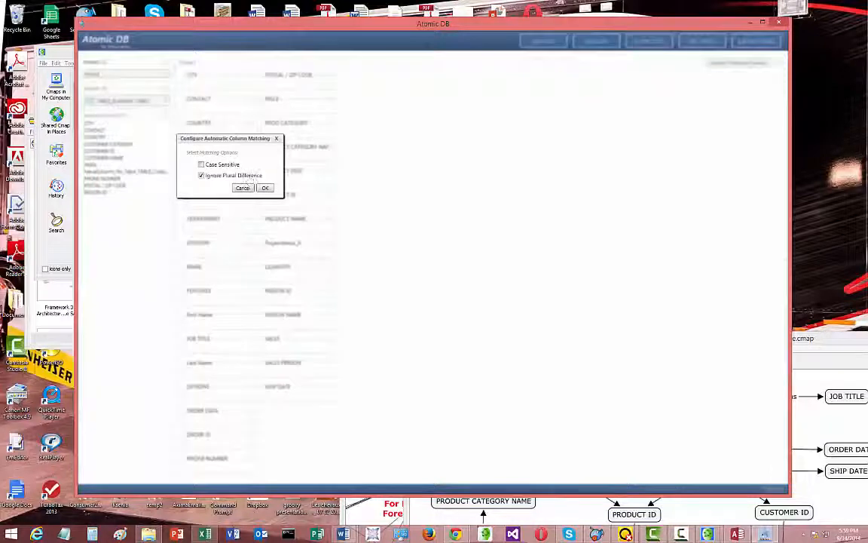
left_click(262, 189)
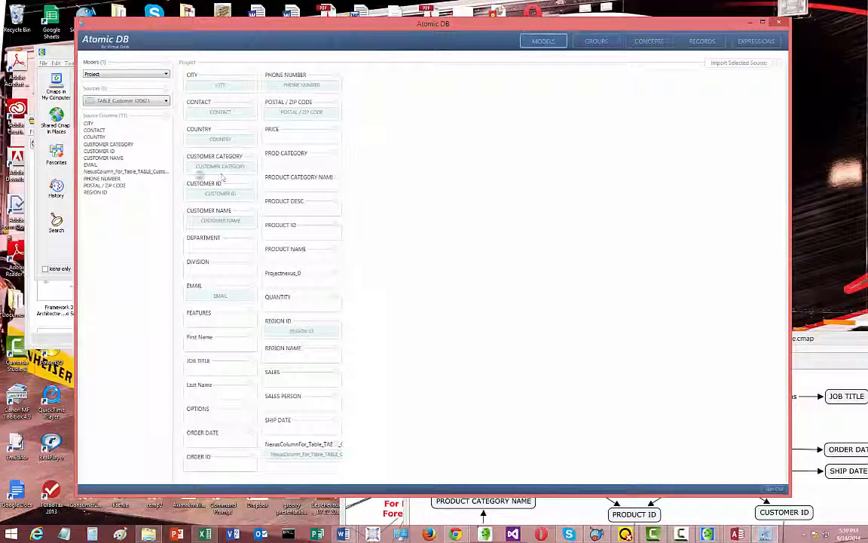
Assign the CUSTOMER CATEGORY source column to the PRICE concept and remove it again
left_click(114, 146)
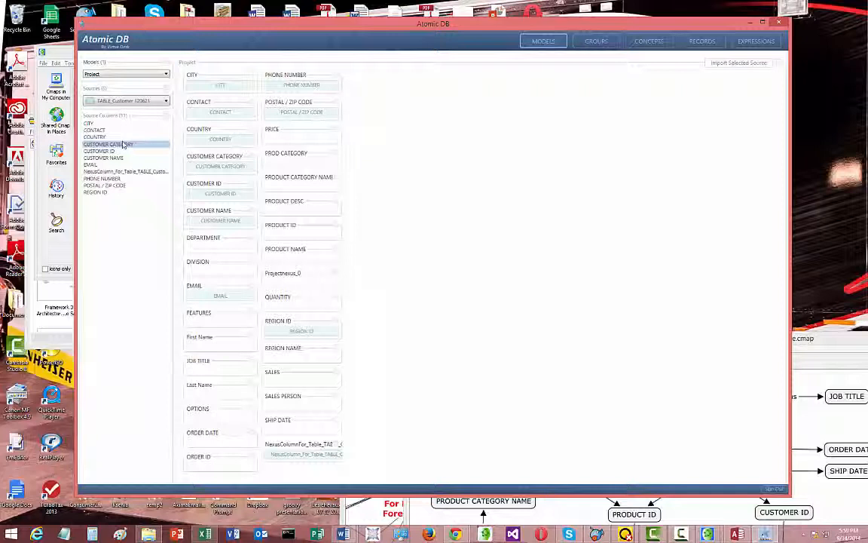
left_click_drag(121, 145, 275, 140)
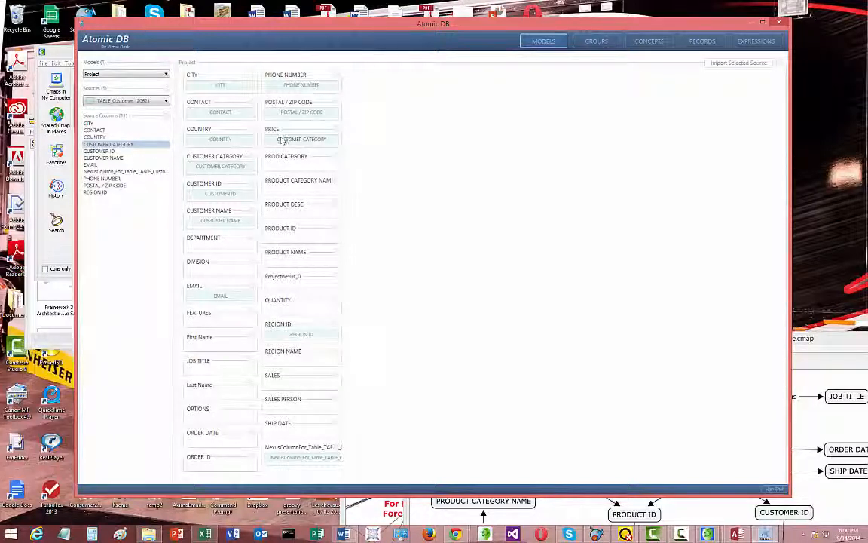
right_click(286, 142)
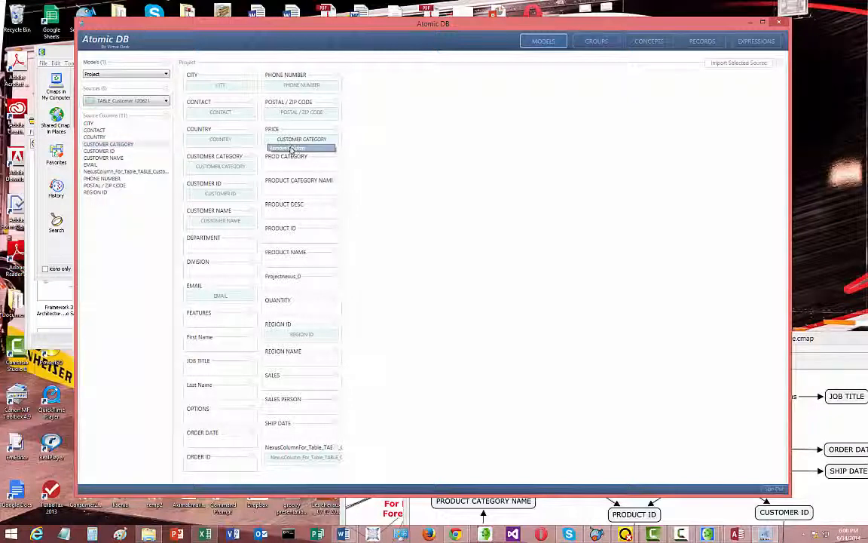
left_click(291, 147)
Select the TABLE_Order 120621 source and automatically match its columns to the concepts, case-insensitive and ignoring plural differences
left_click(165, 101)
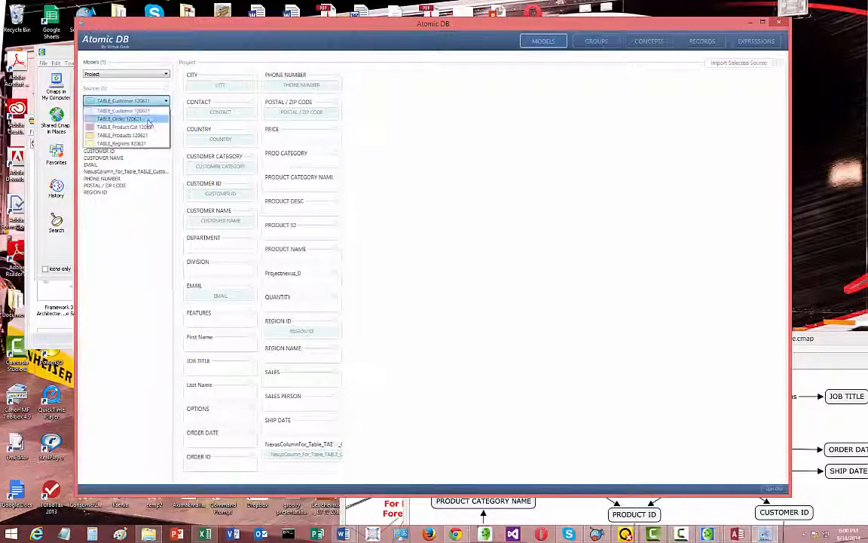
left_click(151, 119)
right_click(171, 121)
left_click(194, 132)
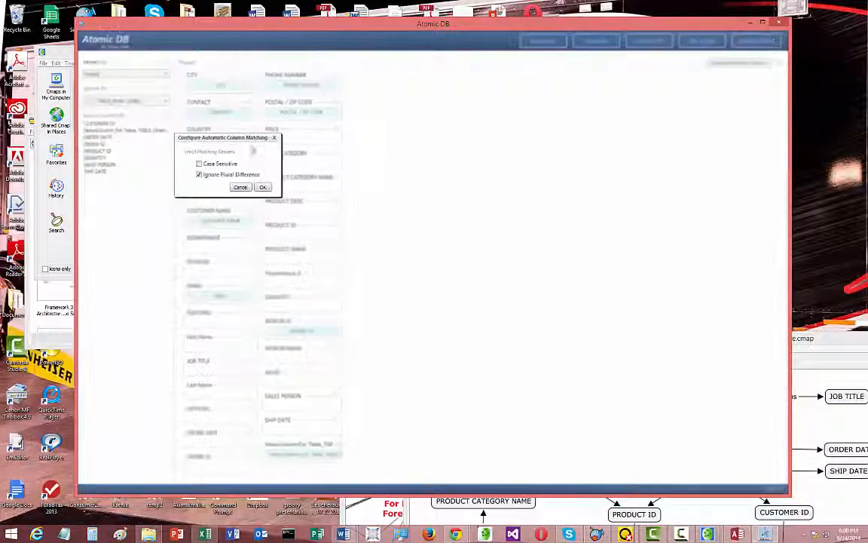
left_click(267, 187)
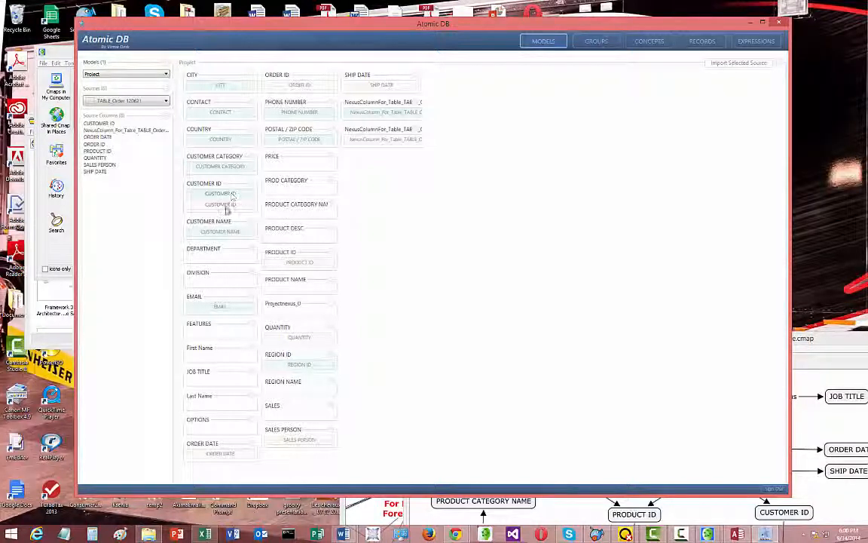
Select the TABLE_Product Cat 120621 source and automatically match its columns to the concepts
left_click(157, 104)
left_click(149, 127)
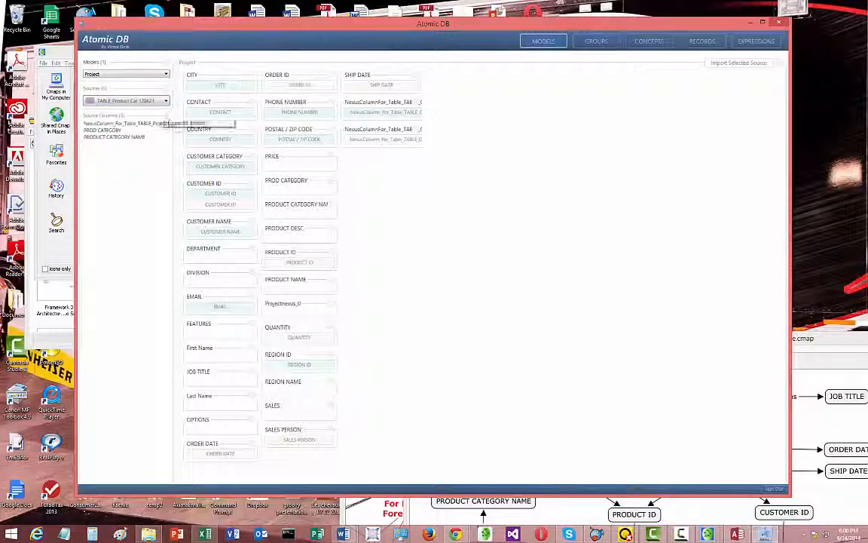
left_click(173, 126)
left_click(262, 189)
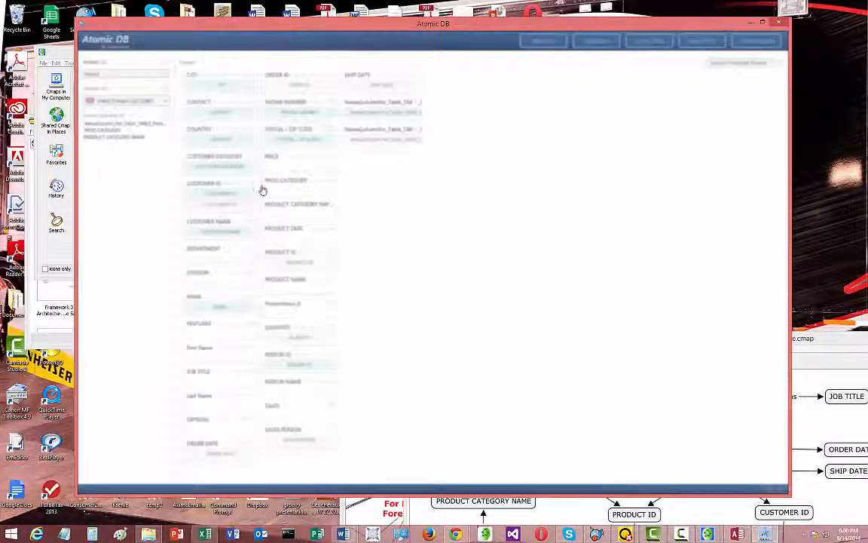
Select the TABLE_Products 120621 source and automatically match its columns to the concepts
left_click(166, 101)
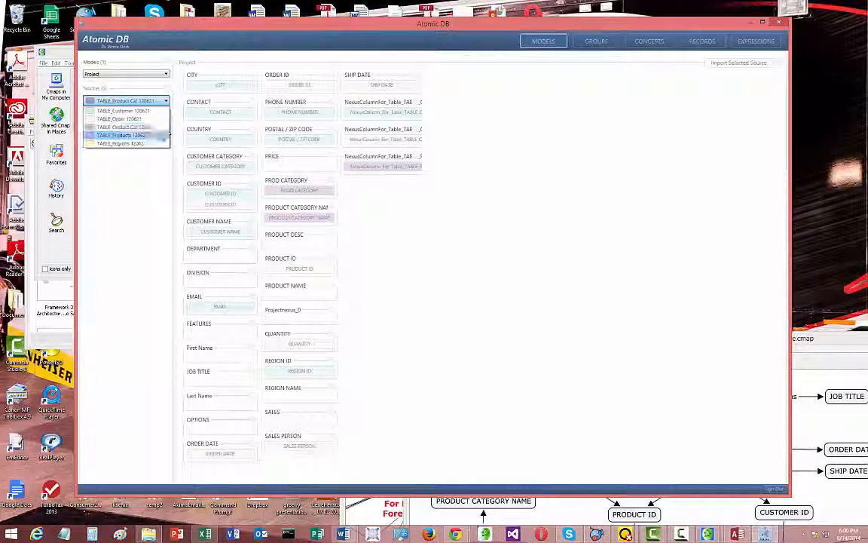
left_click(167, 135)
left_click(169, 118)
left_click(170, 125)
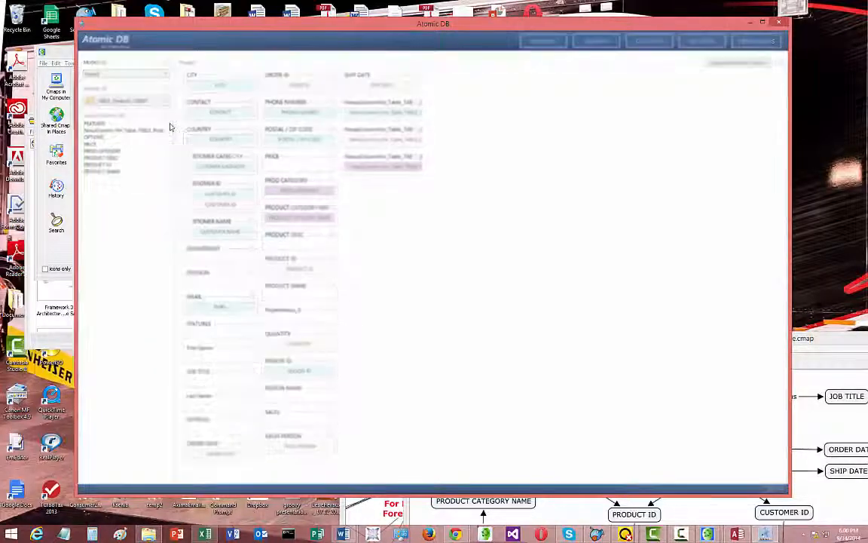
left_click(260, 188)
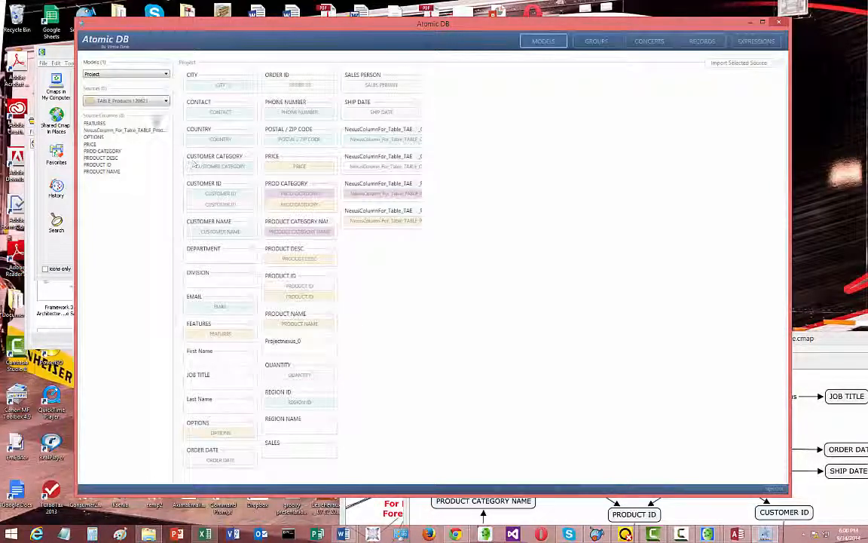
Select the TABLE_Regions 120621 source and automatically match its columns to the concepts, case-insensitive and ignoring plural differences
left_click(166, 101)
left_click(169, 122)
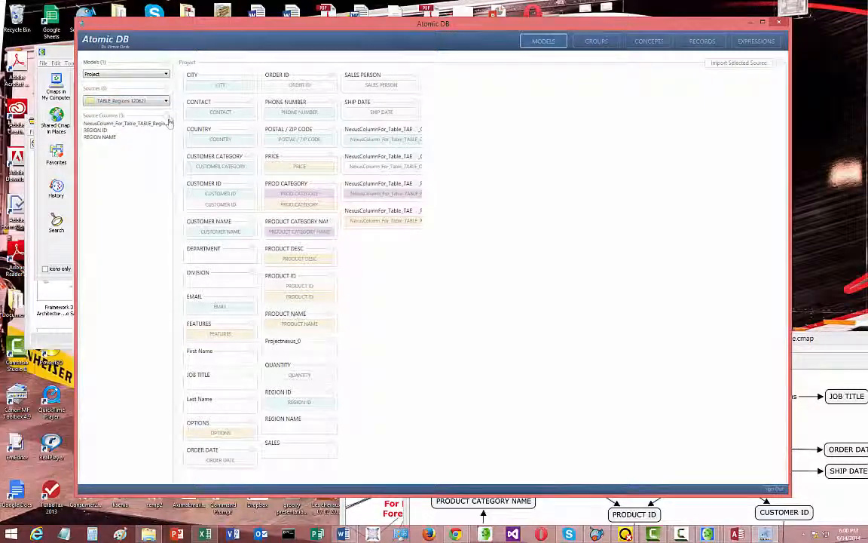
left_click(169, 120)
left_click(171, 128)
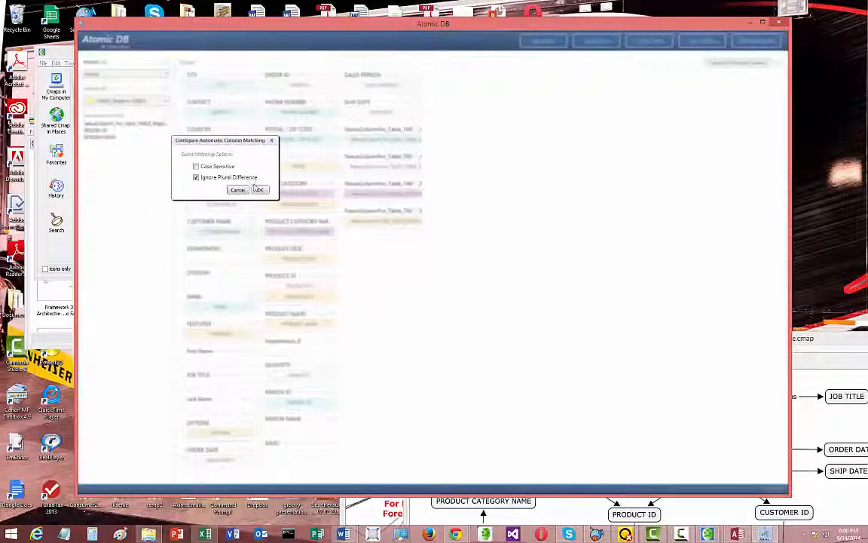
left_click(258, 189)
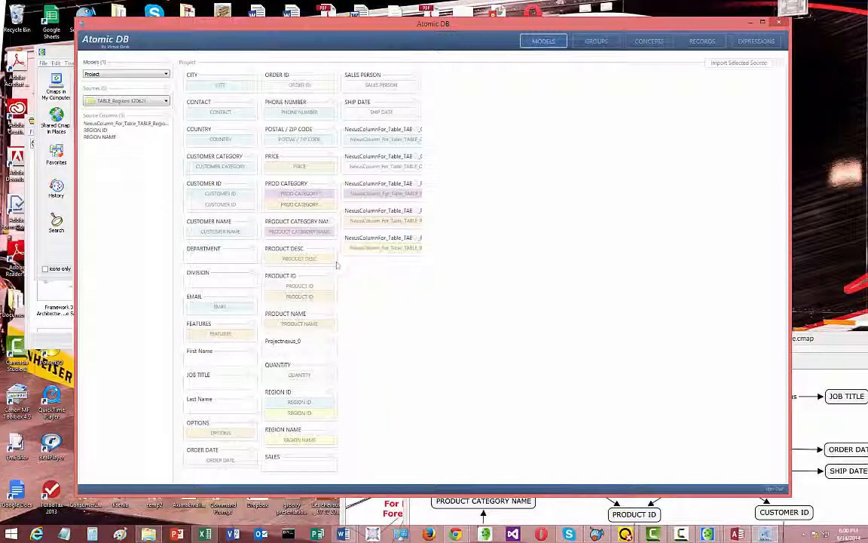
left_click(167, 101)
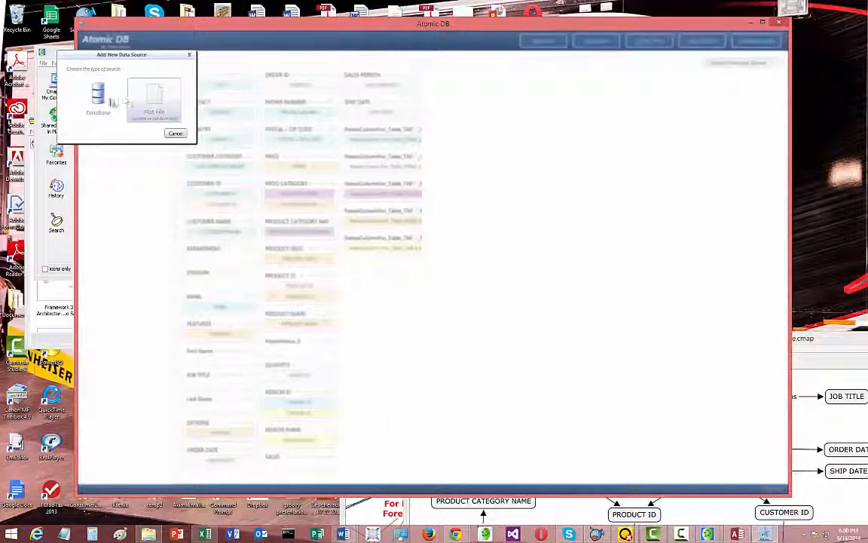
double_click(147, 101)
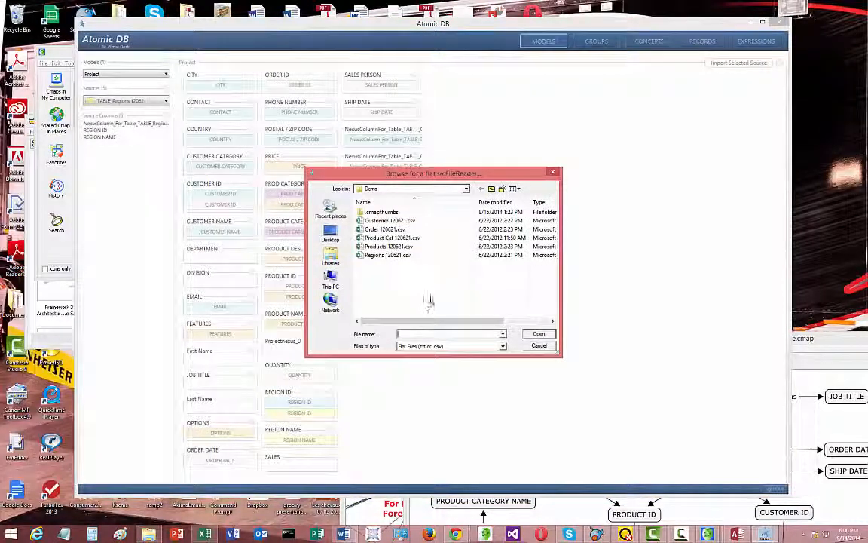
left_click(538, 347)
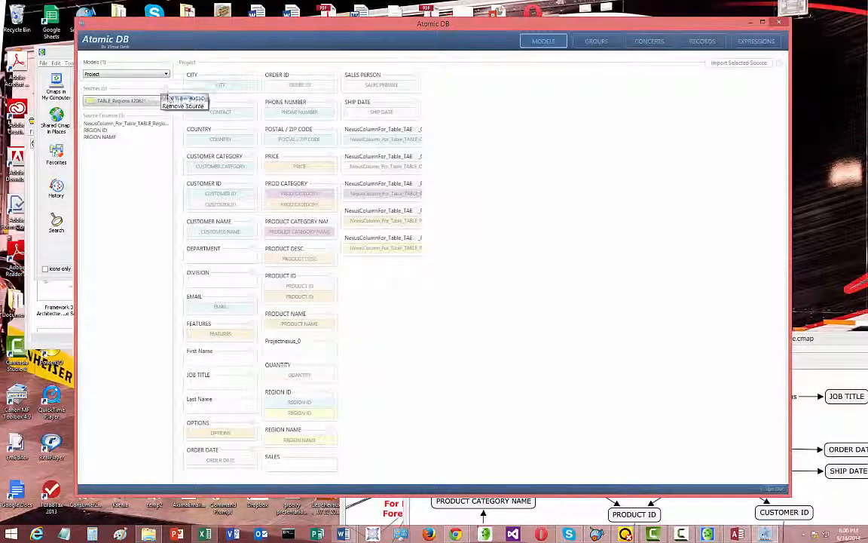
Start adding a new database source and choose Microsoft Access as the DBMS type
left_click(169, 98)
double_click(97, 96)
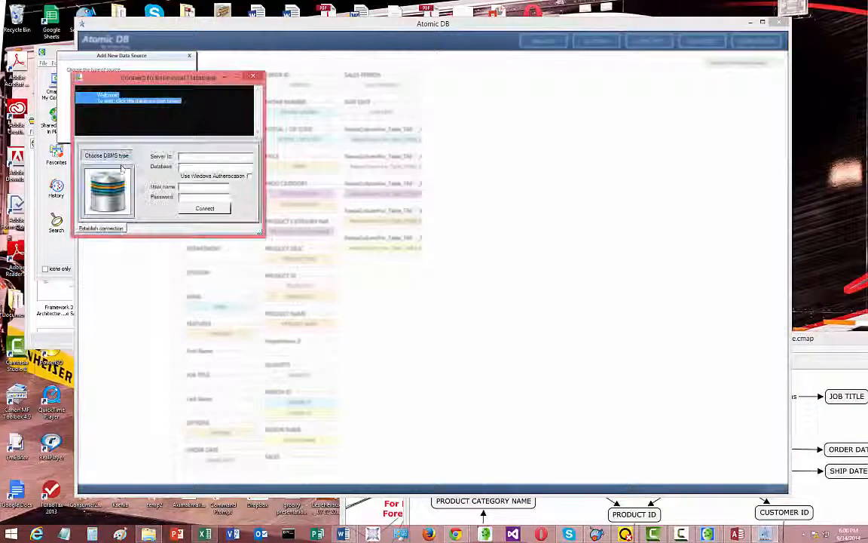
left_click(116, 194)
left_click(105, 179)
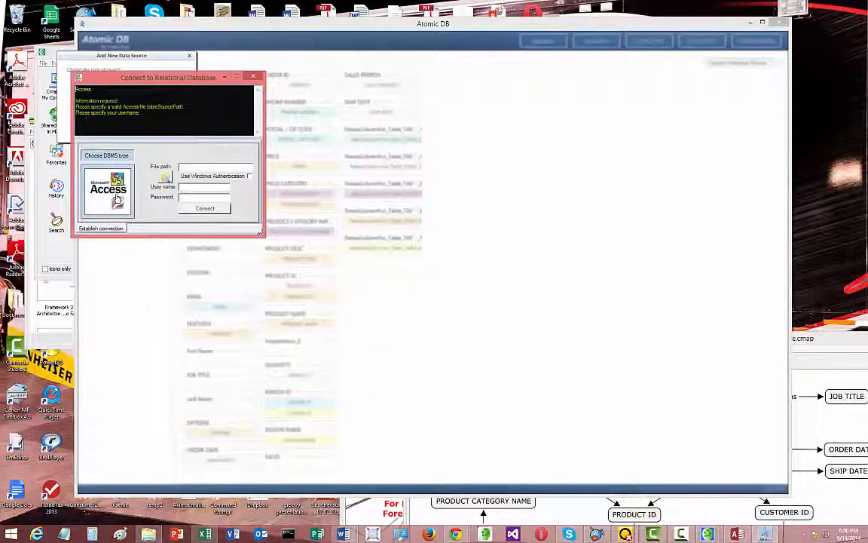
Connect to Northwinds1.accdb from the Demo folder using Windows Authentication, and enlarge the connection window to show more tables
left_click(165, 177)
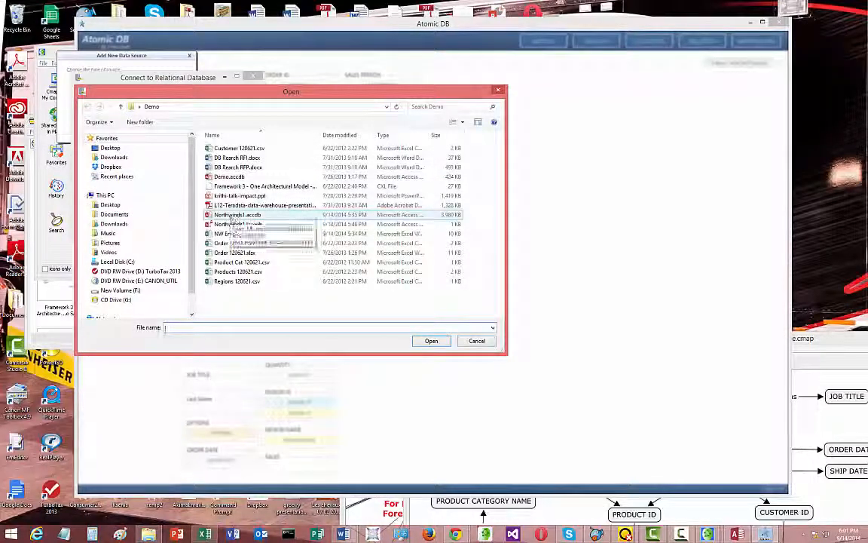
double_click(228, 215)
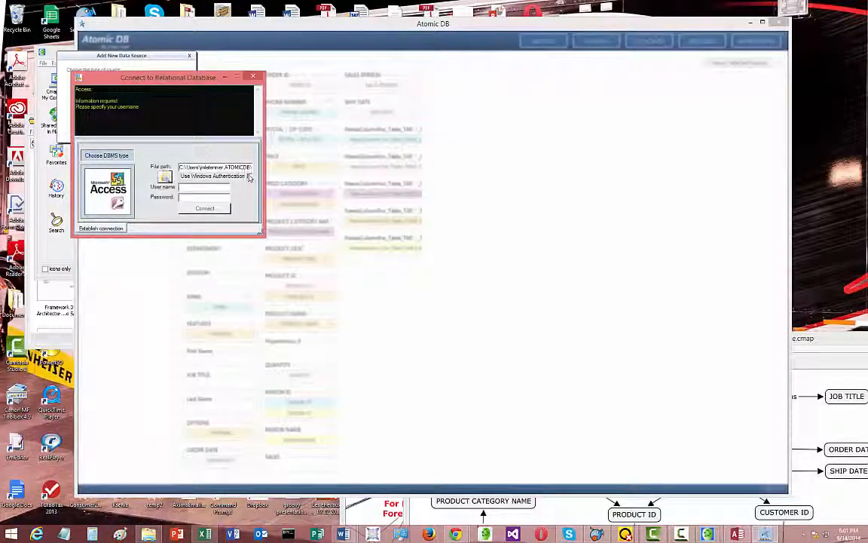
left_click(250, 177)
left_click(226, 207)
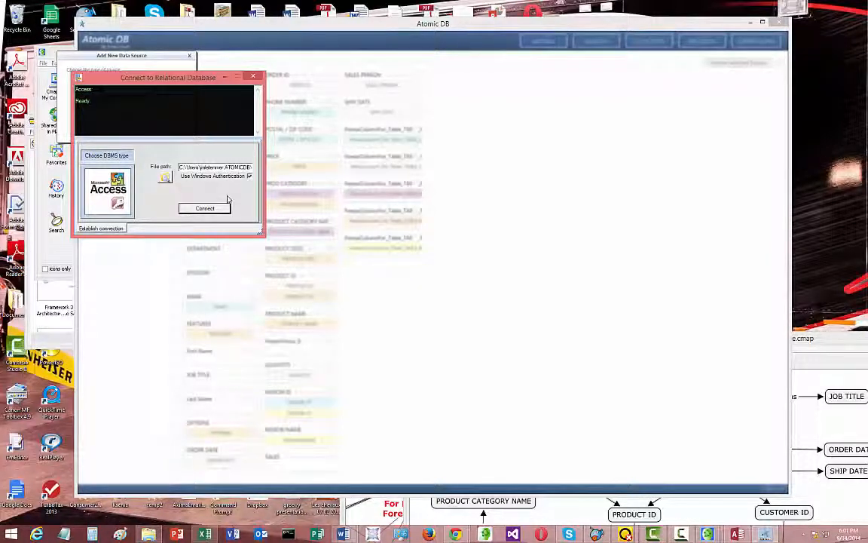
left_click(212, 210)
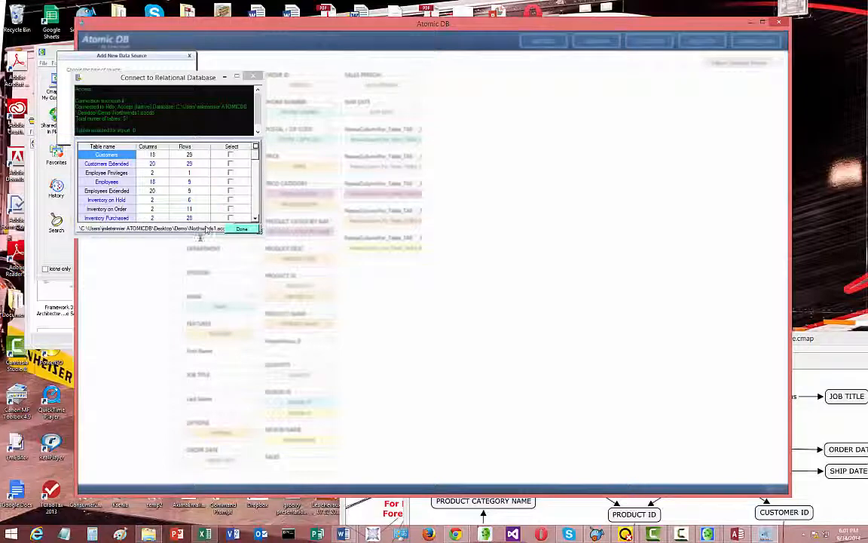
left_click_drag(199, 232, 197, 474)
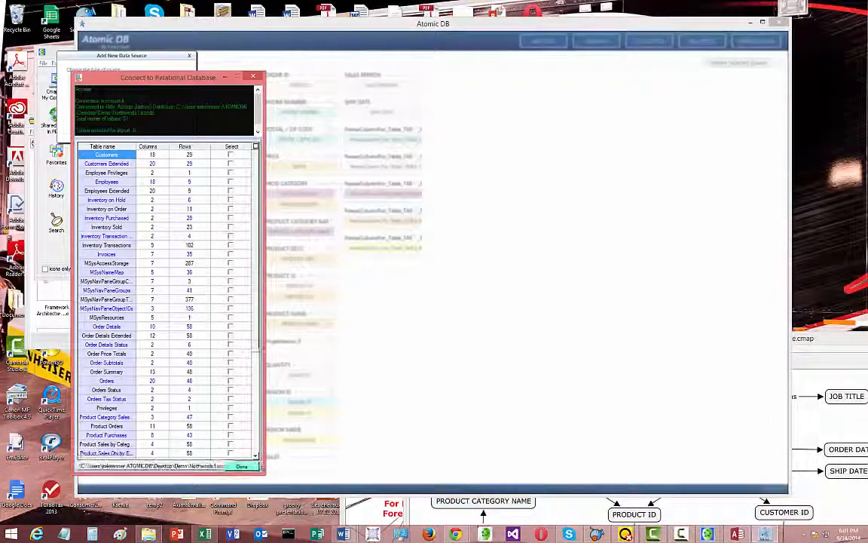
Select the Customers, Invoices, Order Details, Orders, Products and Suppliers tables, add them as sources, and check the source list
left_click(230, 155)
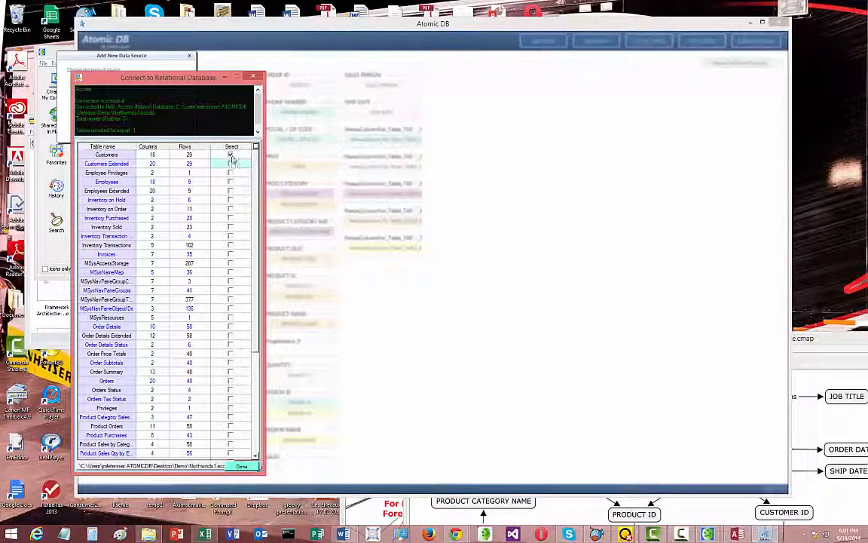
left_click(230, 255)
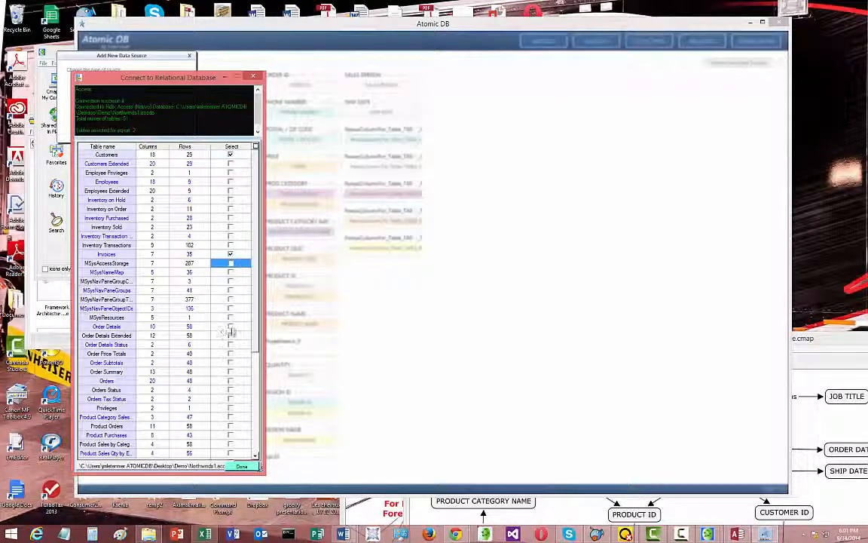
left_click(230, 326)
left_click(230, 381)
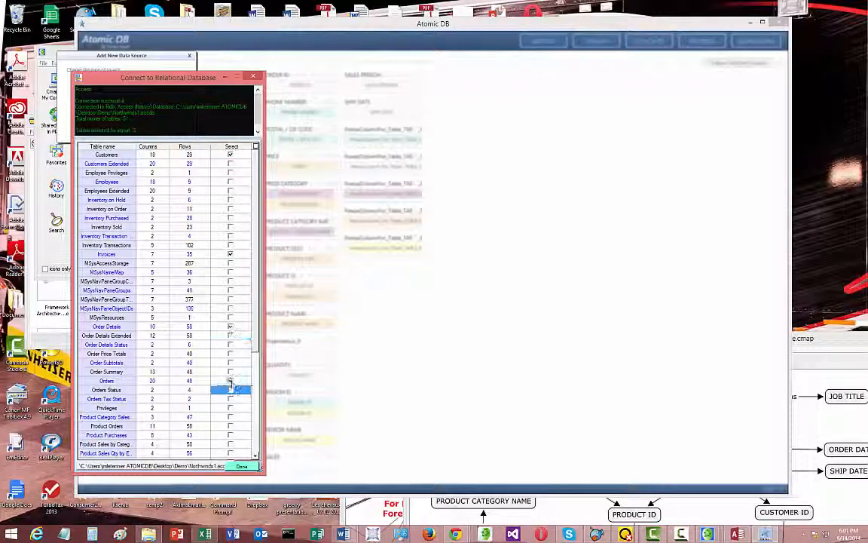
left_click(229, 381)
scroll(258, 353, "down", 4)
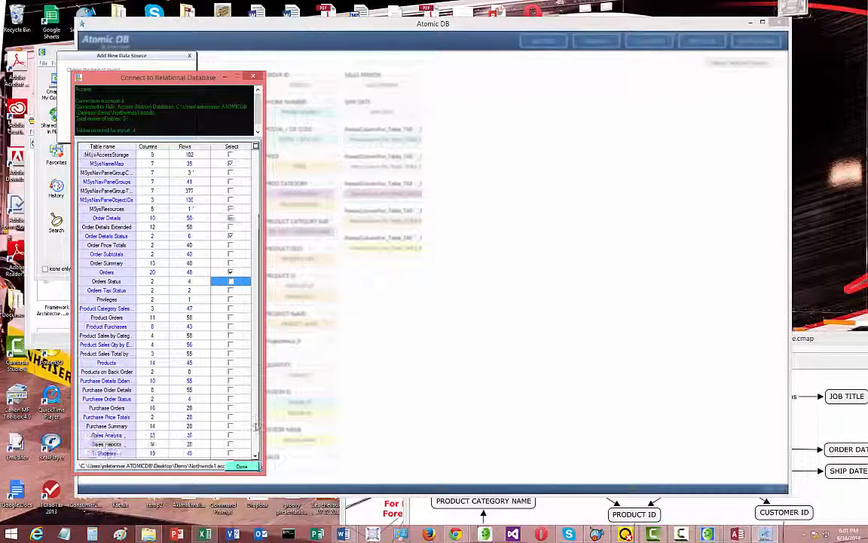
left_click(230, 354)
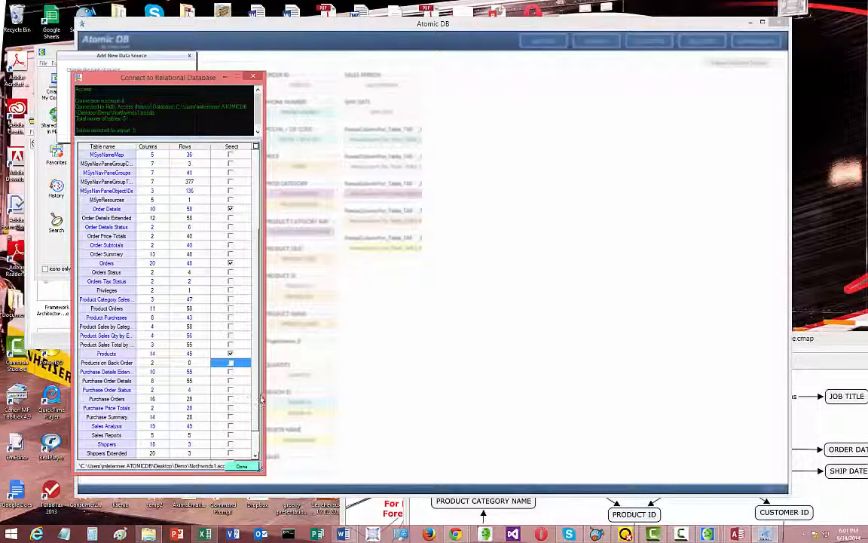
scroll(256, 407, "down", 2)
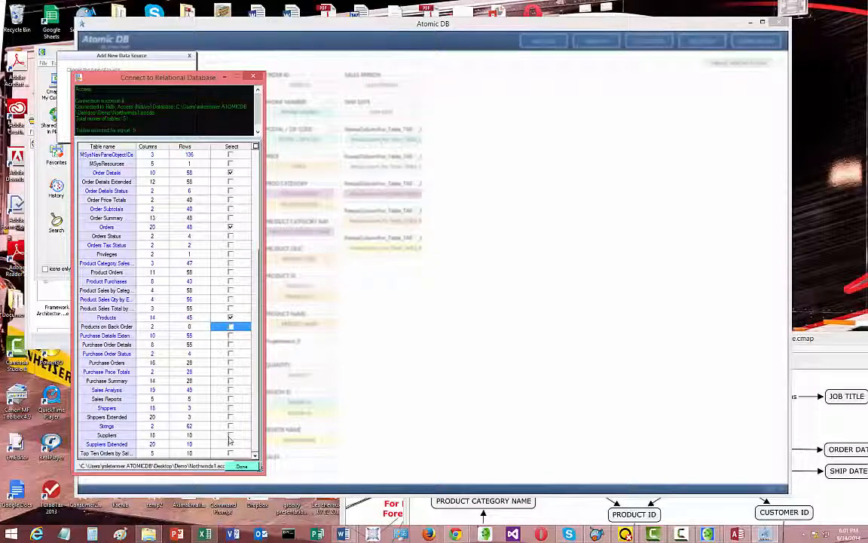
left_click(230, 435)
left_click(242, 466)
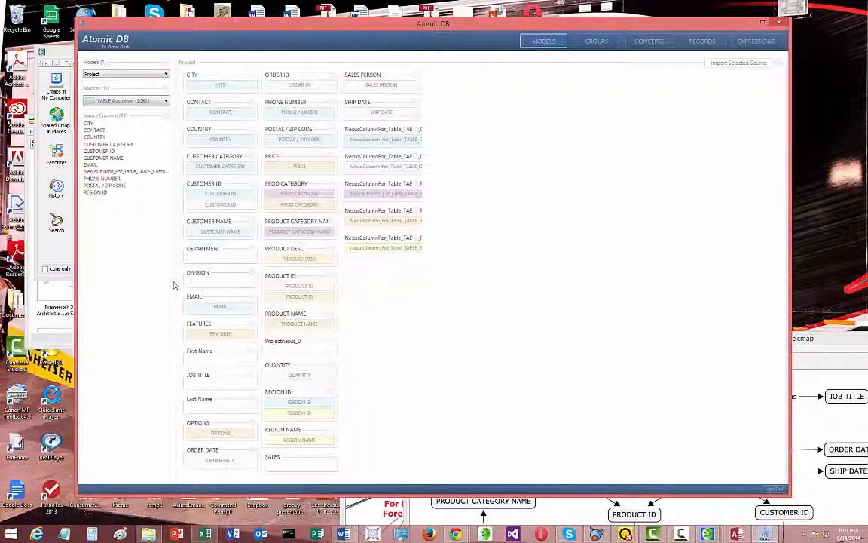
left_click(155, 102)
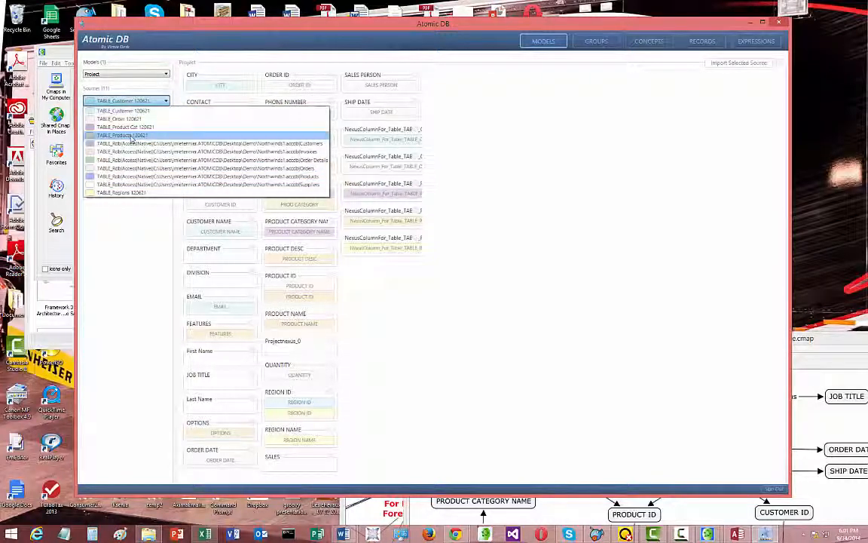
left_click(121, 111)
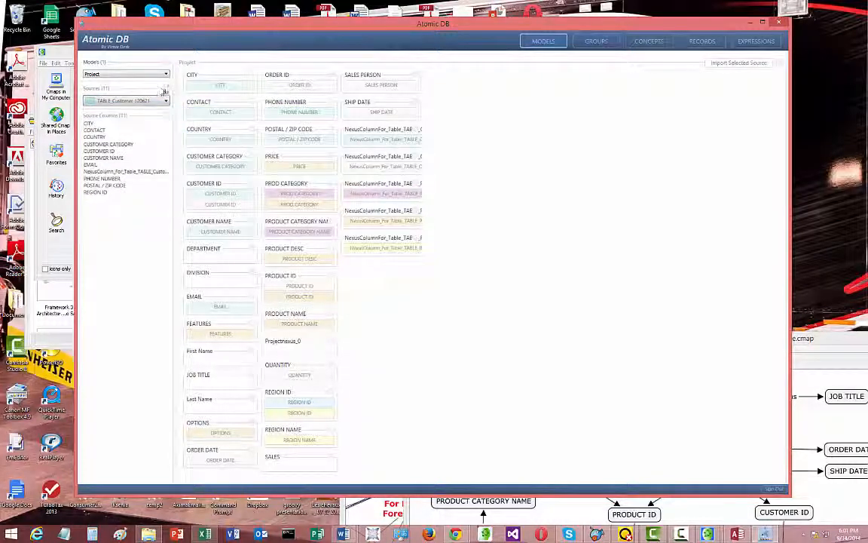
Start adding another database source, widen the connection window, and establish a new connection with Excel as the DBMS type
left_click(166, 93)
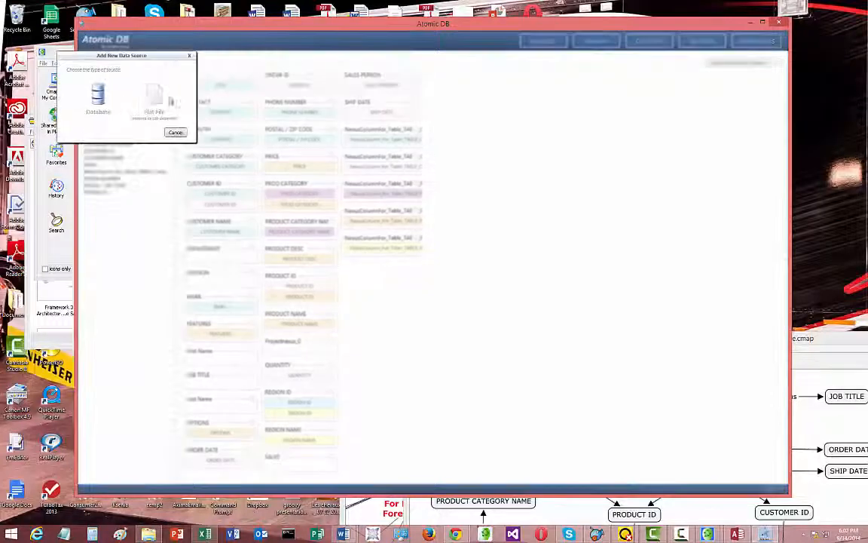
left_click(99, 98)
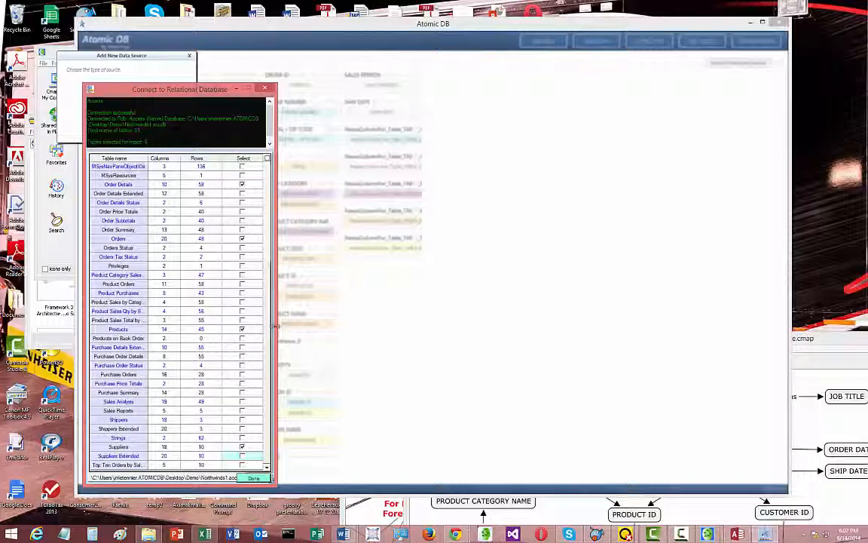
left_click_drag(275, 325, 395, 325)
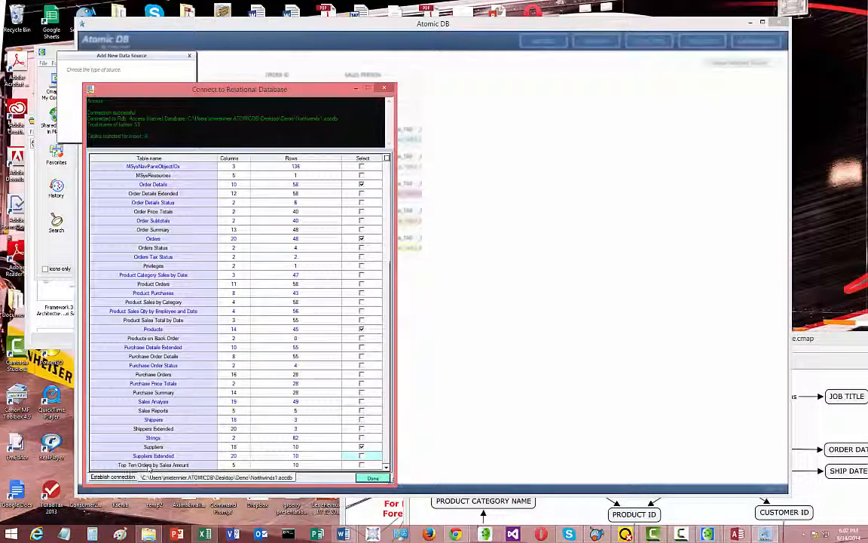
left_click(123, 478)
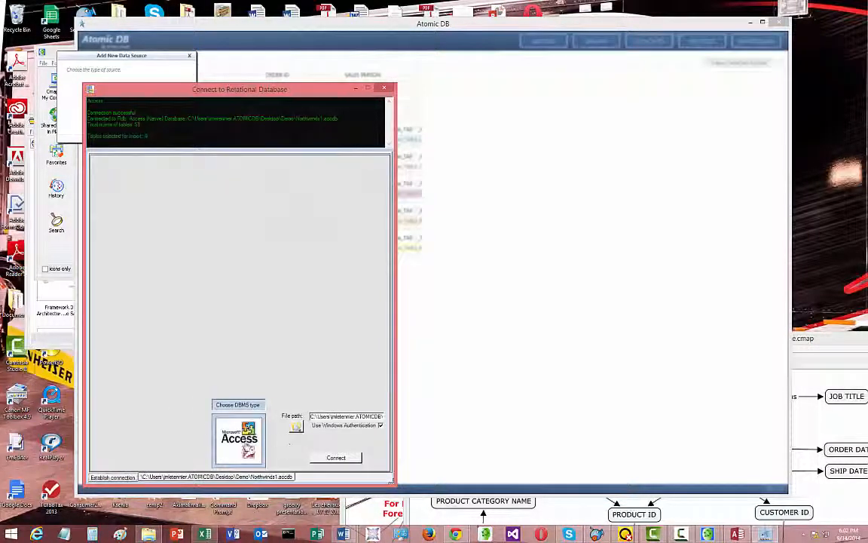
left_click(247, 450)
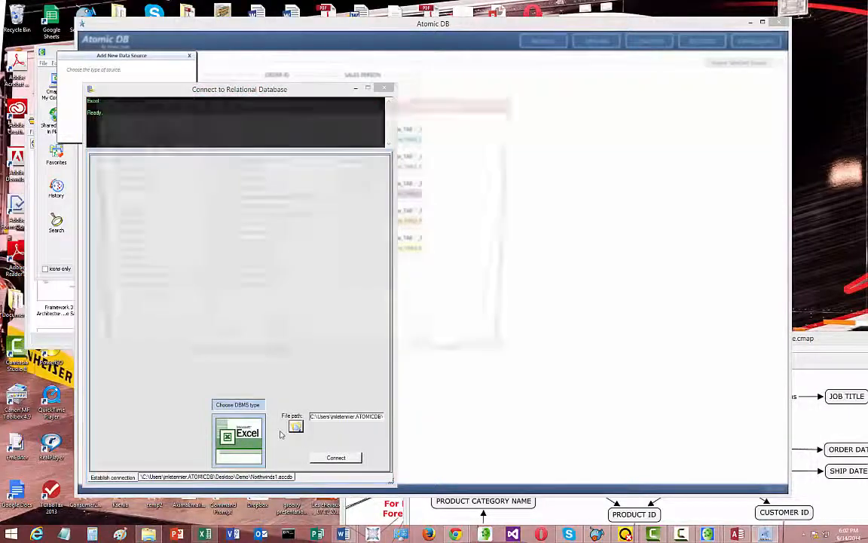
Connect to the NW Employee List.xlsx workbook from the Demo folder
left_click(295, 427)
left_click(248, 159)
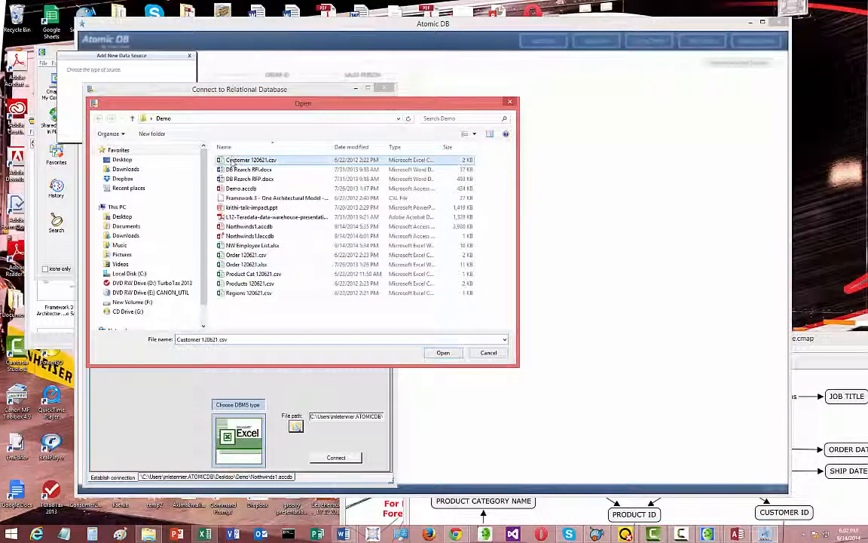
left_click(256, 245)
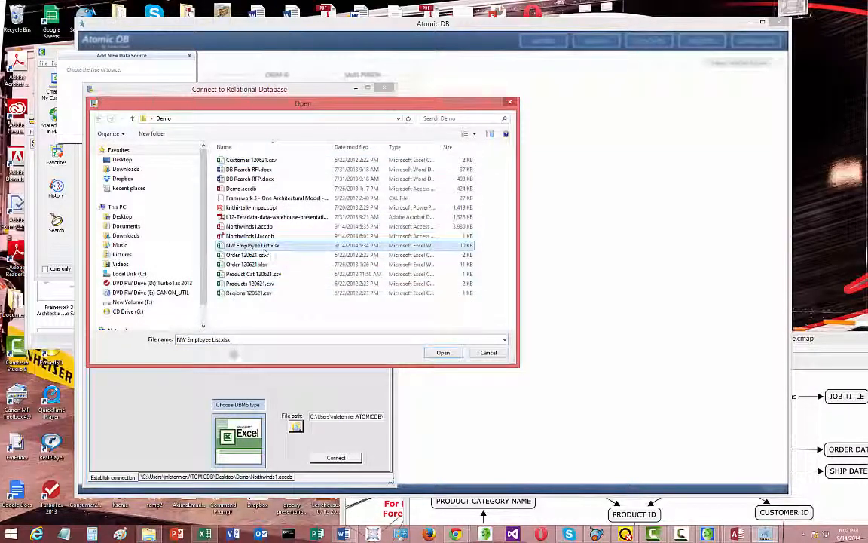
left_click(445, 353)
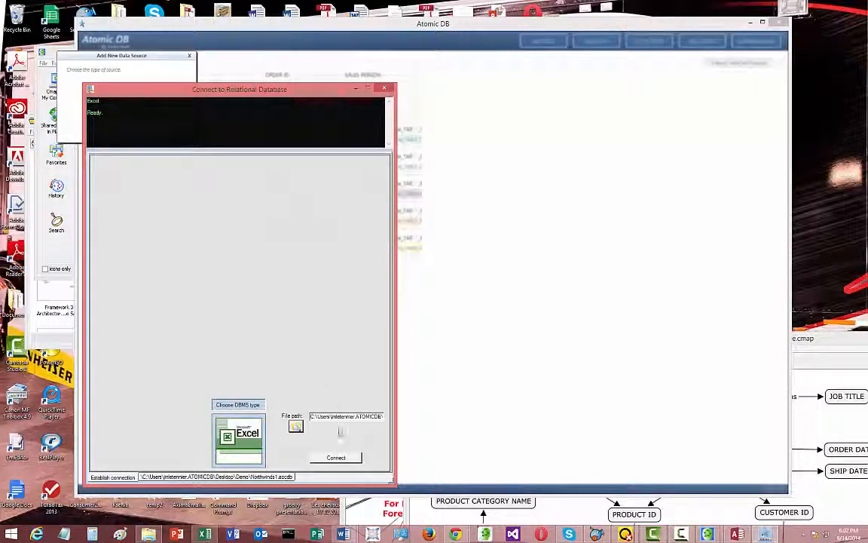
left_click(336, 458)
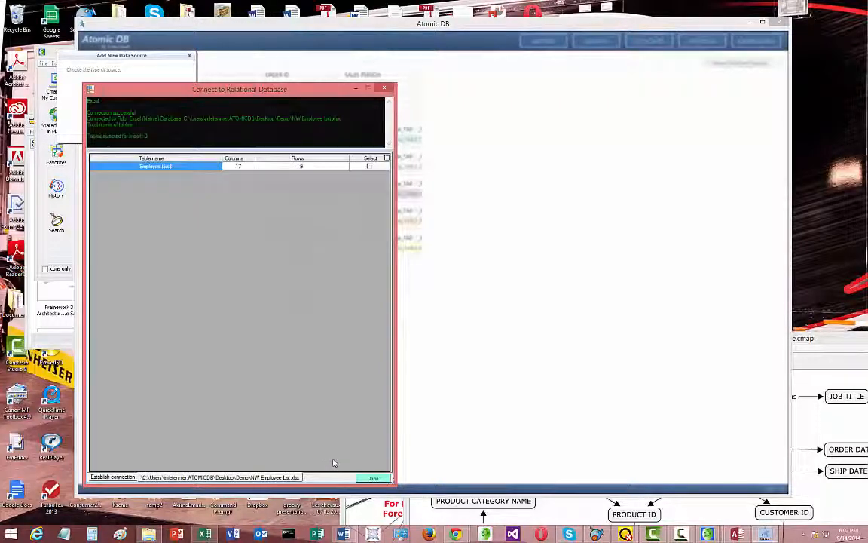
Select the workbook's Employee List table, add it as a source, and check the source list
left_click(369, 166)
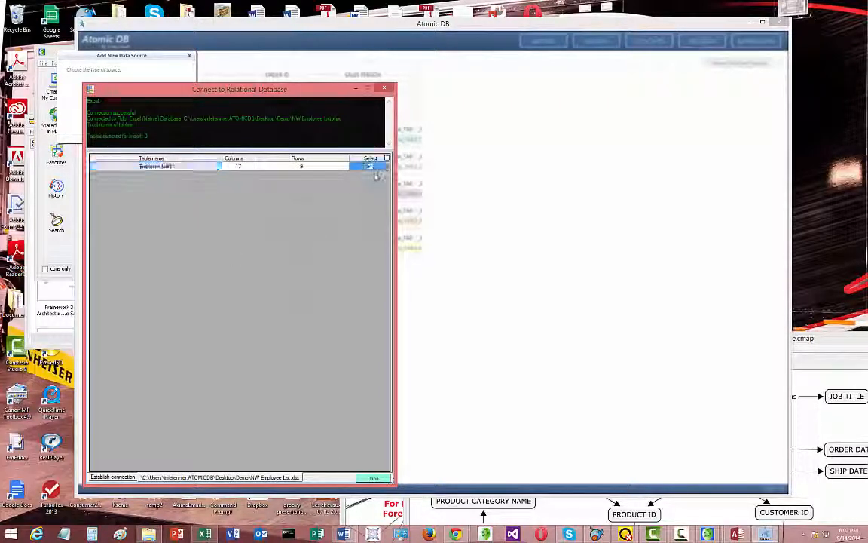
left_click(372, 477)
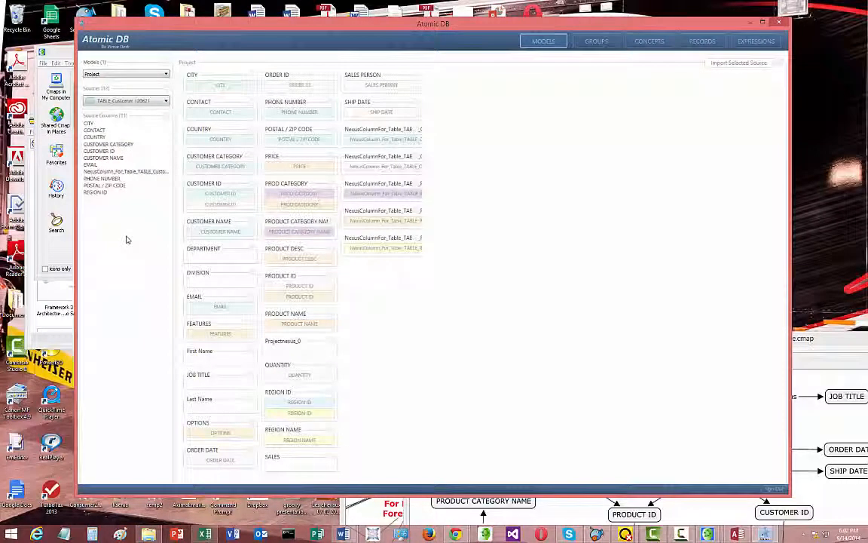
left_click(148, 101)
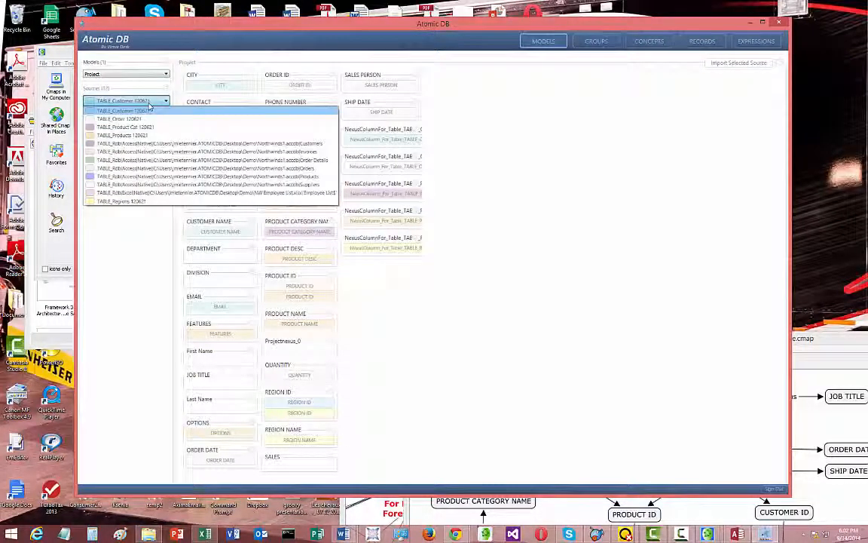
left_click(150, 109)
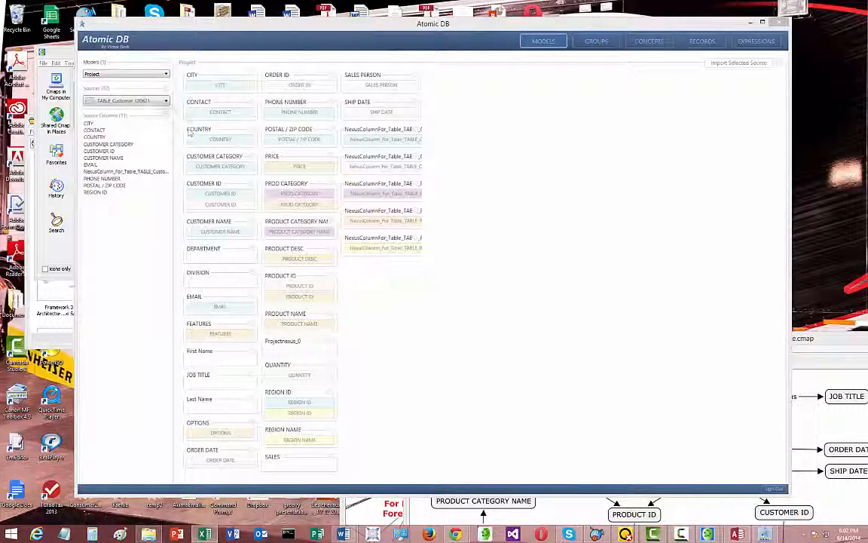
Select the Northwinds1.accdb Customers source and map its City, Country/Region and E-mail Address columns to CITY, COUNTRY and EMAIL
left_click(156, 101)
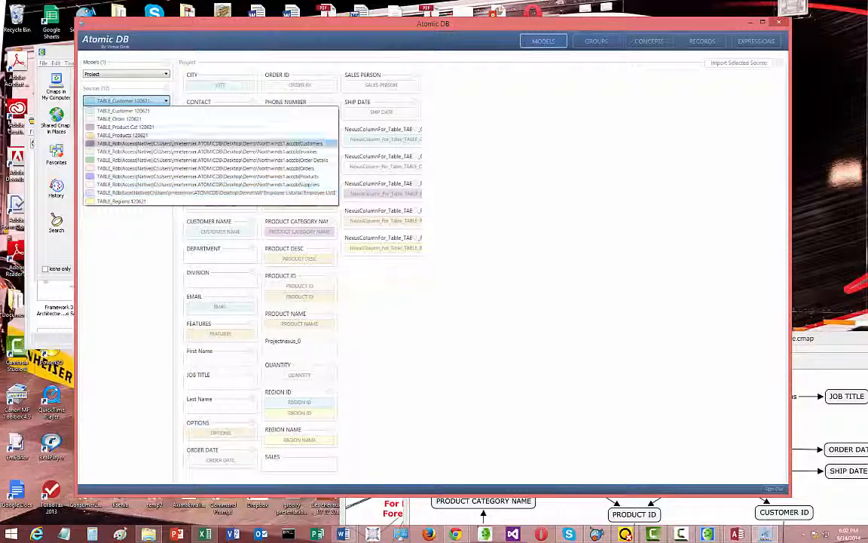
left_click(143, 143)
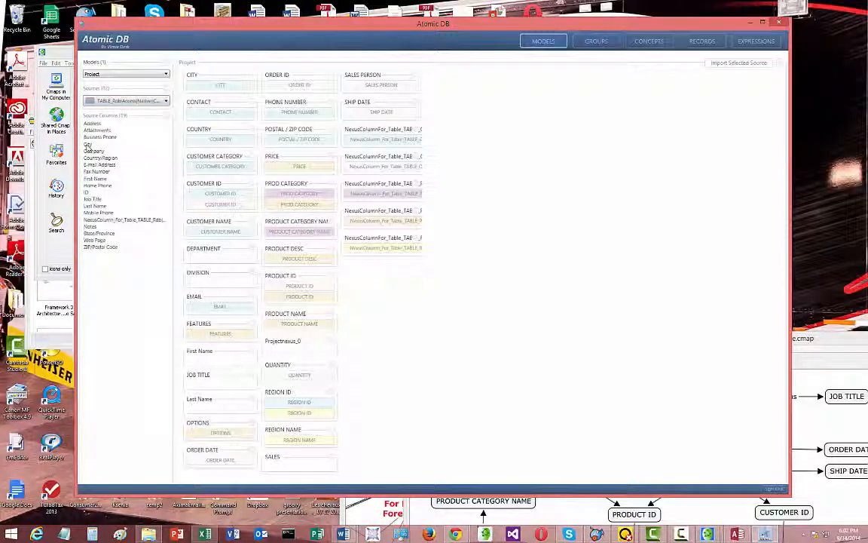
left_click_drag(88, 145, 221, 89)
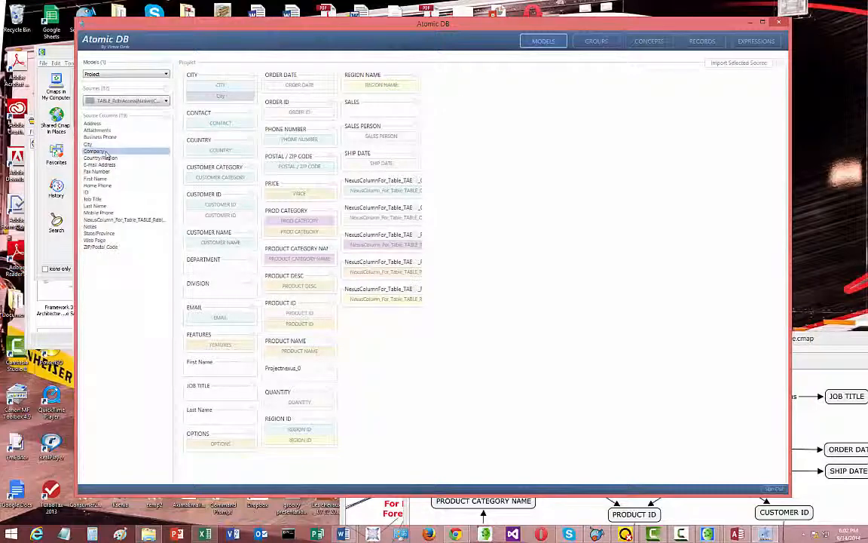
left_click_drag(100, 157, 226, 155)
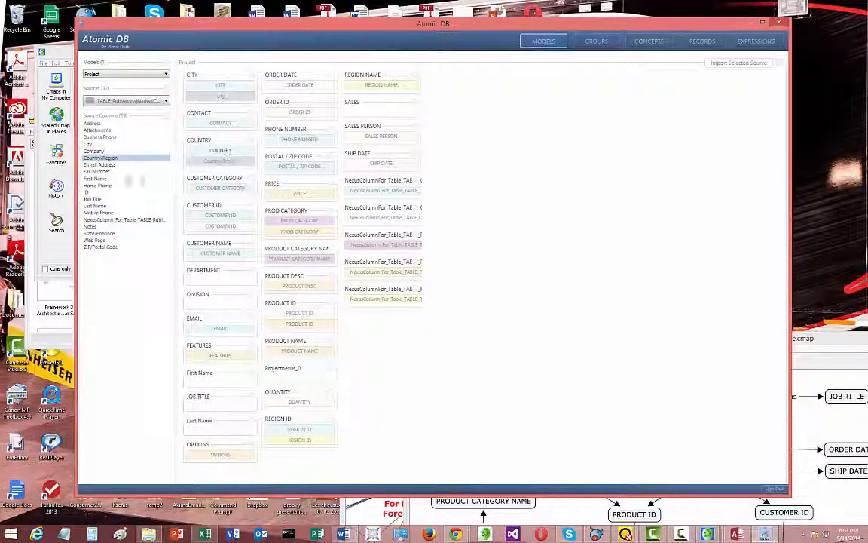
left_click(111, 166)
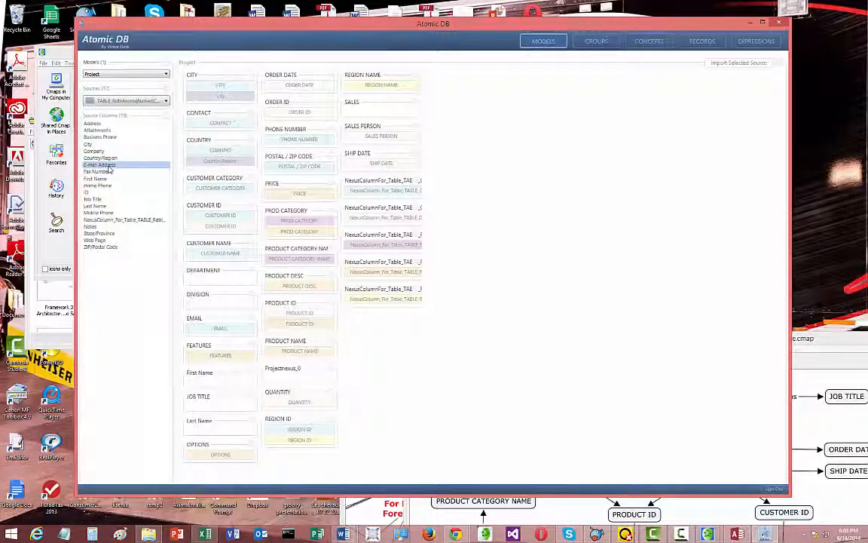
left_click_drag(108, 170, 205, 339)
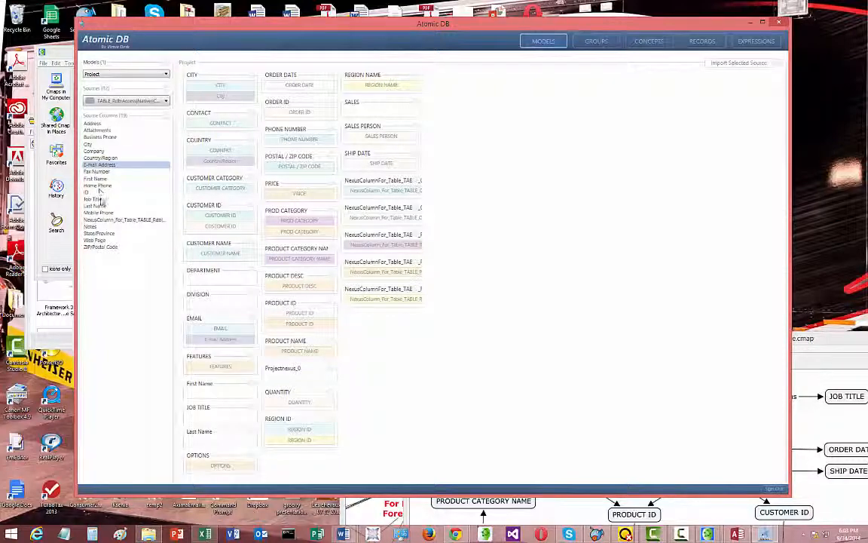
Map the Customers columns Last Name, First Name, Job Title and ZIP/Postal Code to Last Name, First Name, JOB TITLE and POSTAL / ZIP CODE
left_click(100, 206)
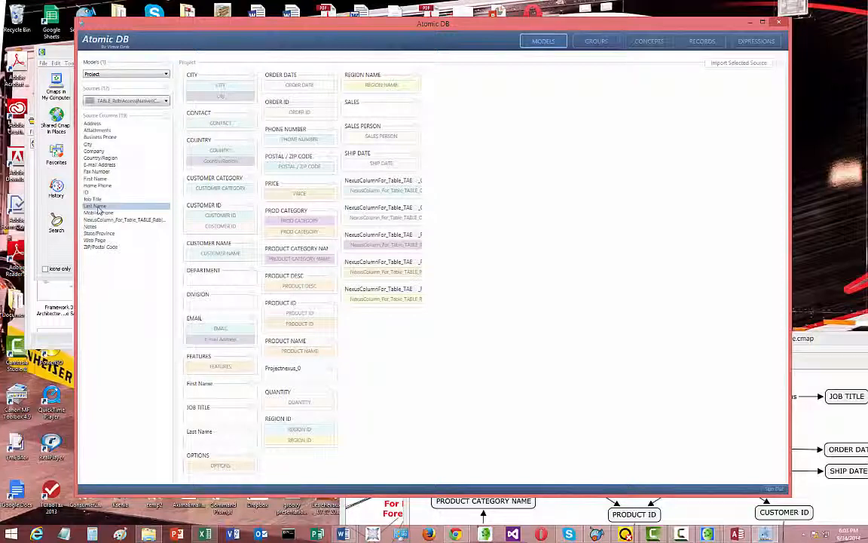
left_click_drag(104, 212, 218, 445)
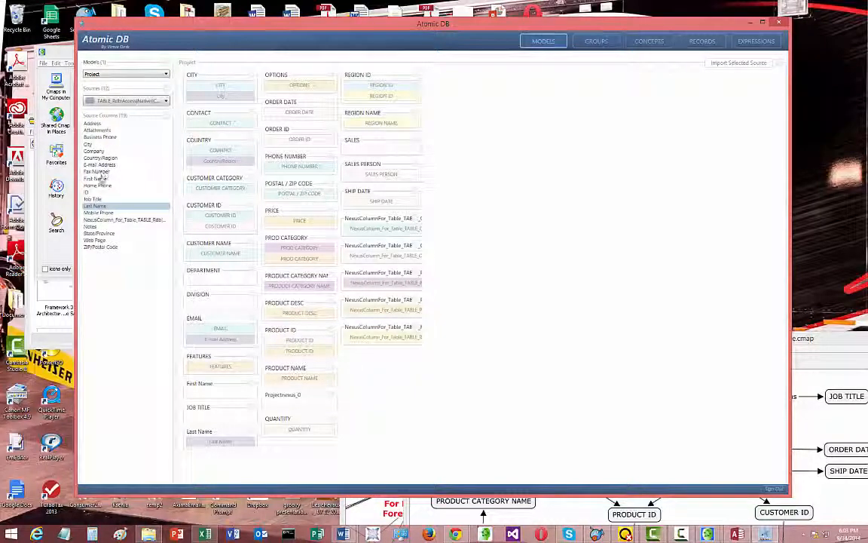
left_click_drag(101, 178, 219, 393)
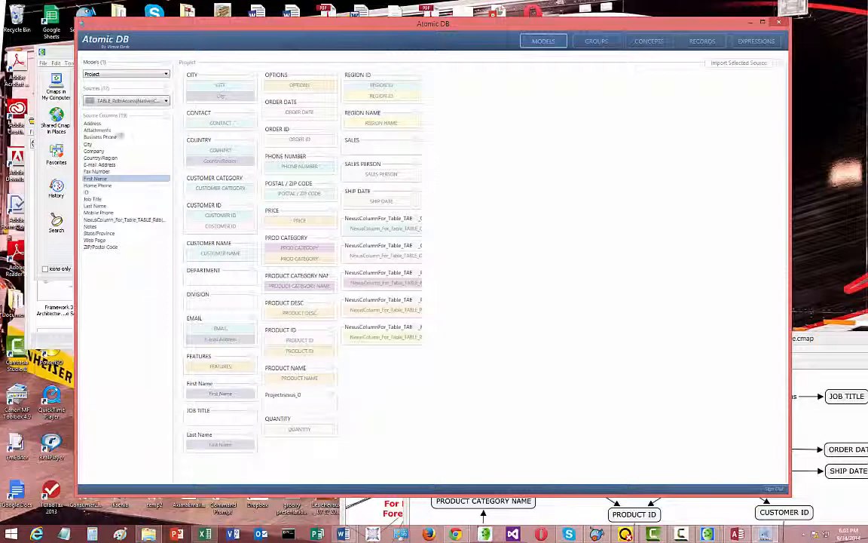
left_click_drag(92, 199, 219, 420)
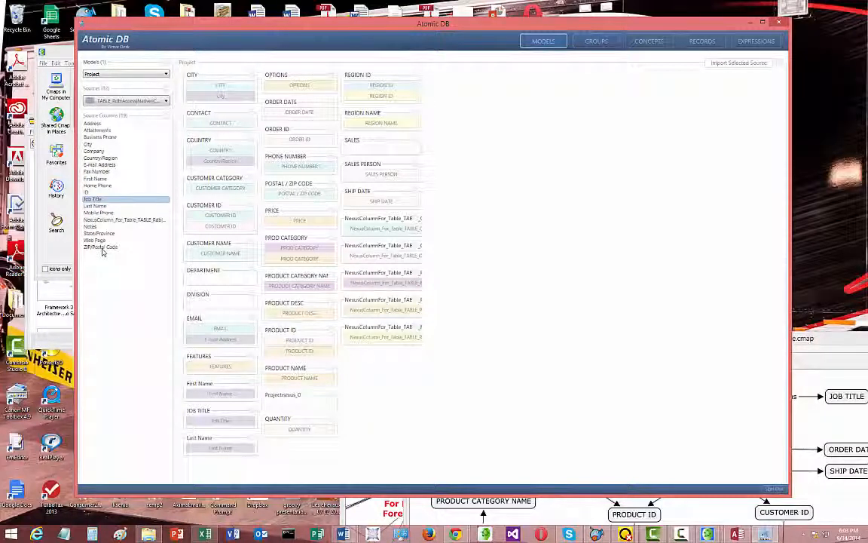
left_click_drag(95, 248, 298, 199)
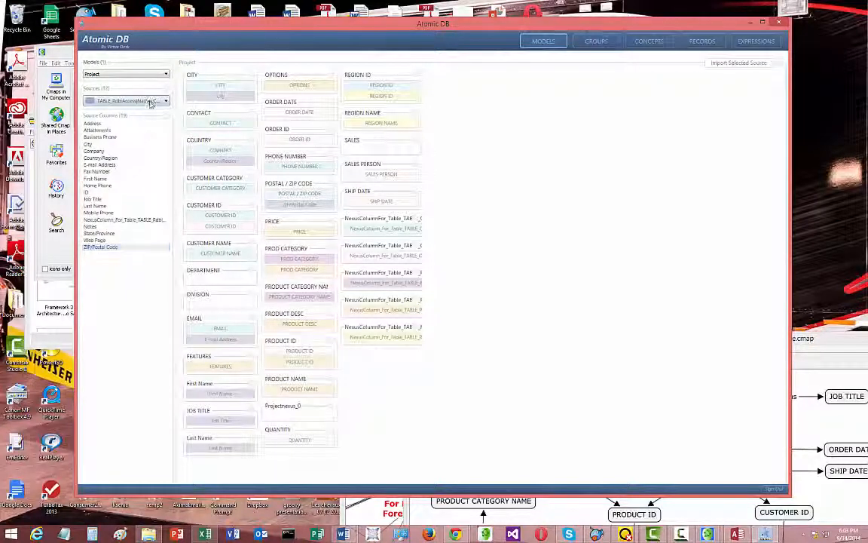
Select the Northwinds1.accdb Invoices source and map its Order ID column to the ORDER ID concept
left_click(151, 102)
left_click(158, 155)
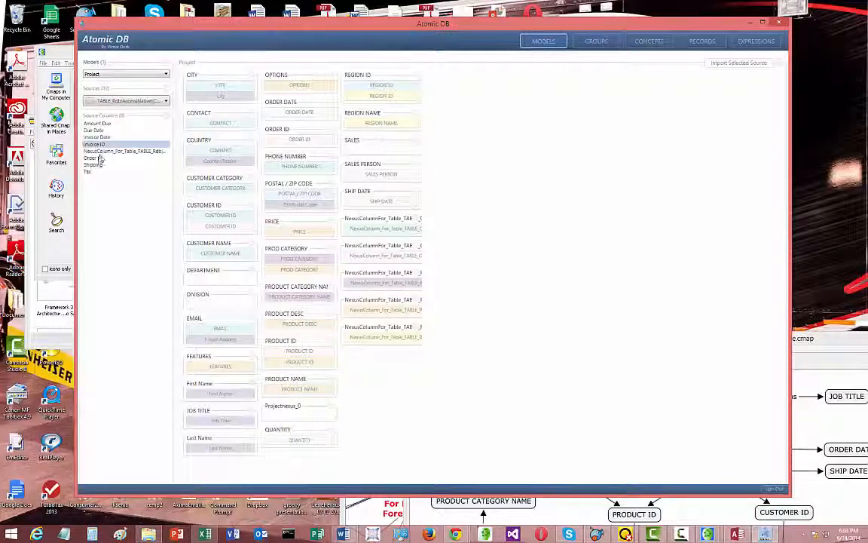
left_click_drag(98, 157, 298, 145)
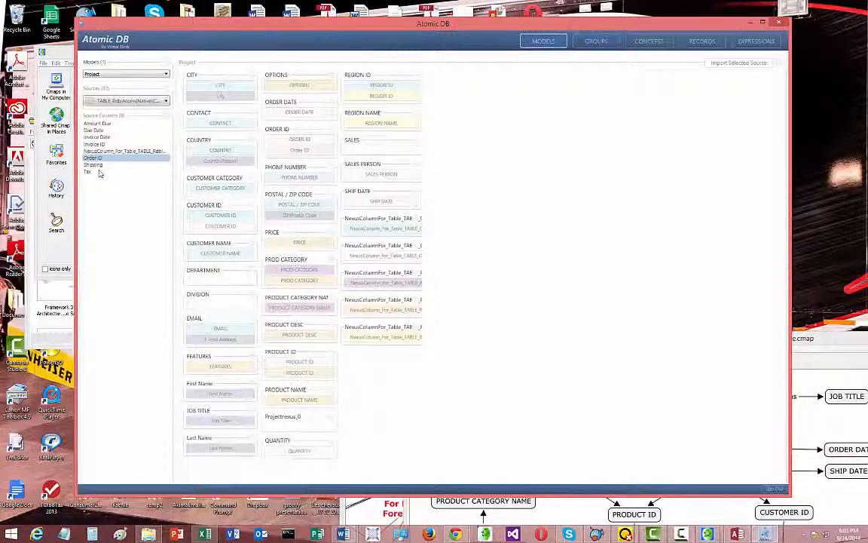
Map the Invoices column Amount Due to the SALES concept and add its Shipping column as a new concept
left_click(104, 125)
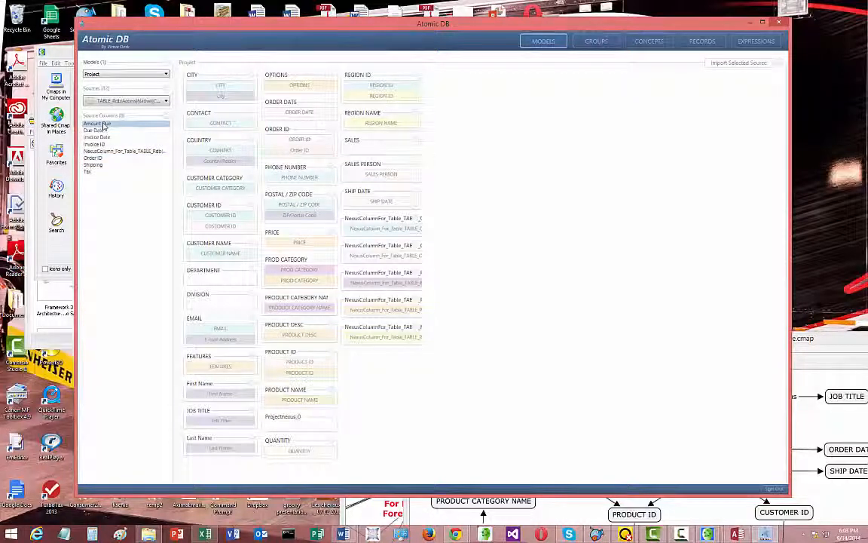
left_click_drag(103, 124, 381, 151)
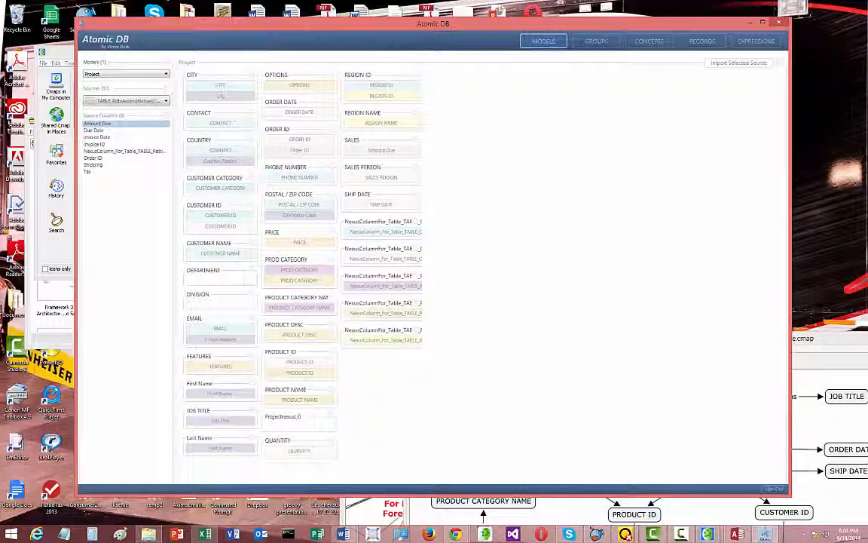
left_click(104, 139)
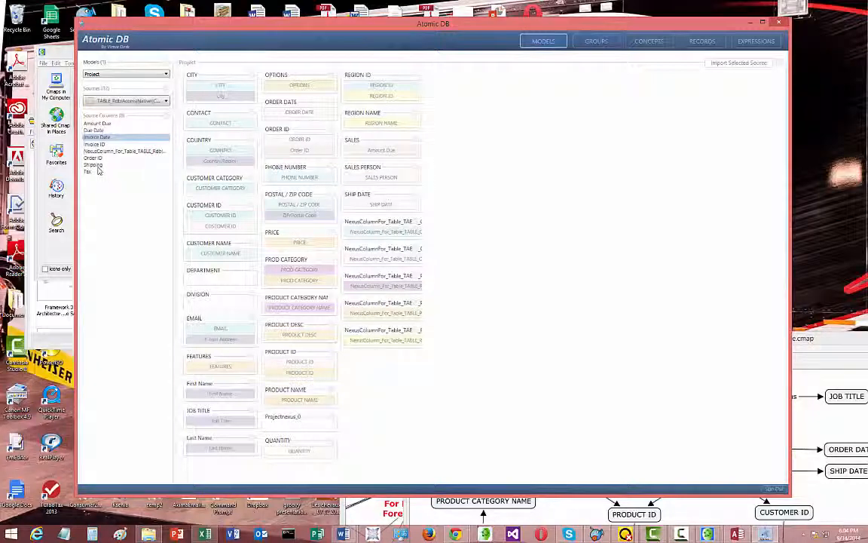
left_click(96, 165)
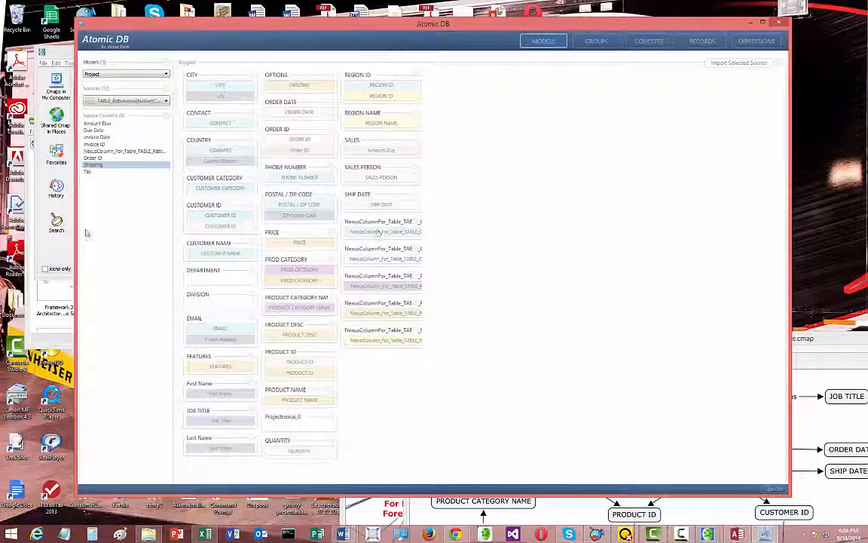
left_click_drag(89, 166, 379, 370)
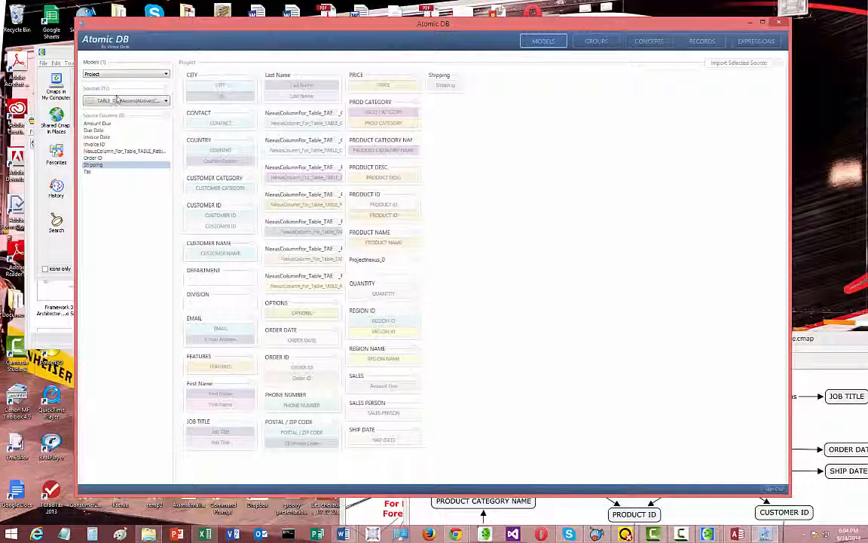
Select the Northwinds1.accdb Order Details source and map its Order ID and Product ID columns to ORDER ID and PRODUCT ID
left_click(117, 99)
left_click(135, 159)
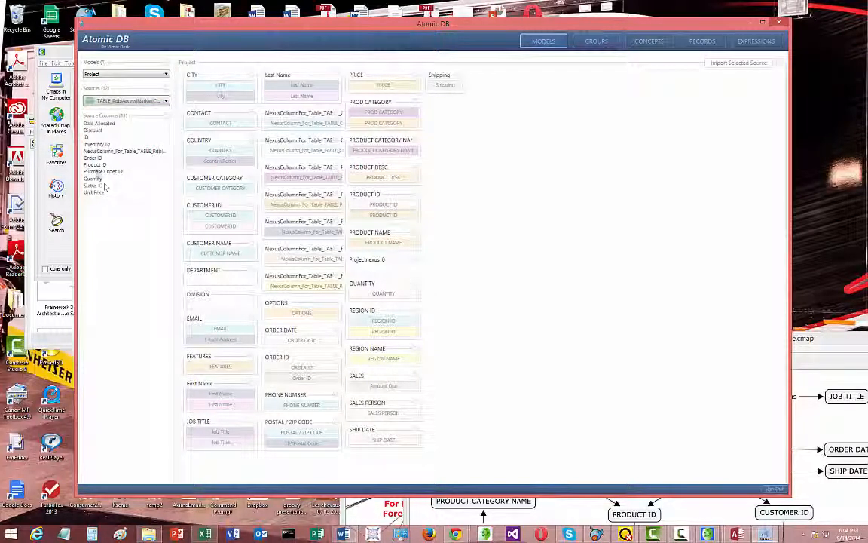
left_click_drag(93, 157, 301, 371)
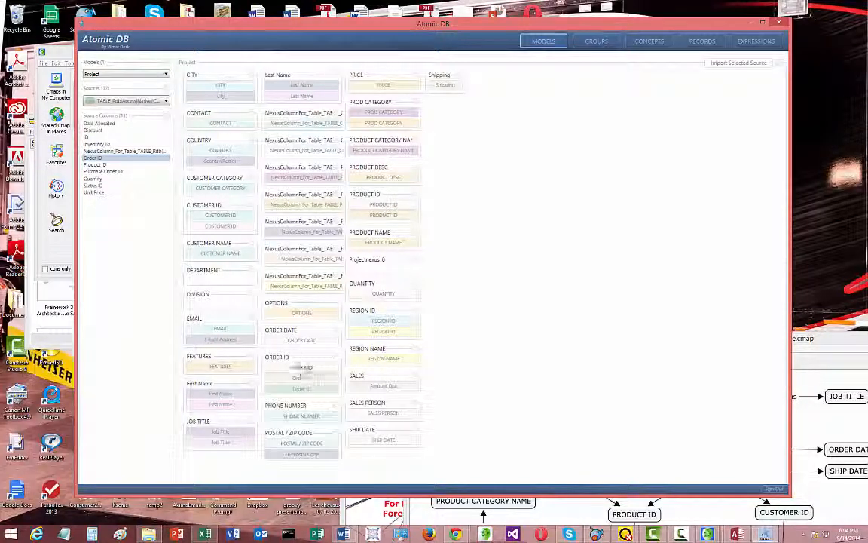
left_click(103, 165)
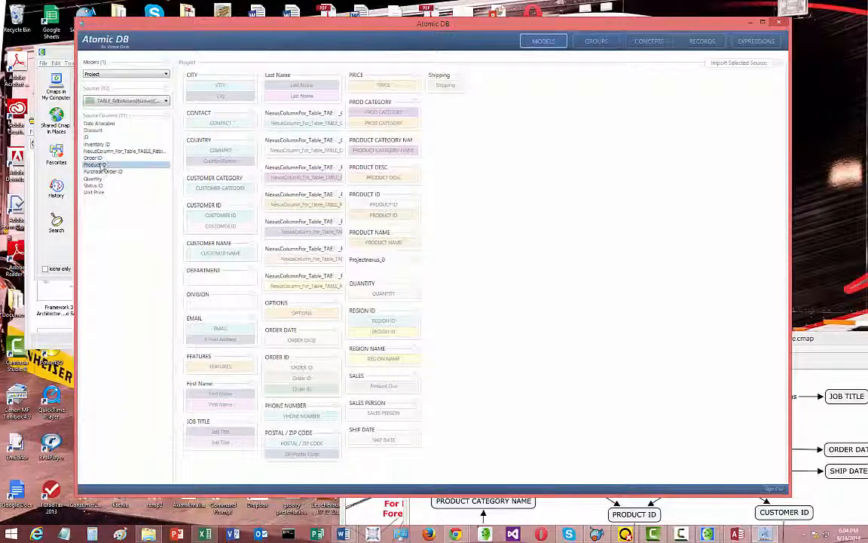
left_click_drag(103, 165, 383, 225)
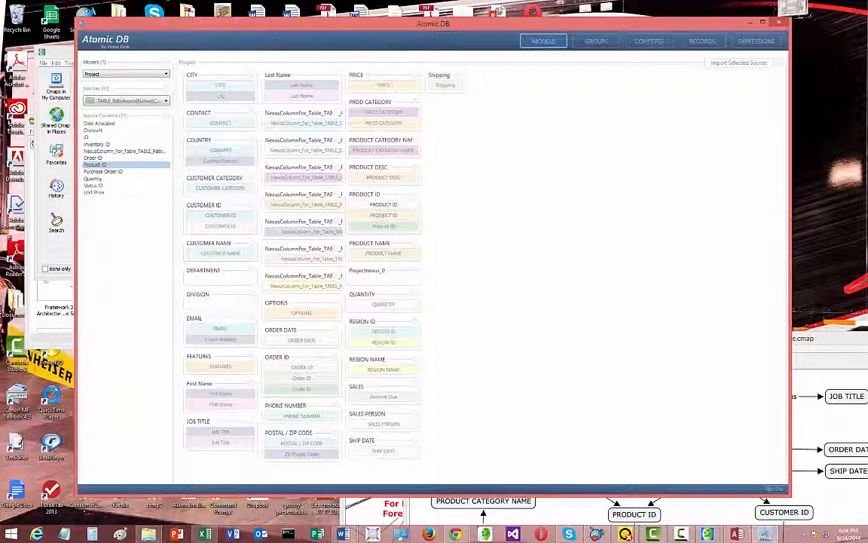
Map the Order Details columns Quantity and Unit Price to the QUANTITY and PRICE concepts
left_click(112, 172)
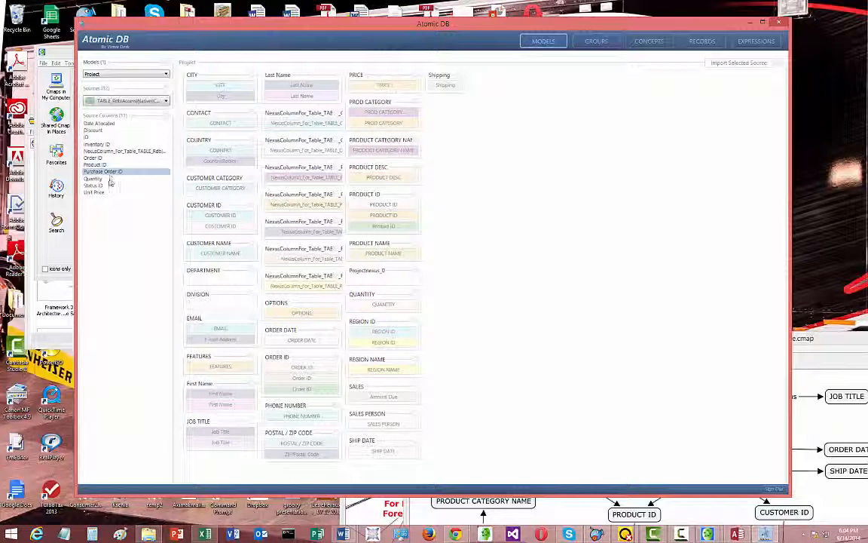
left_click(109, 179)
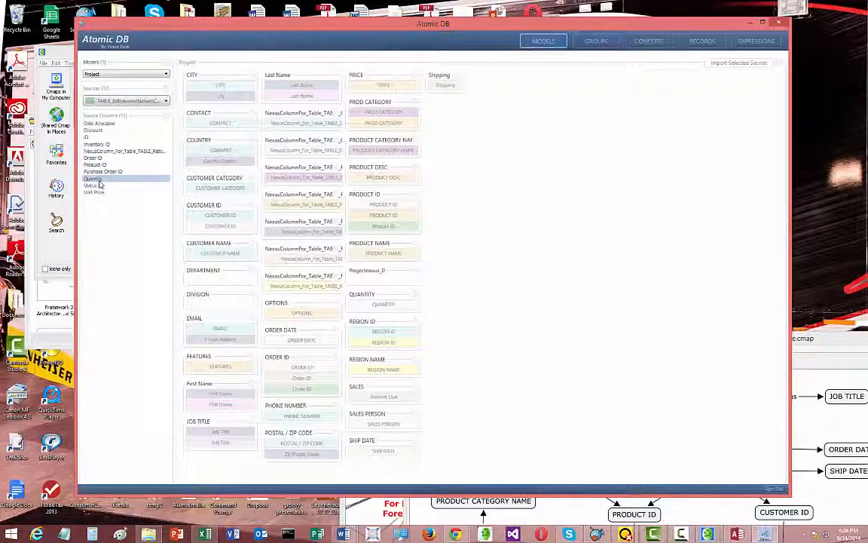
left_click_drag(99, 185, 381, 309)
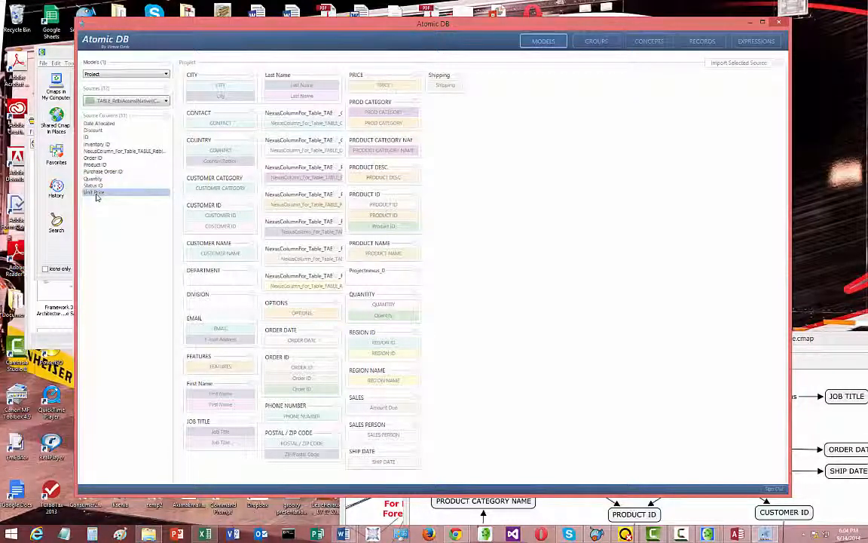
left_click_drag(97, 197, 388, 89)
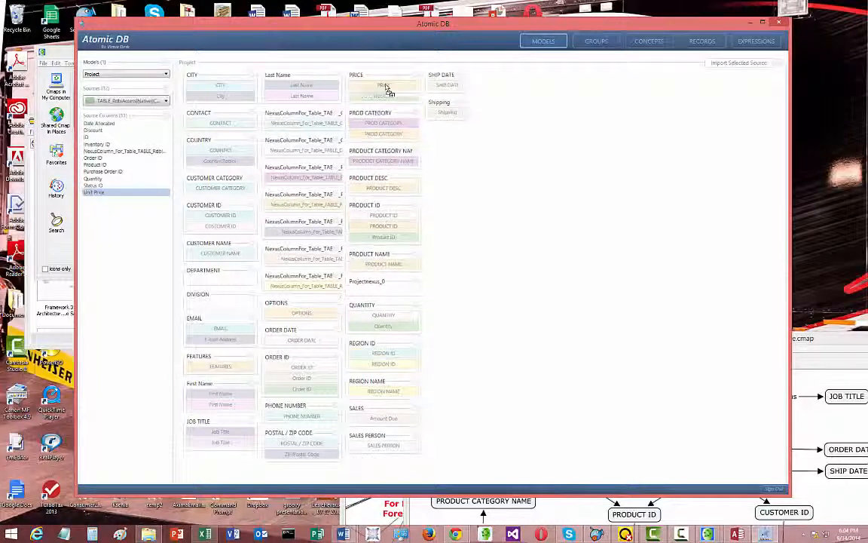
Select the Northwinds1.accdb Orders source, map its Order ID column to ORDER ID, and add Notes as a new concept
left_click(159, 103)
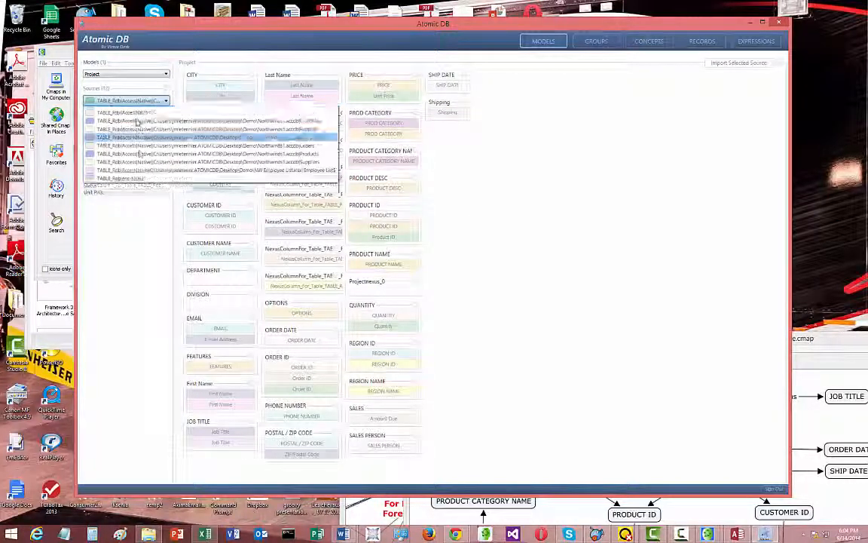
left_click(133, 173)
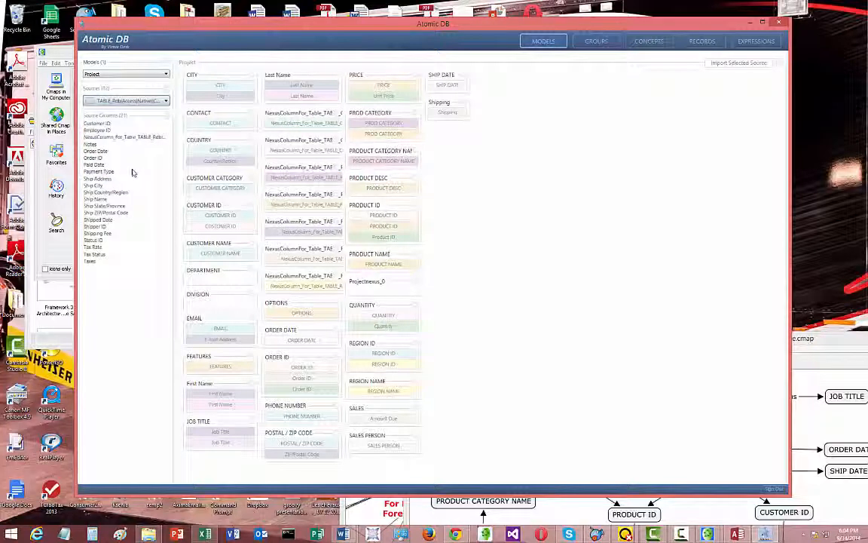
left_click_drag(96, 160, 303, 373)
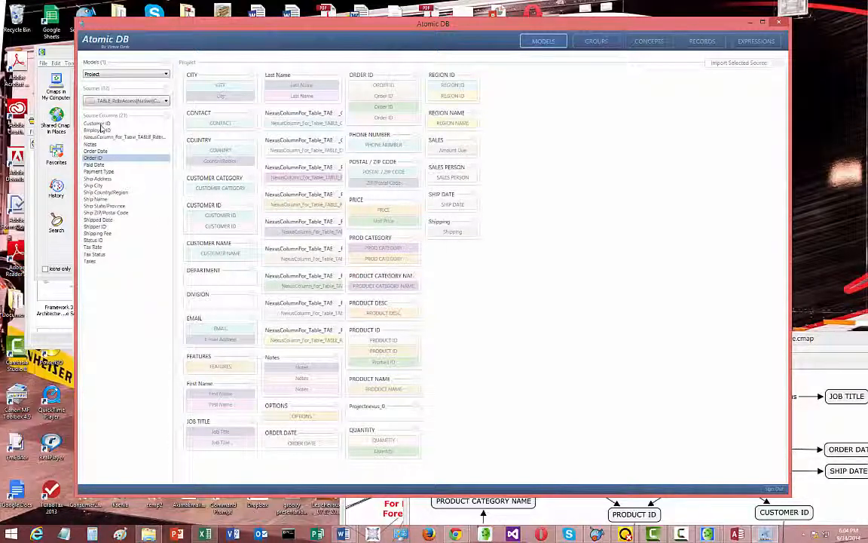
Map the Orders column Customer ID to the CUSTOMER ID concept and add Employee ID as a new concept
left_click(99, 125)
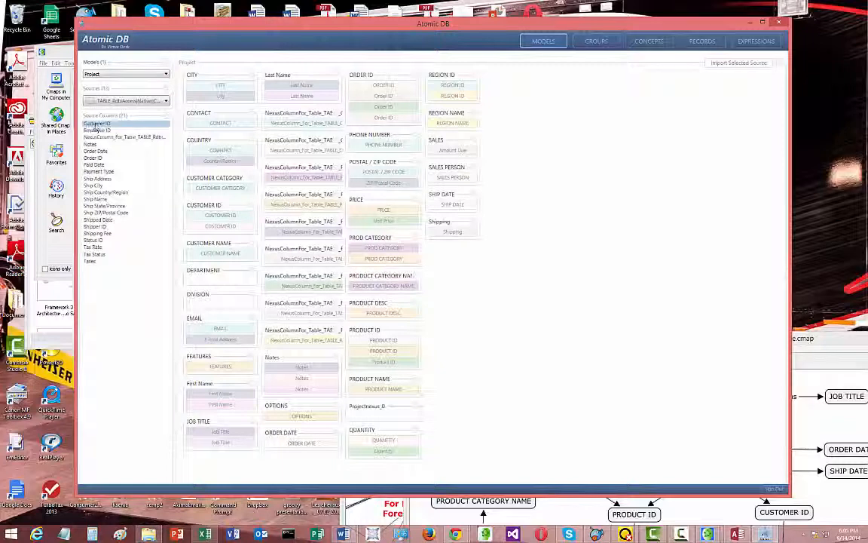
left_click_drag(152, 152, 207, 229)
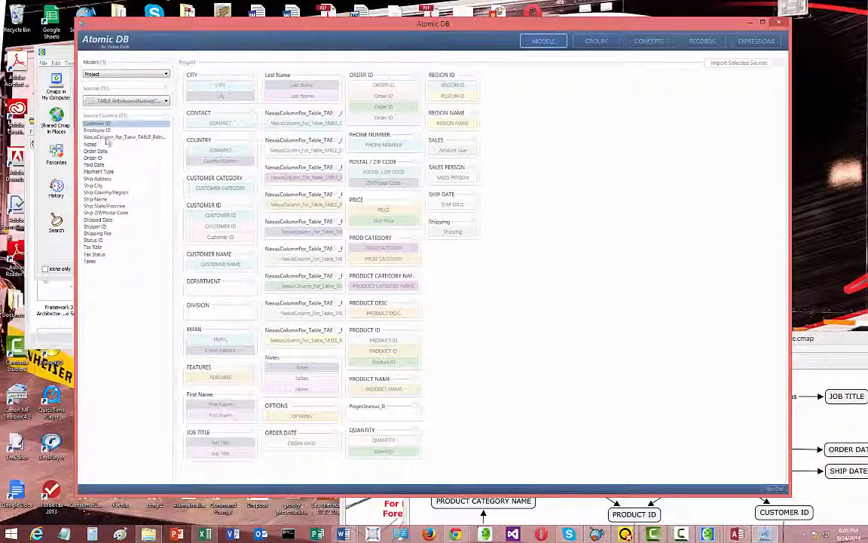
left_click_drag(100, 135, 462, 278)
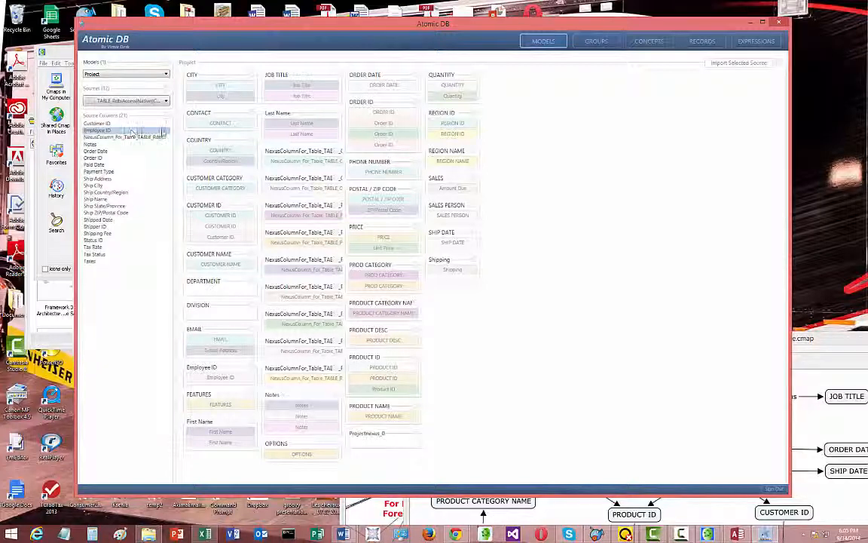
Select the Northwinds1.accdb Suppliers source and try to map its City column to the CITY concept
left_click(147, 100)
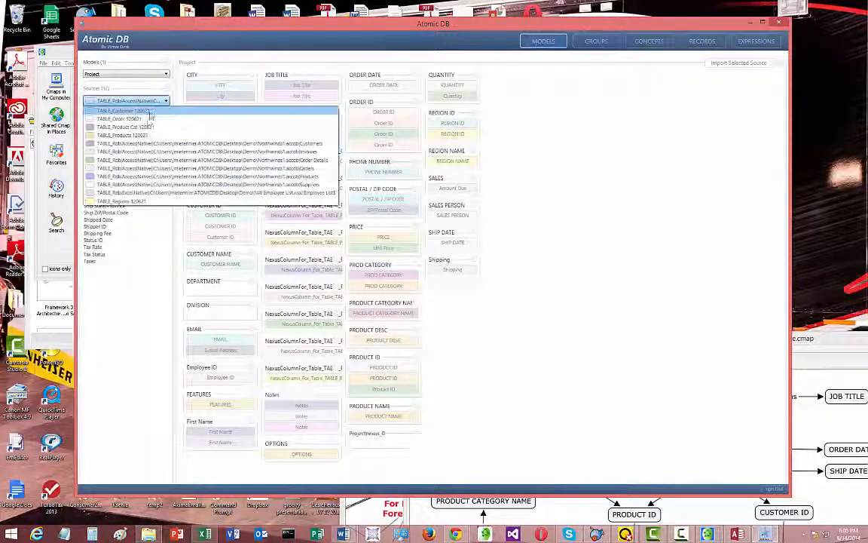
left_click(155, 183)
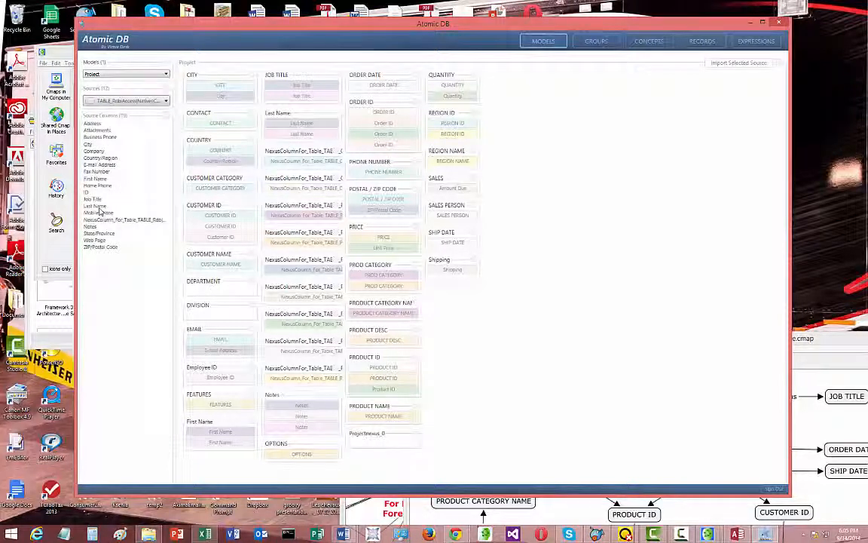
left_click_drag(87, 144, 224, 102)
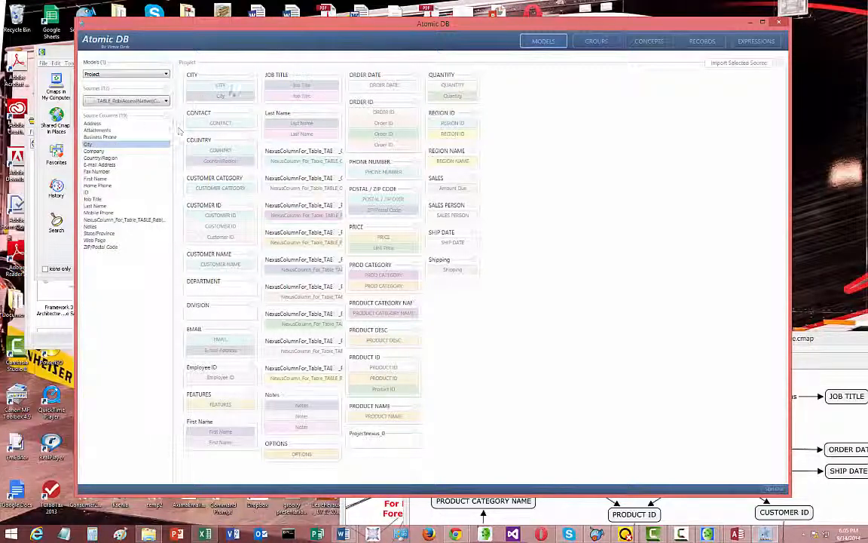
left_click(95, 151)
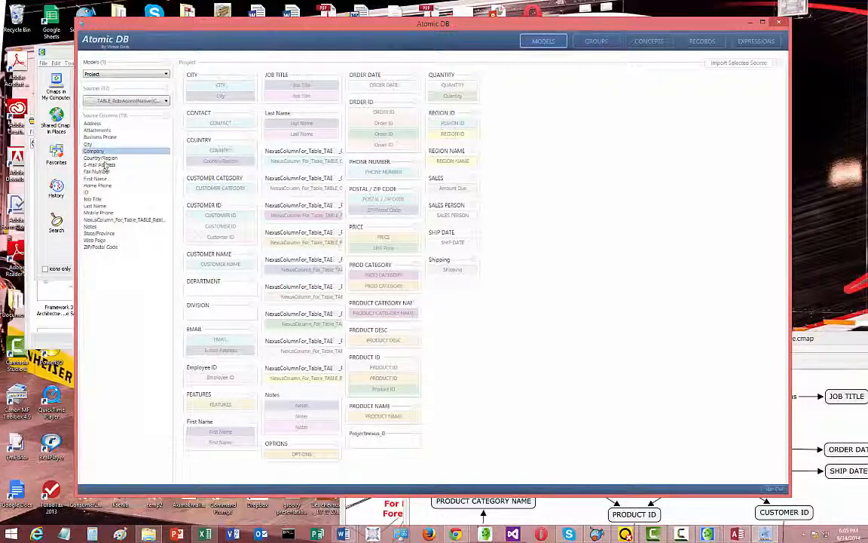
Select the Excel Employee List source and try to map its First Name and Last Name columns to the First Name and Last Name concepts
left_click(156, 101)
left_click(156, 103)
left_click(156, 101)
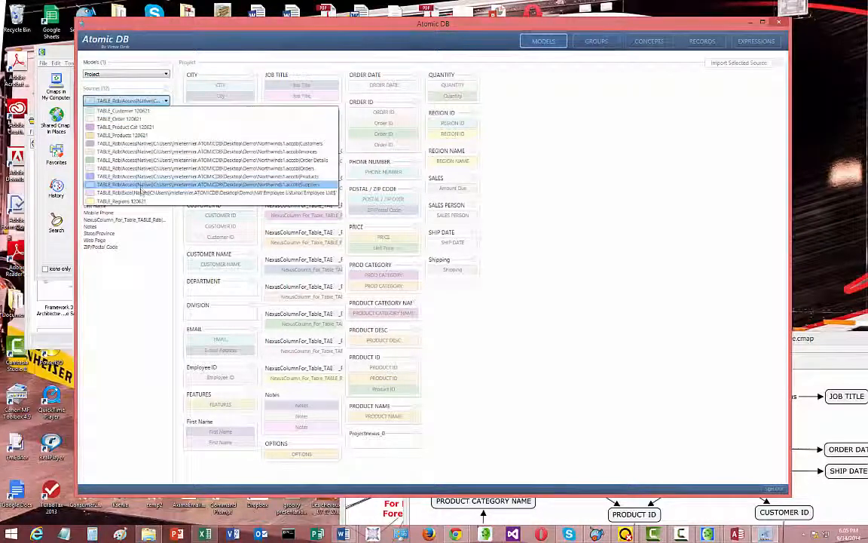
left_click(140, 195)
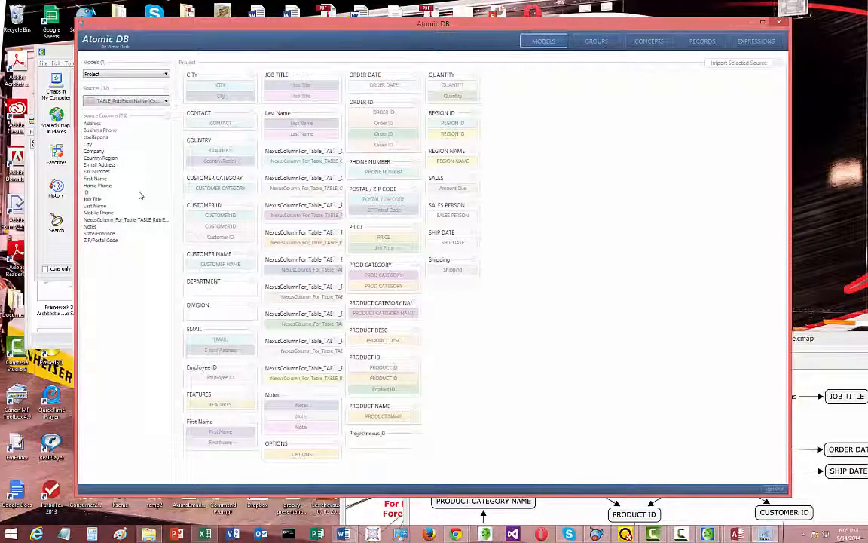
left_click(142, 101)
left_click(153, 194)
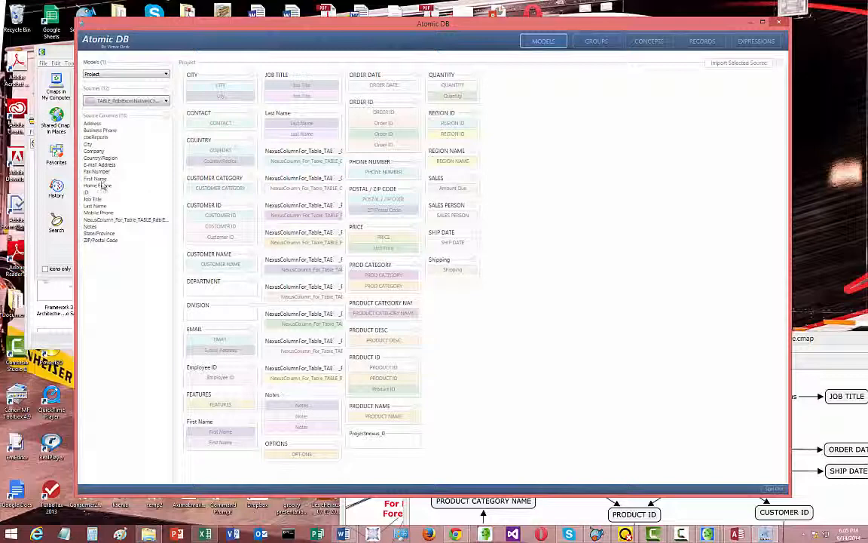
left_click(100, 180)
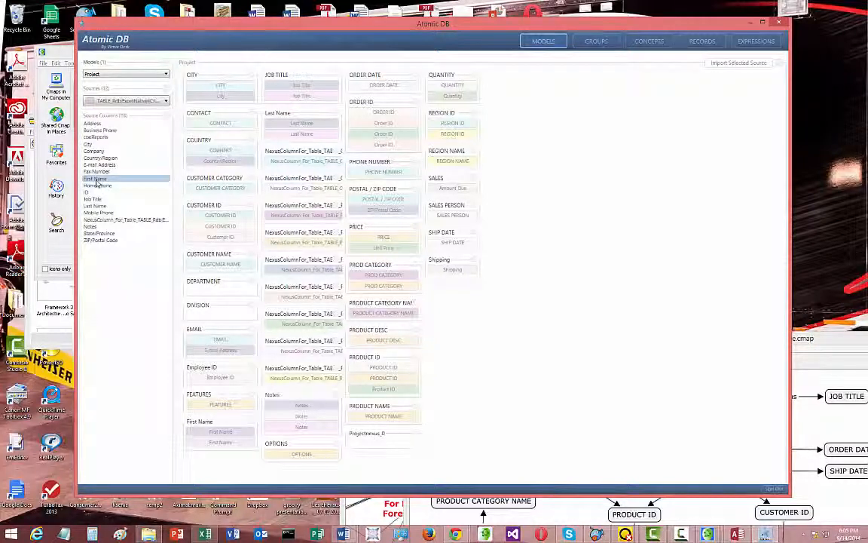
left_click_drag(97, 183, 220, 443)
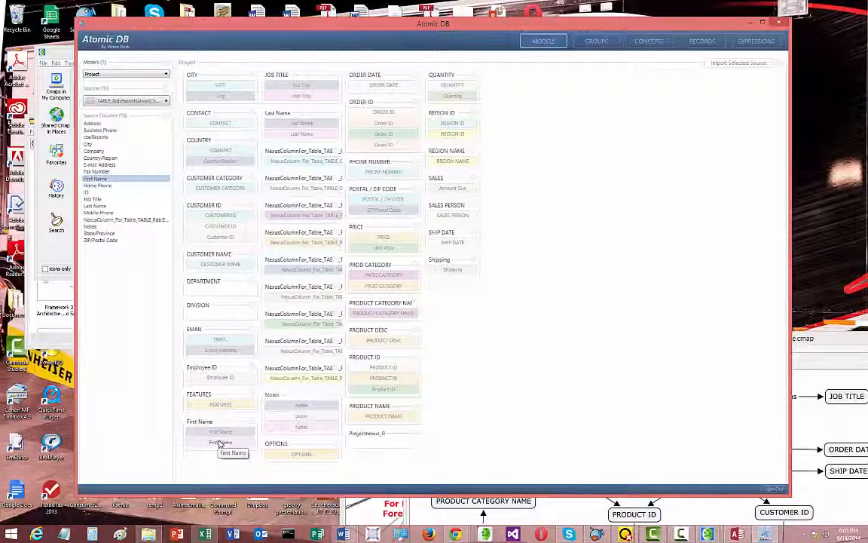
left_click(98, 185)
left_click_drag(98, 208, 305, 135)
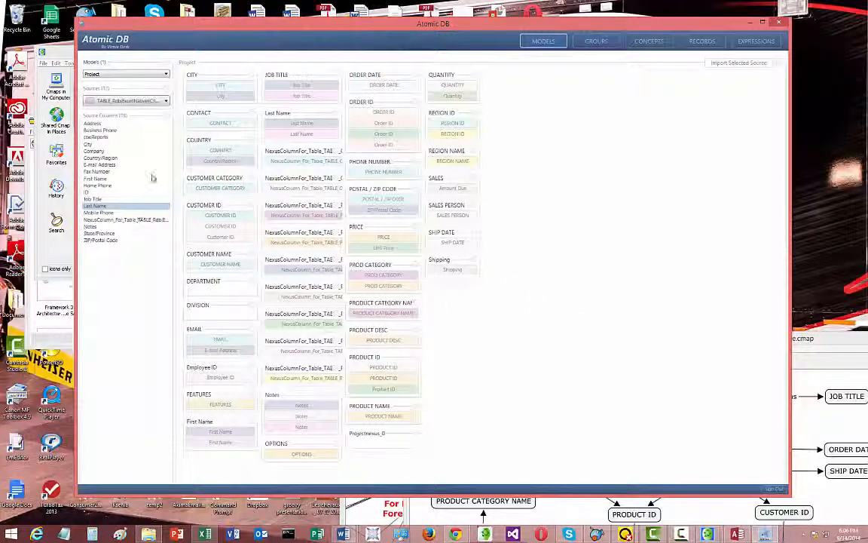
Select the TABLE_Regions 120621 source and map its columns to the concepts with matching names
left_click(146, 104)
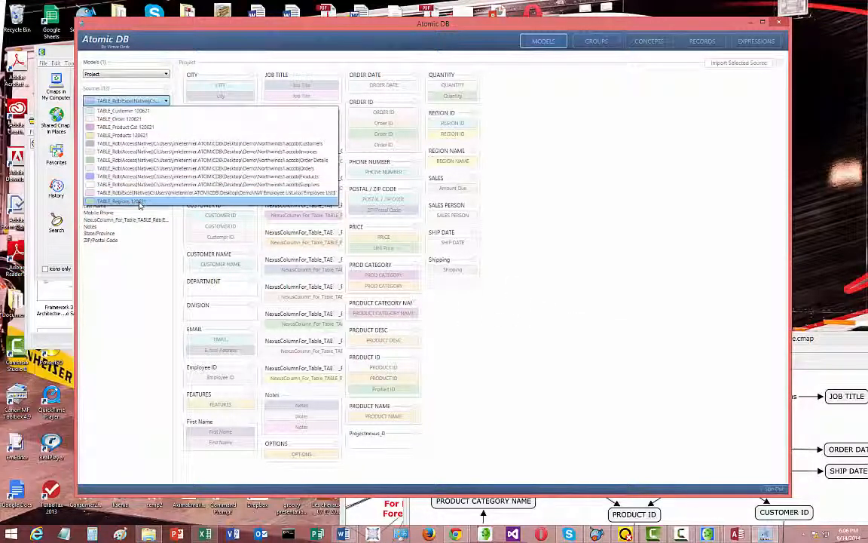
left_click(140, 202)
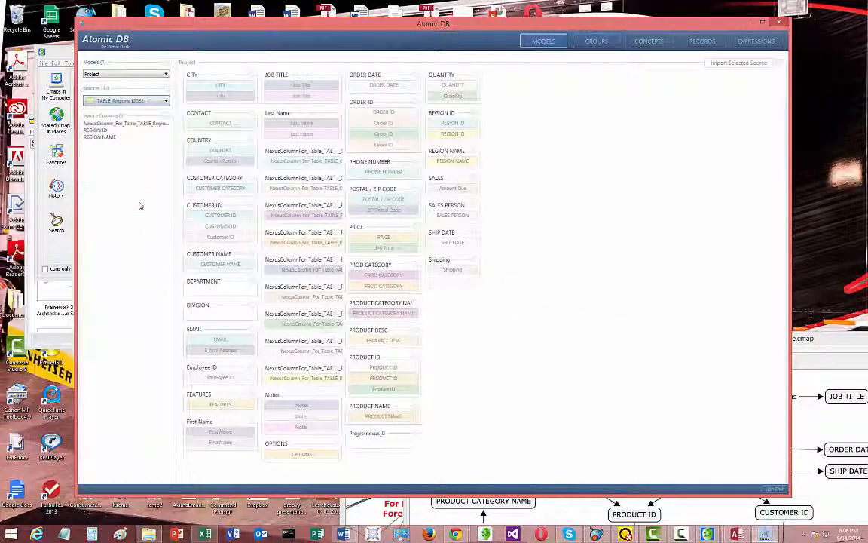
left_click(165, 119)
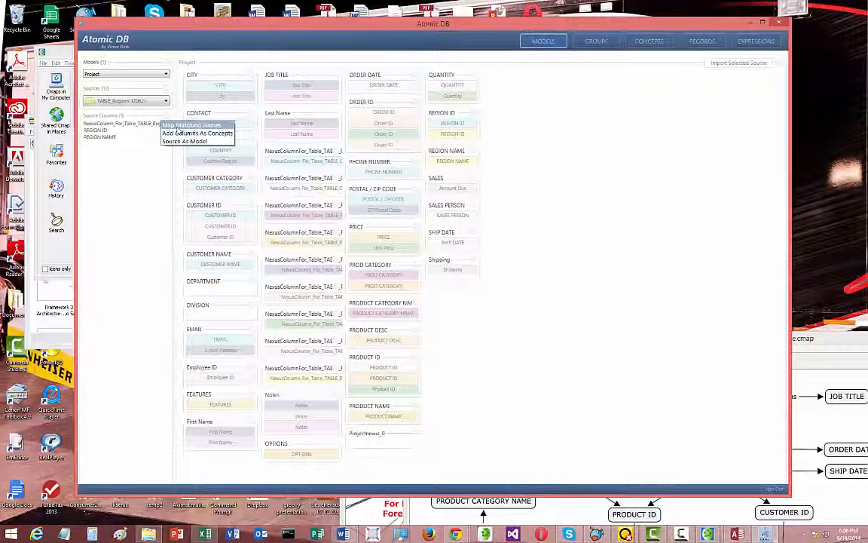
left_click(189, 125)
left_click(268, 192)
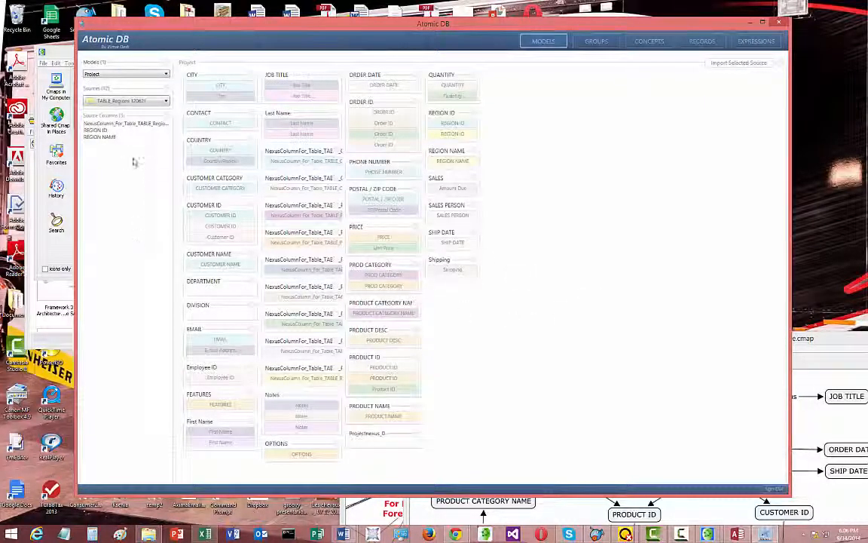
Select the TABLE_Customer 120621 source and import it into the Project model
left_click(148, 99)
left_click(154, 113)
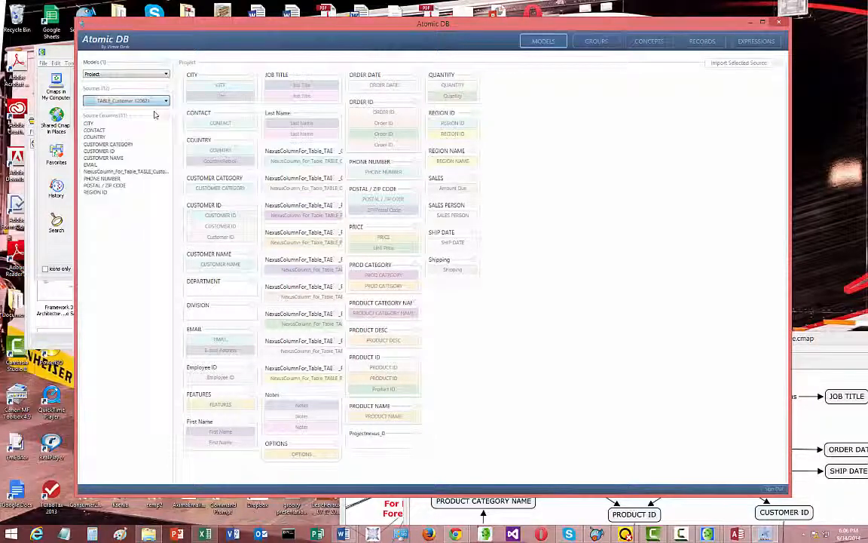
left_click(720, 64)
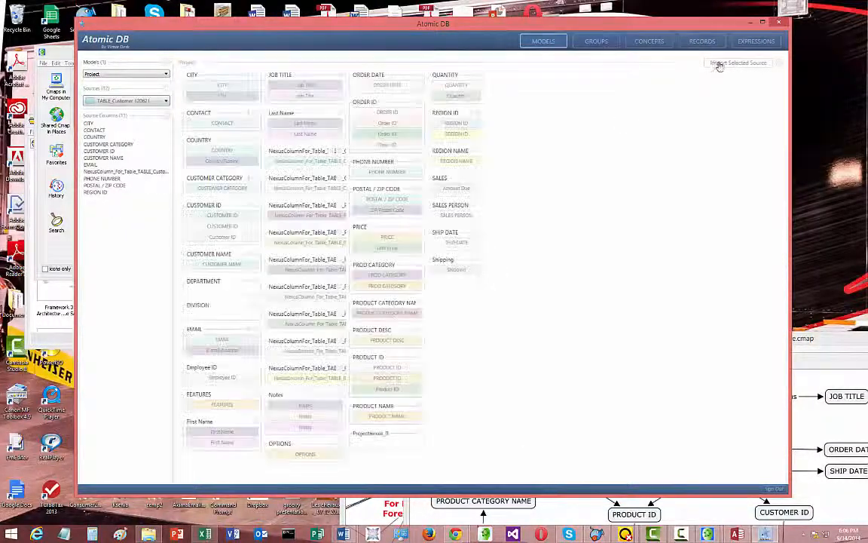
Select the TABLE_Order 120621 source and import it into the Project model
left_click(154, 102)
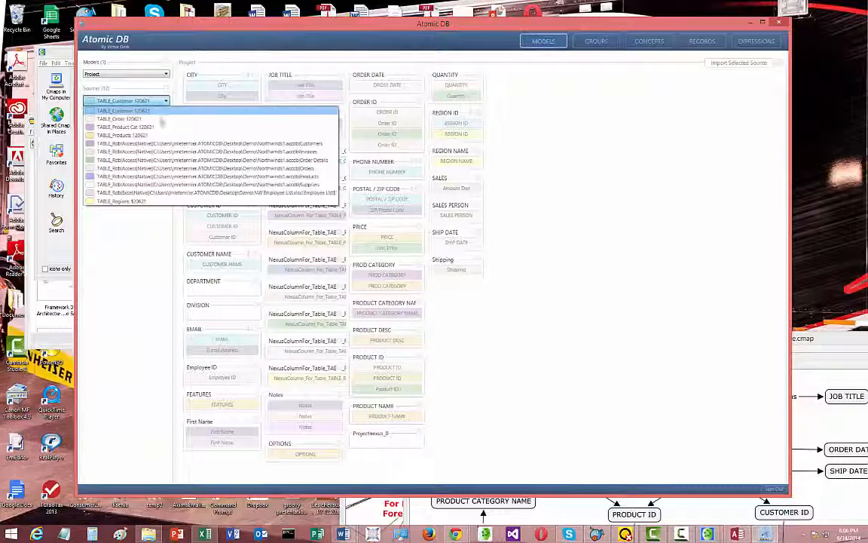
left_click(160, 119)
left_click(721, 63)
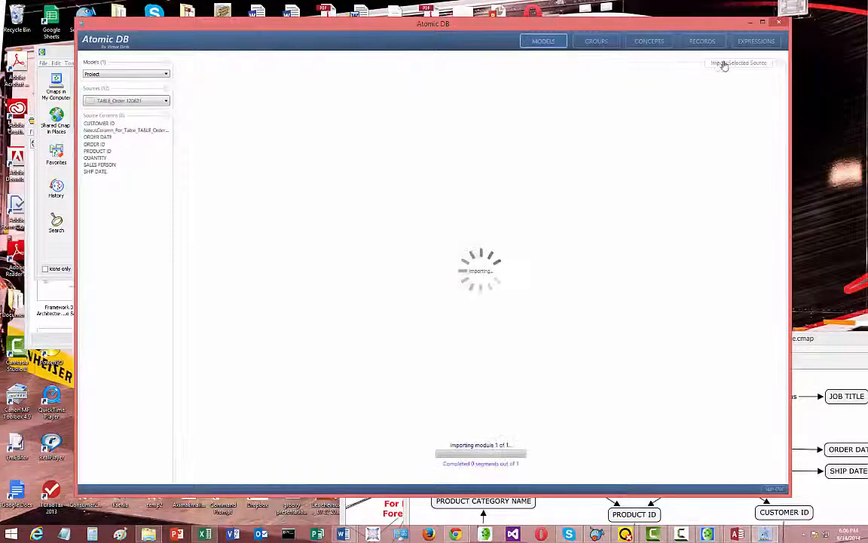
Import the TABLE_Product Cat 120621 and TABLE_Products 120621 sources into the Project model, one after the other
left_click(154, 101)
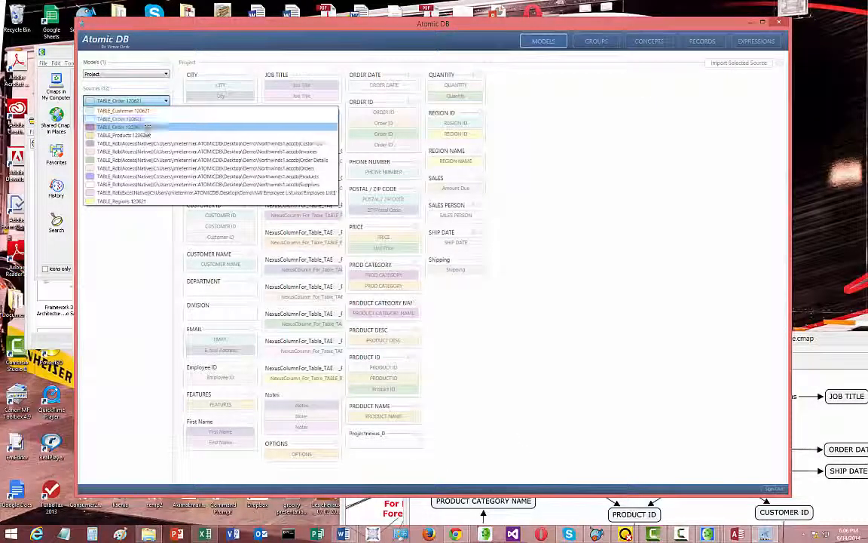
left_click(144, 124)
left_click(737, 65)
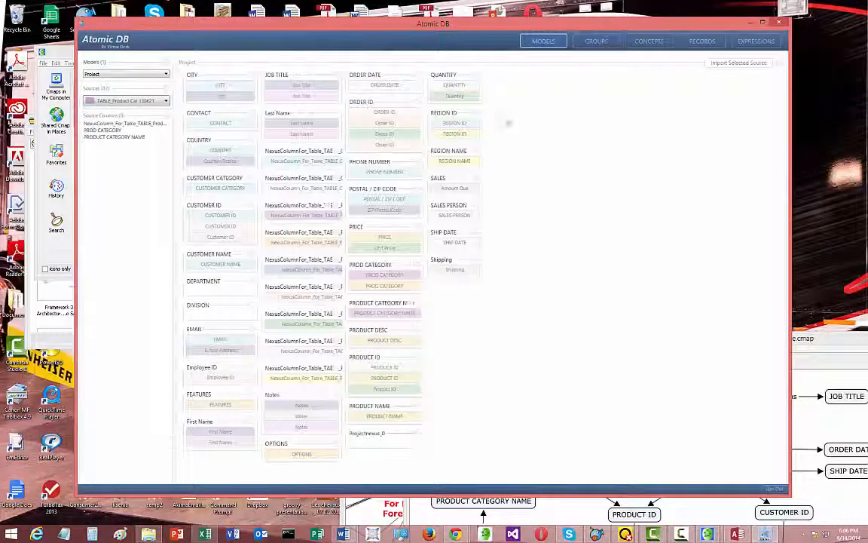
left_click(125, 101)
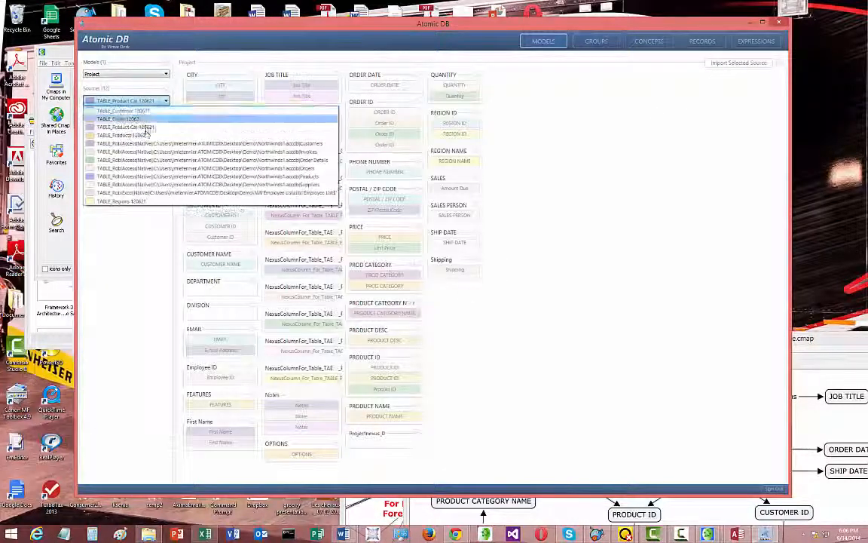
left_click(144, 135)
left_click(716, 63)
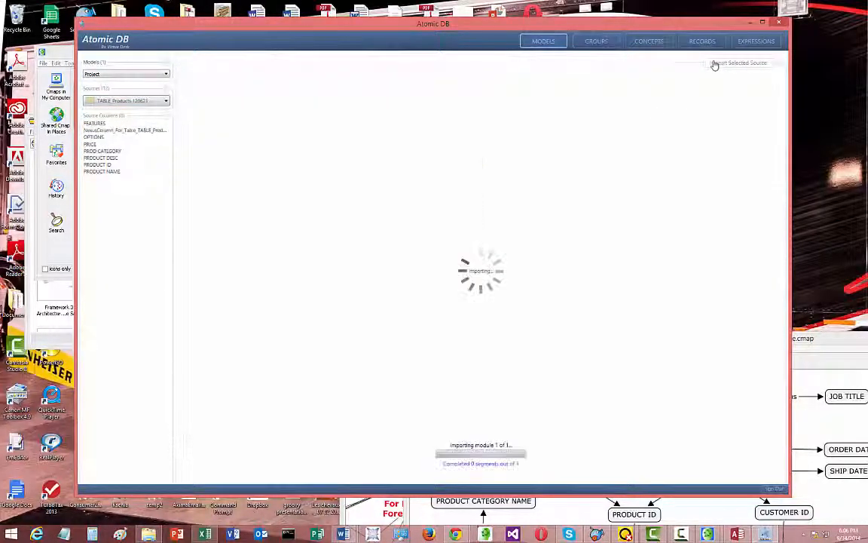
Import the Customers and Invoices sources of the Northwinds1 Access database into the Project model
left_click(137, 101)
left_click(151, 143)
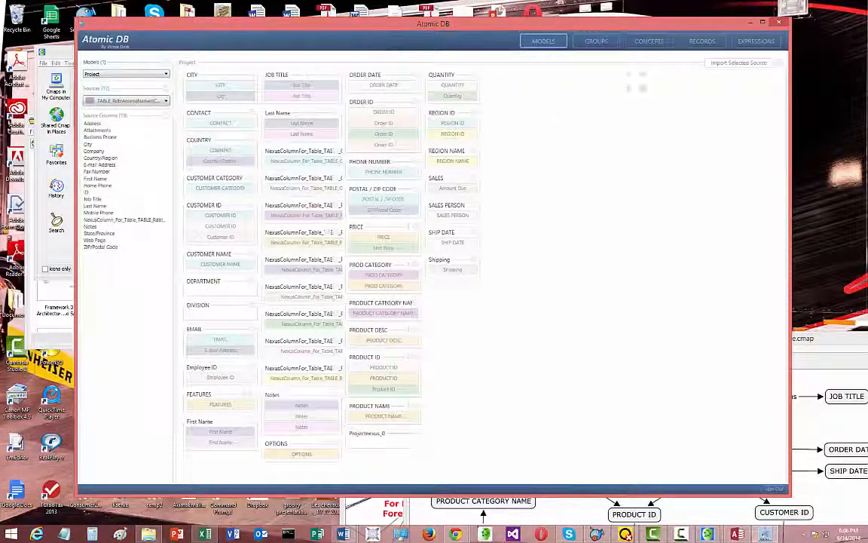
left_click(739, 63)
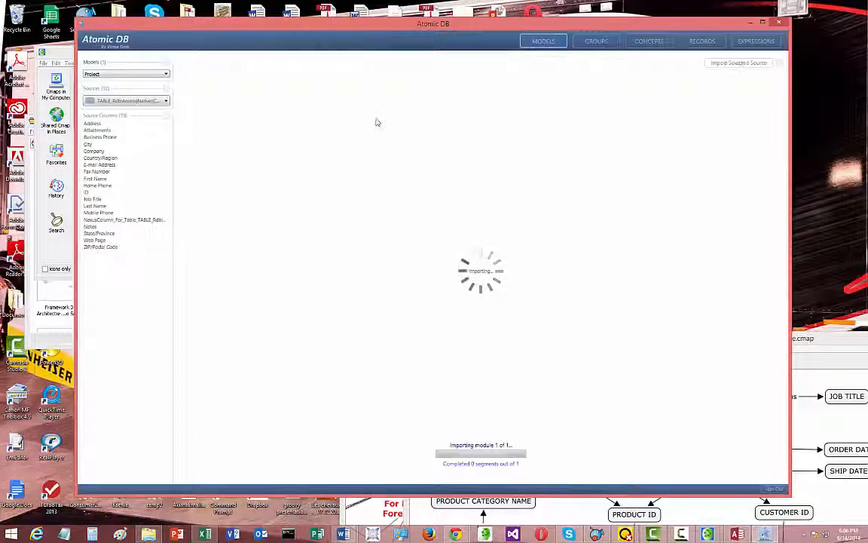
left_click(135, 102)
left_click(136, 162)
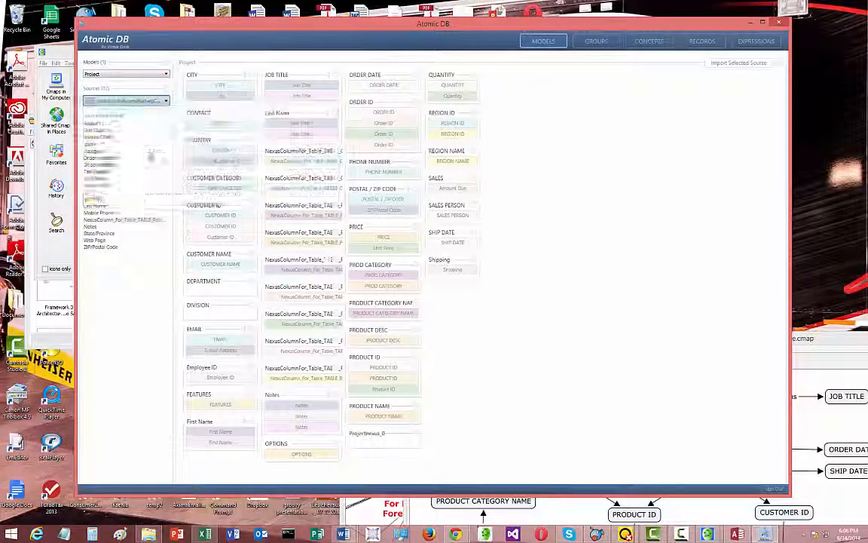
left_click(743, 64)
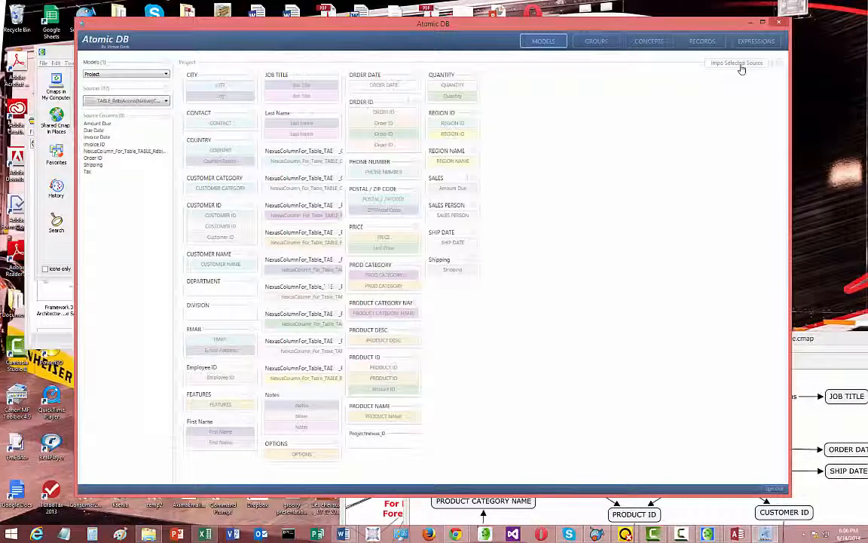
Import the Order Details and Orders sources of the Northwinds1 Access database into the Project model
left_click(130, 102)
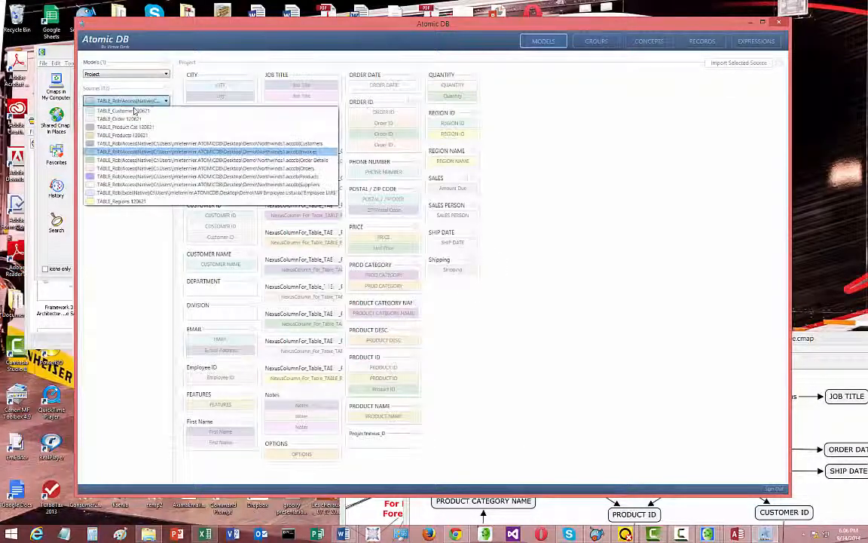
left_click(149, 162)
left_click(736, 64)
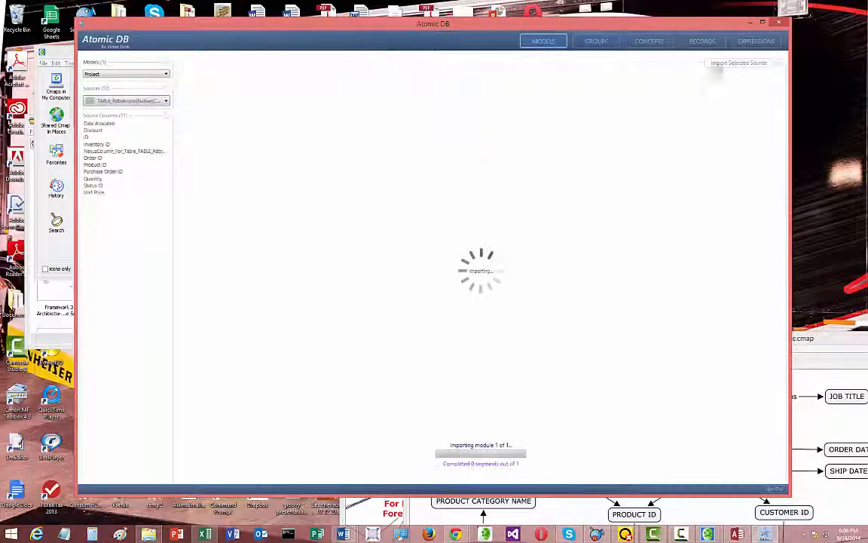
left_click(130, 101)
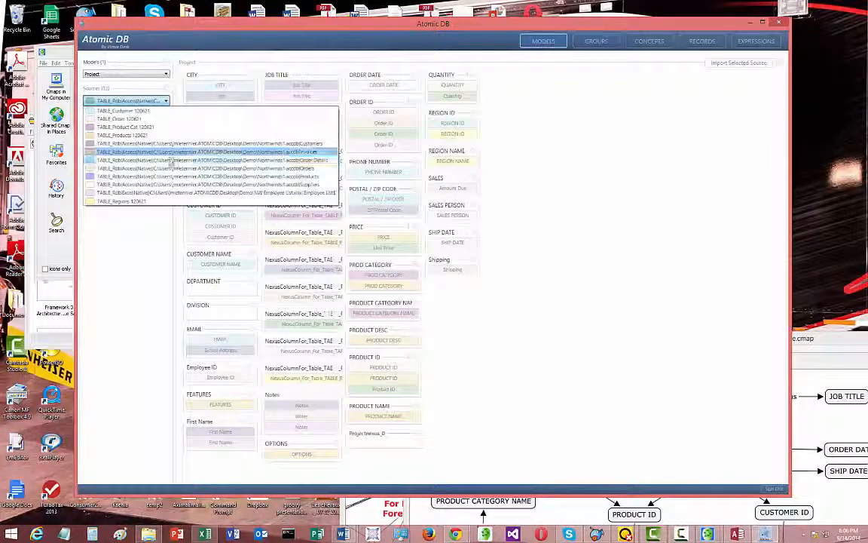
left_click(150, 169)
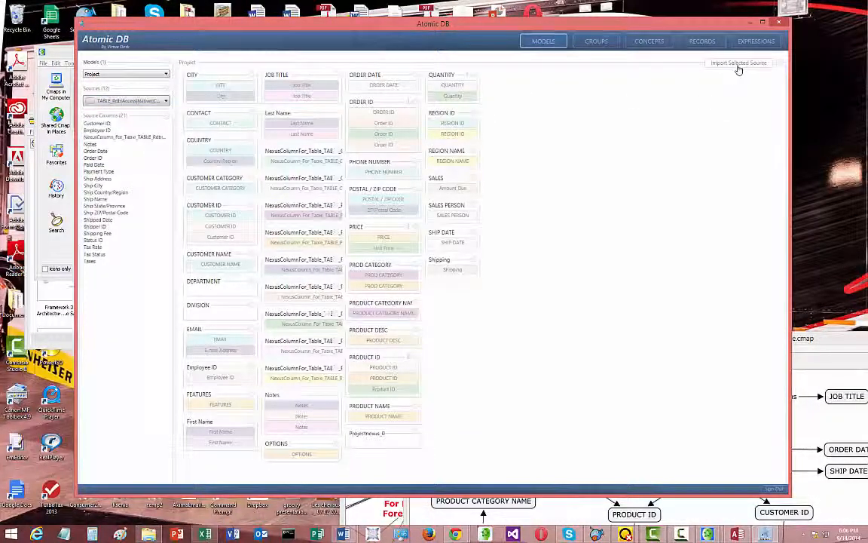
left_click(737, 63)
Import the Products and Suppliers sources of the Northwinds1 Access database into the Project model
left_click(151, 101)
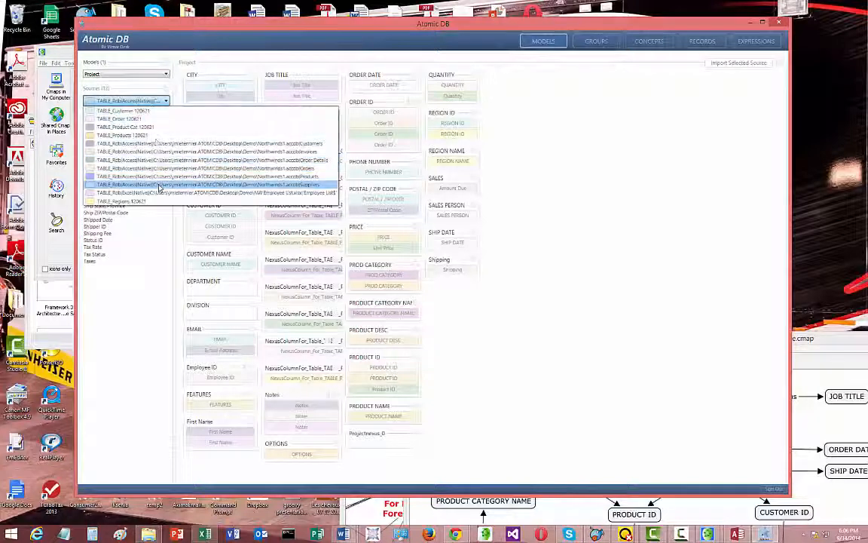
left_click(160, 184)
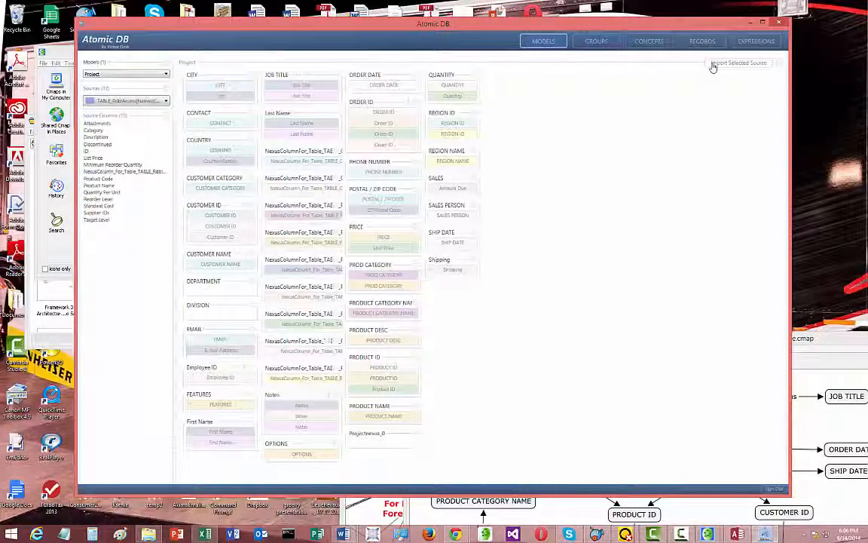
left_click(710, 65)
left_click(165, 101)
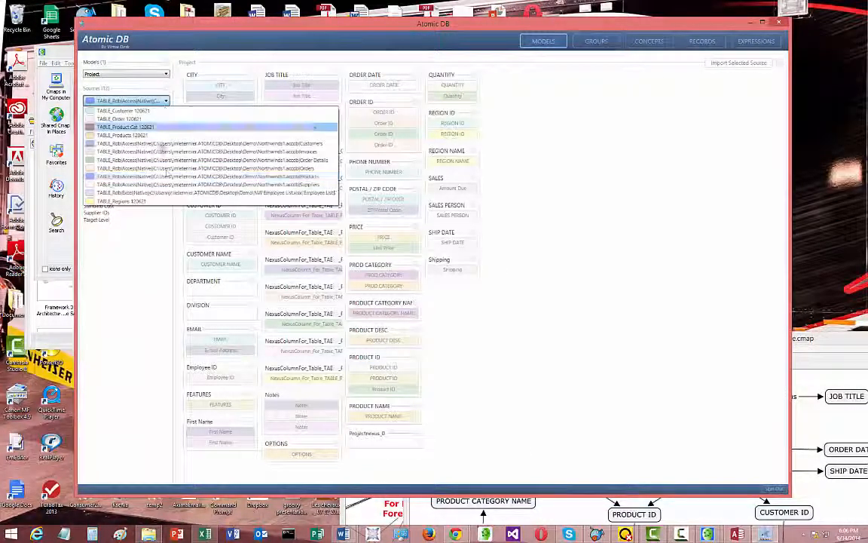
left_click(162, 185)
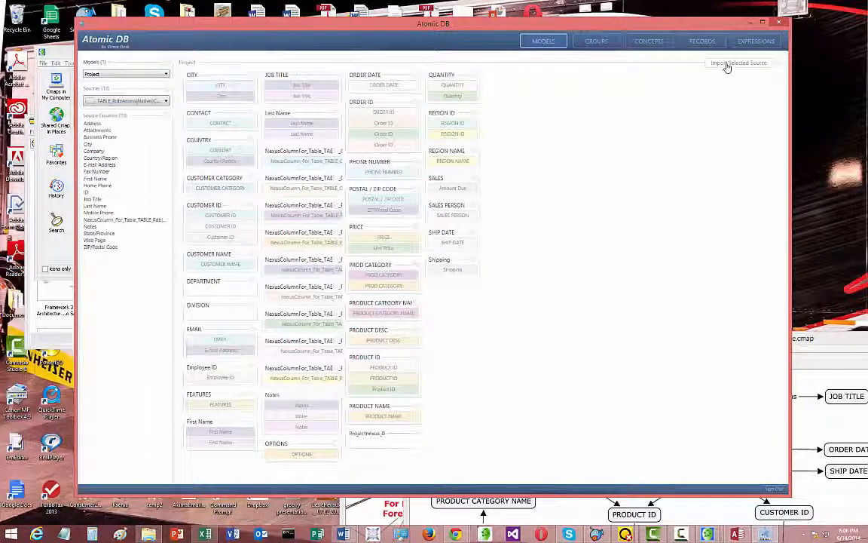
left_click(726, 65)
Import the Excel Employee List source and the TABLE_Regions 120621 source into the Project model
left_click(143, 100)
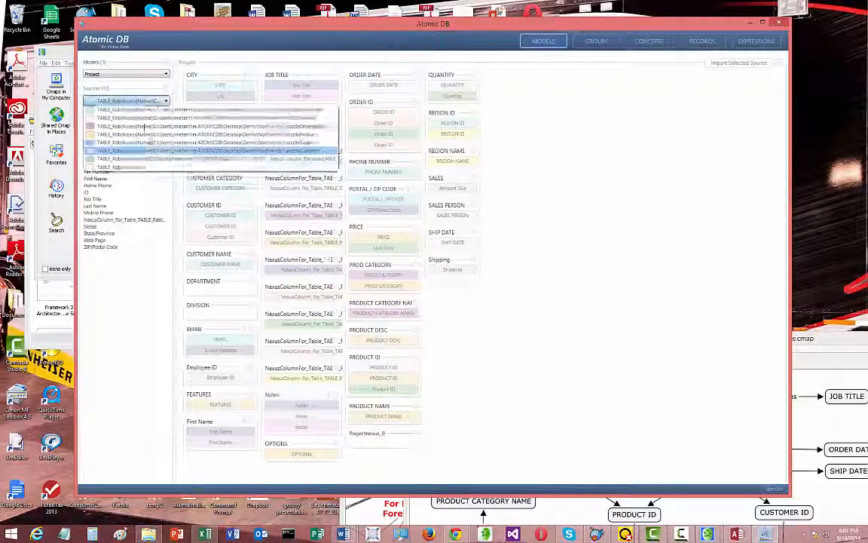
left_click(196, 185)
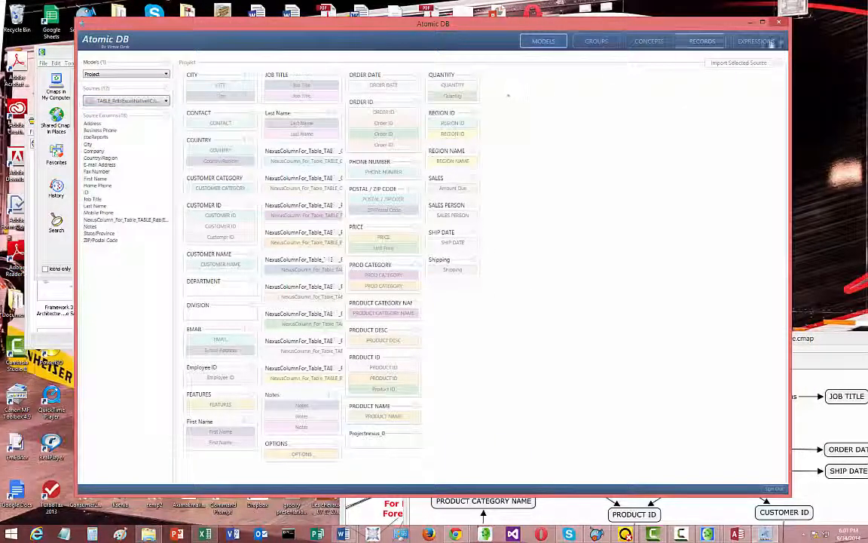
left_click(742, 65)
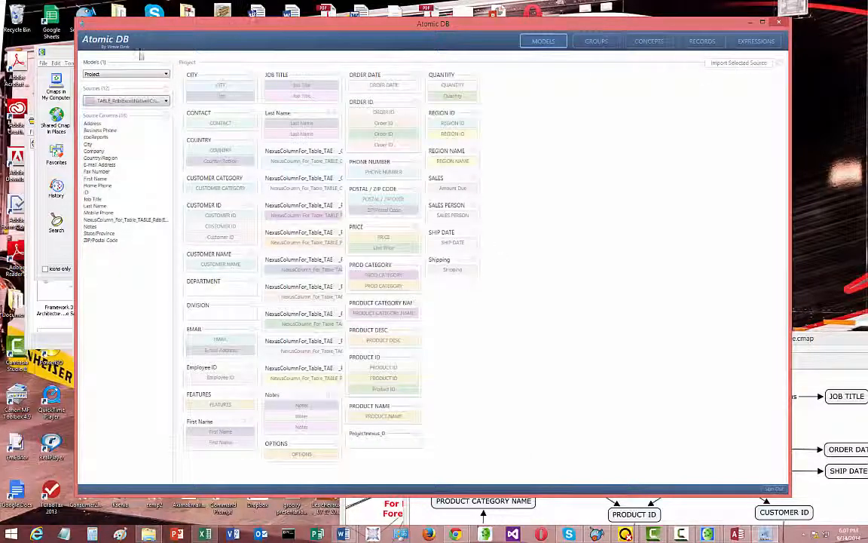
left_click(127, 100)
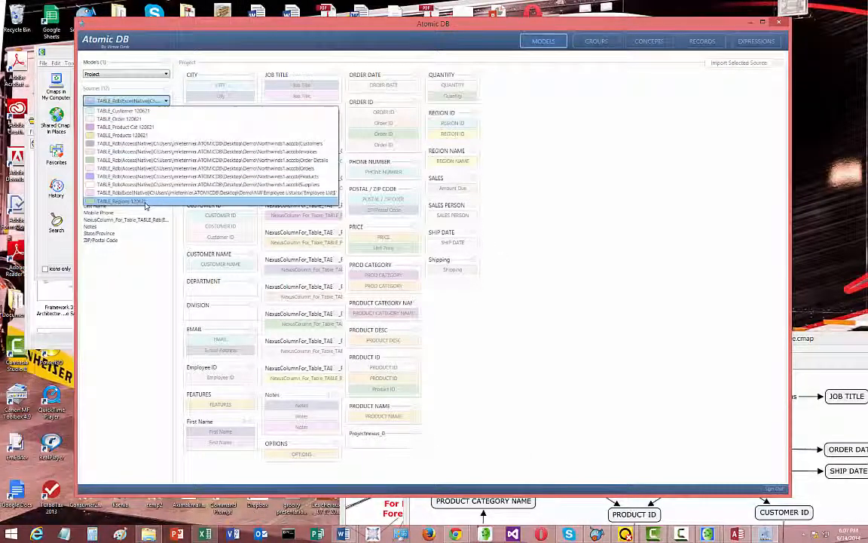
left_click(145, 202)
left_click(724, 65)
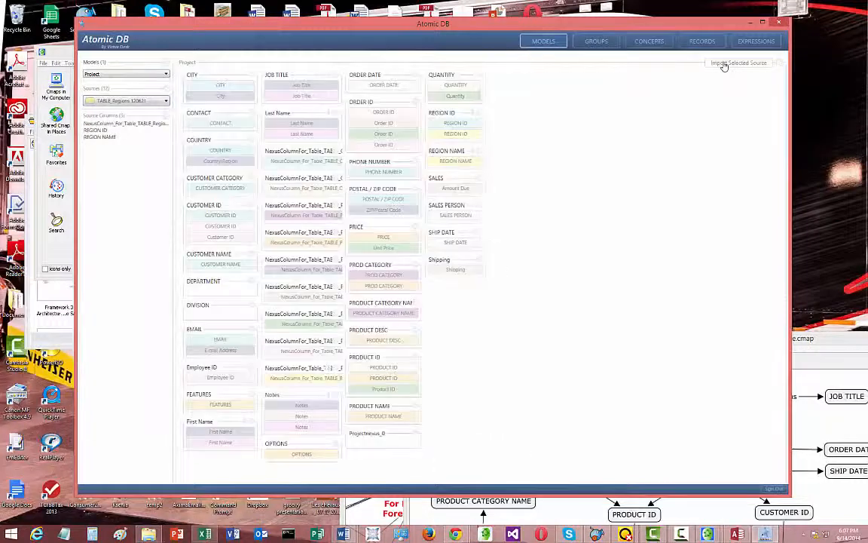
Examine the bridges from the Regions 120621 and Northwinds1 Customers groups to their adjacent groups, including Products and Customer 120621
left_click(596, 41)
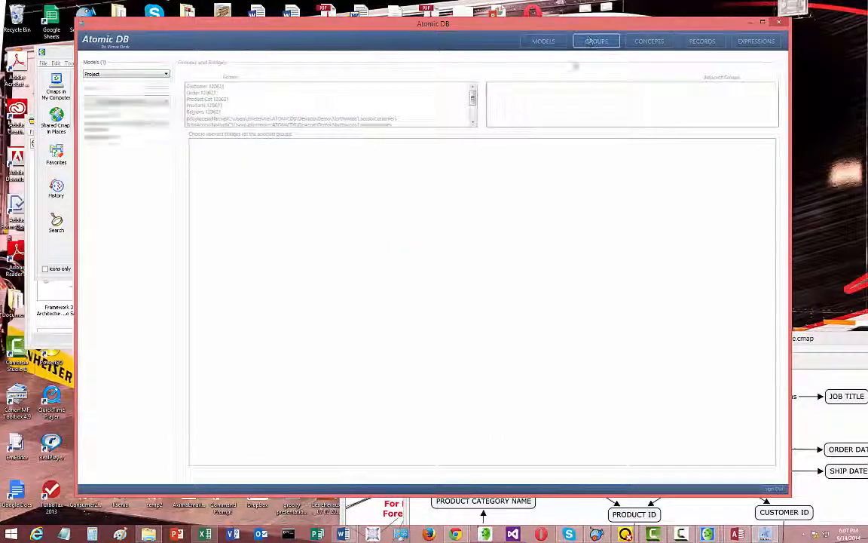
left_click(213, 113)
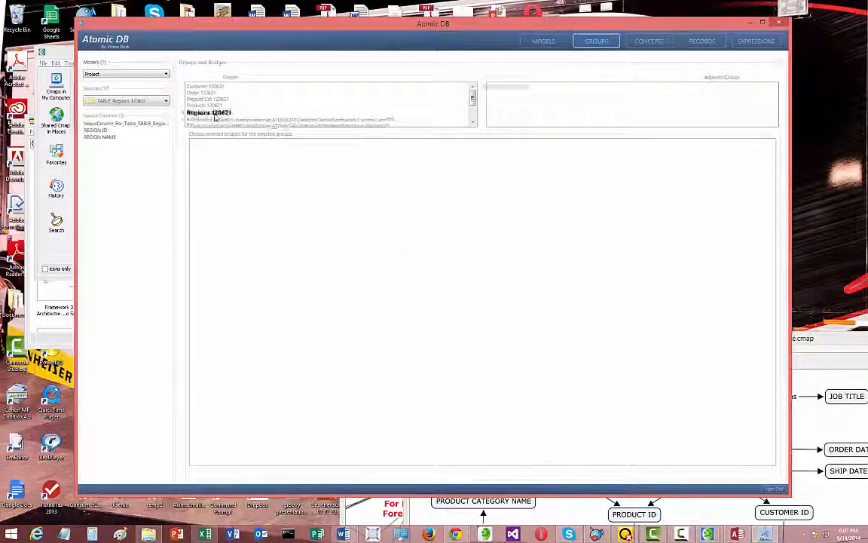
left_click(498, 89)
left_click(502, 107)
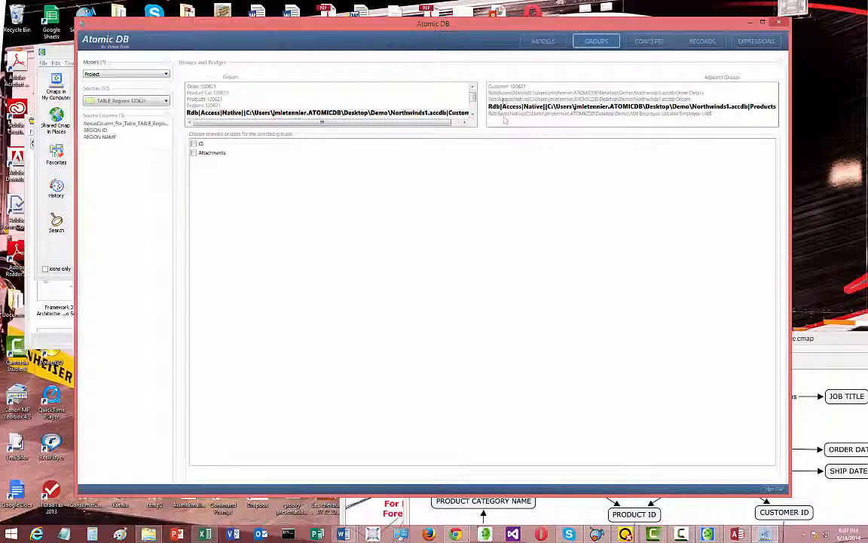
left_click(504, 99)
left_click(505, 94)
left_click(507, 88)
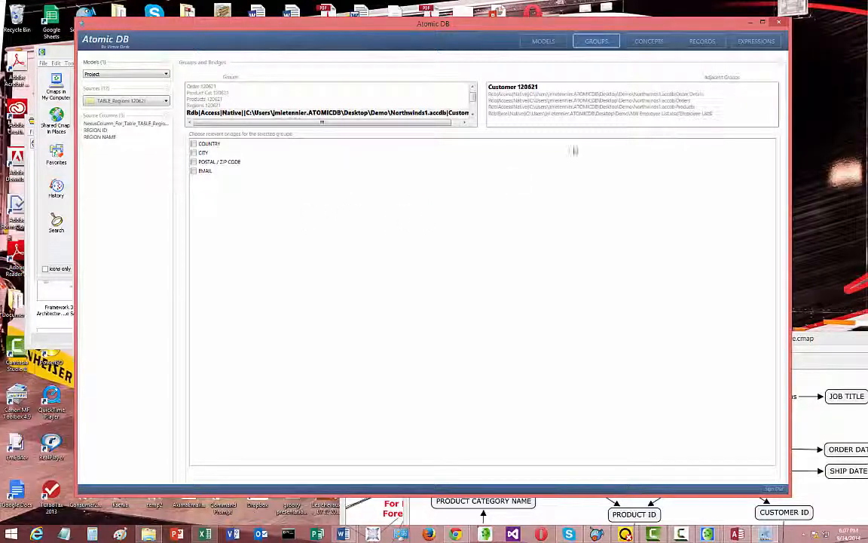
Open all populated concepts in the Concept Explorer and enlarge the window to the full screen height
left_click(656, 45)
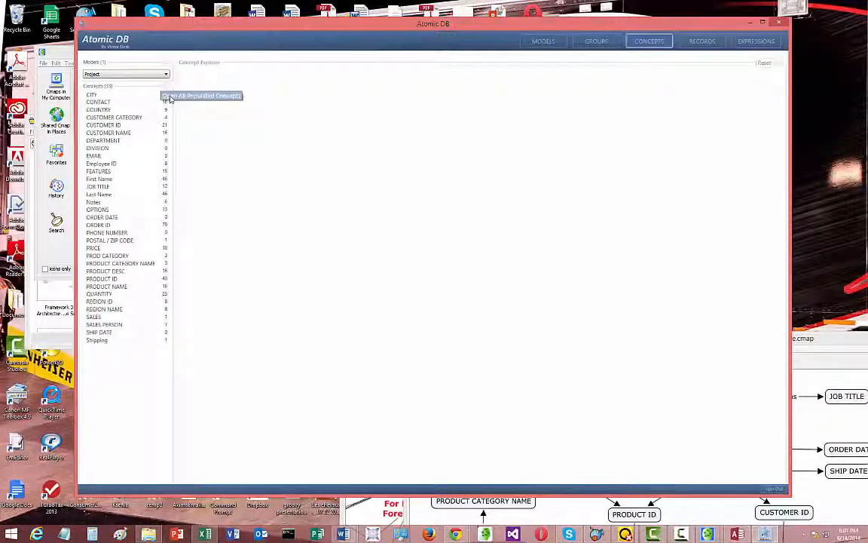
left_click(171, 98)
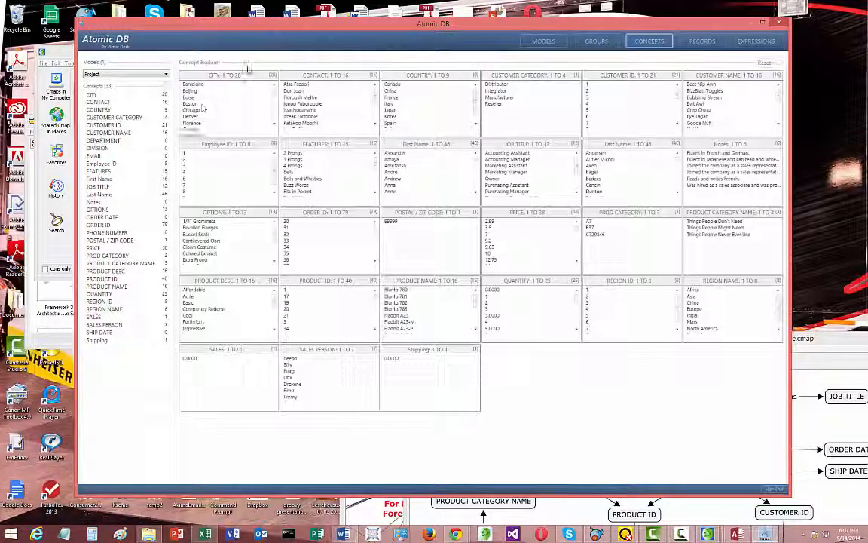
double_click(277, 21)
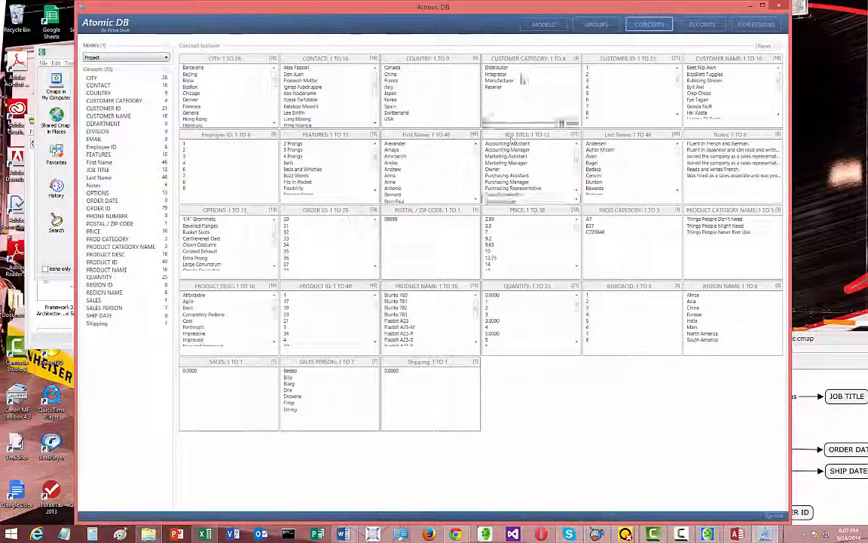
Keep the full COUNTRY list fixed and filter the concepts by Canada, France and Japan in turn, extending the last selection to Italy
left_click(416, 68)
left_click(476, 58)
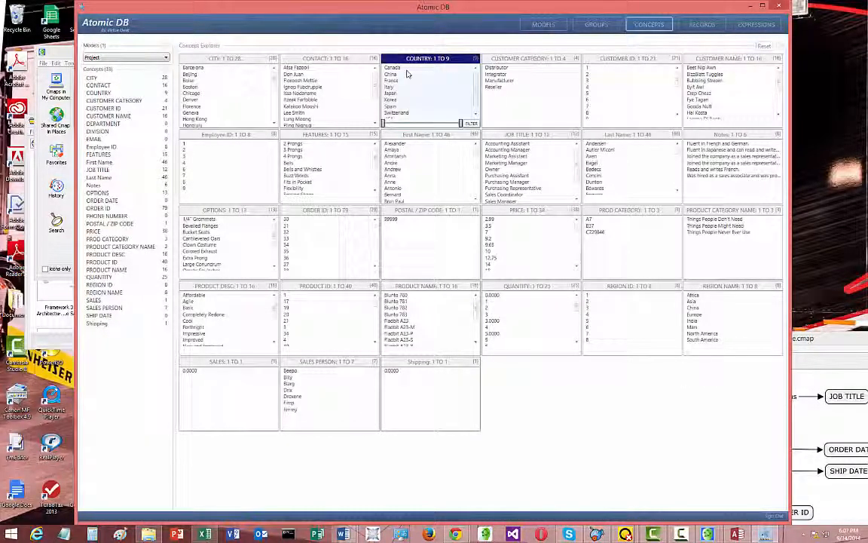
left_click(406, 69)
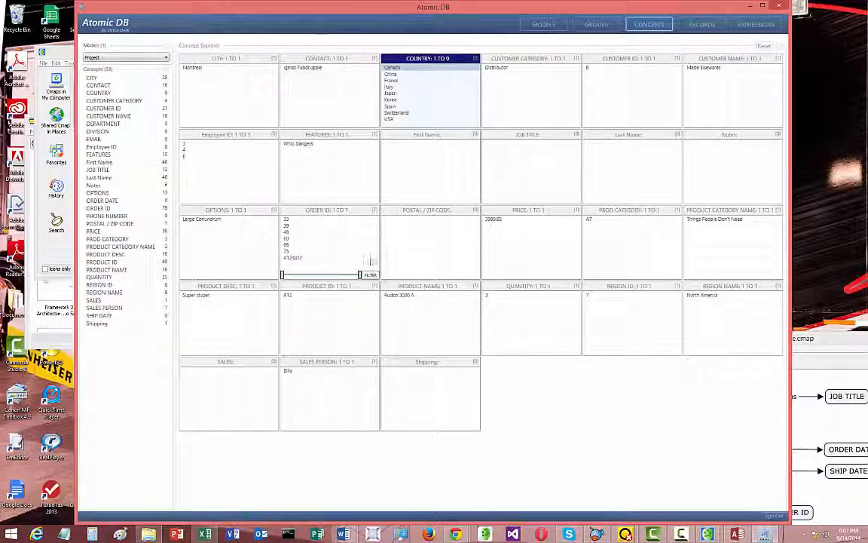
left_click(391, 80)
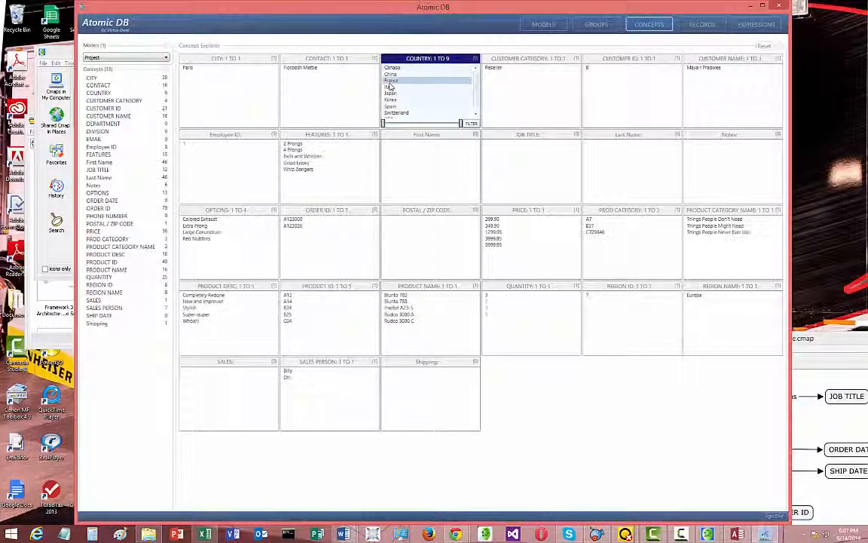
left_click(390, 93)
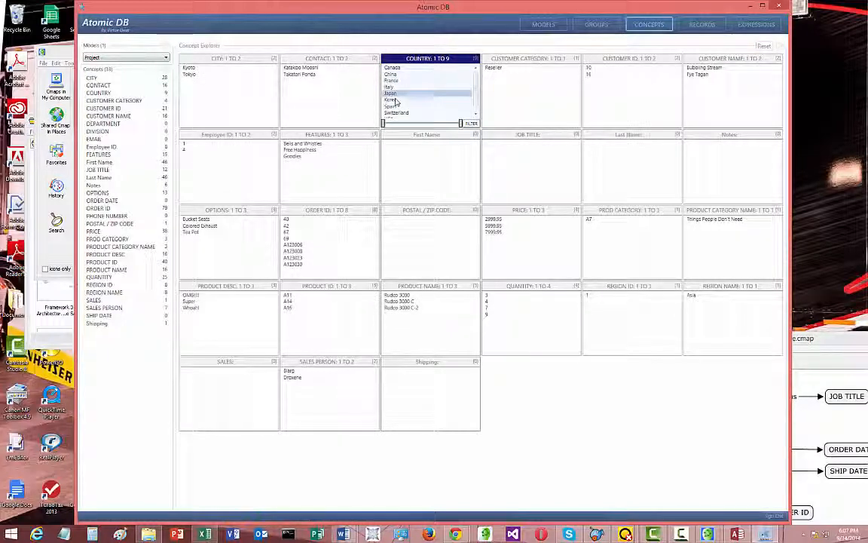
key("shift+Up")
key("shift+Up")
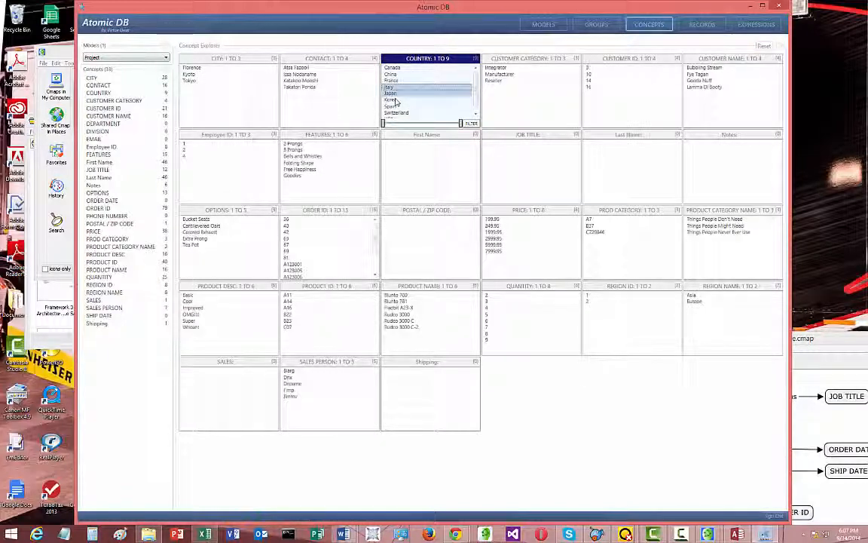
key("shift+Up")
key("shift+Up")
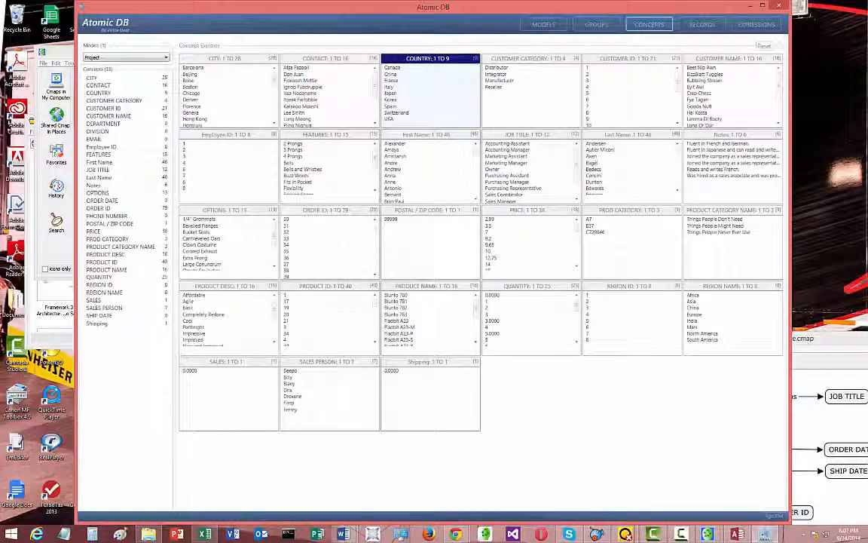
Filter all concepts by the fourth customer in the CUSTOMER NAME list
left_click(706, 86)
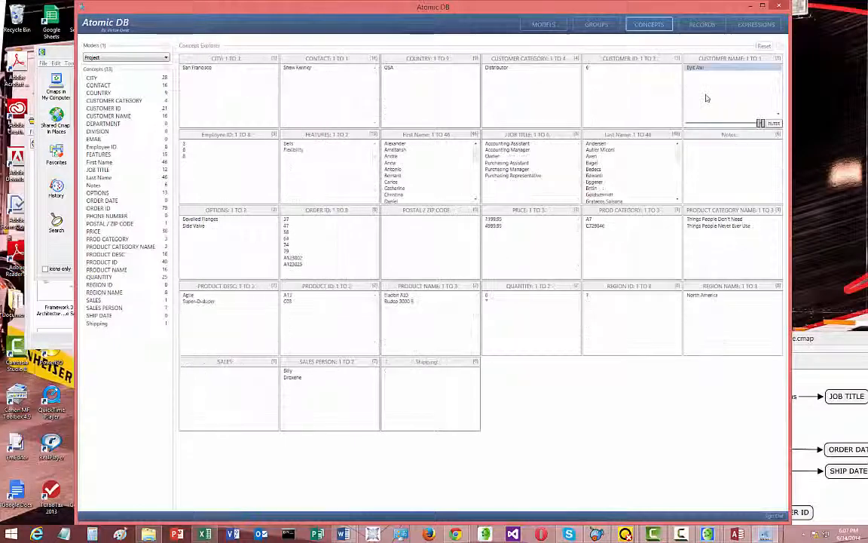
Narrow the customer's data to the Purchasing Assistant job title and order A123025, and reset all concept filters
left_click(499, 163)
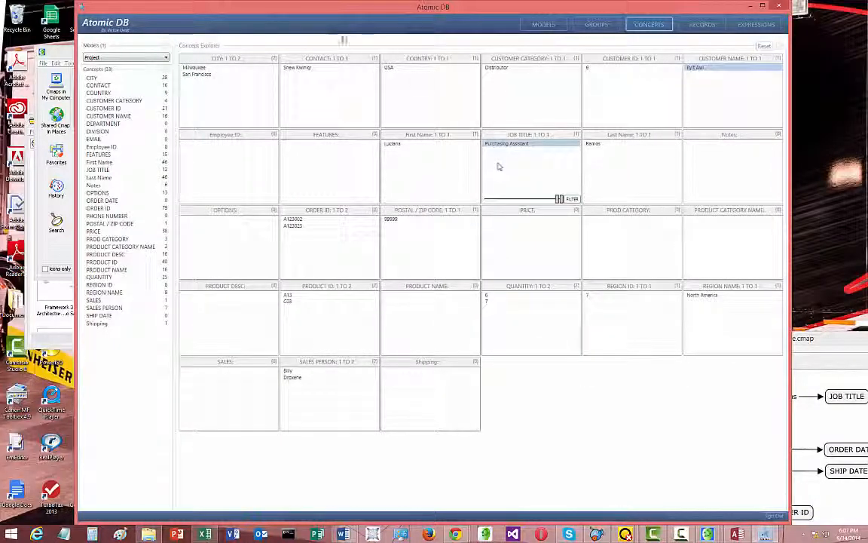
left_click(301, 226)
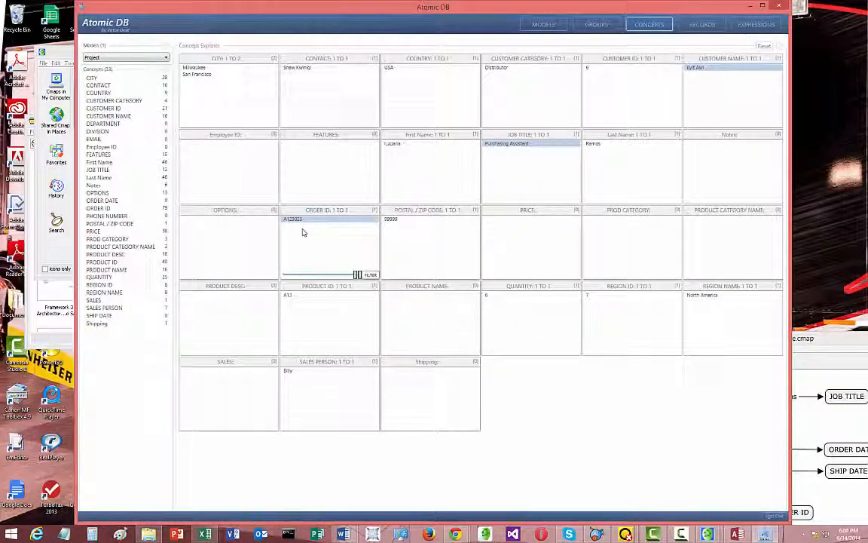
left_click(764, 46)
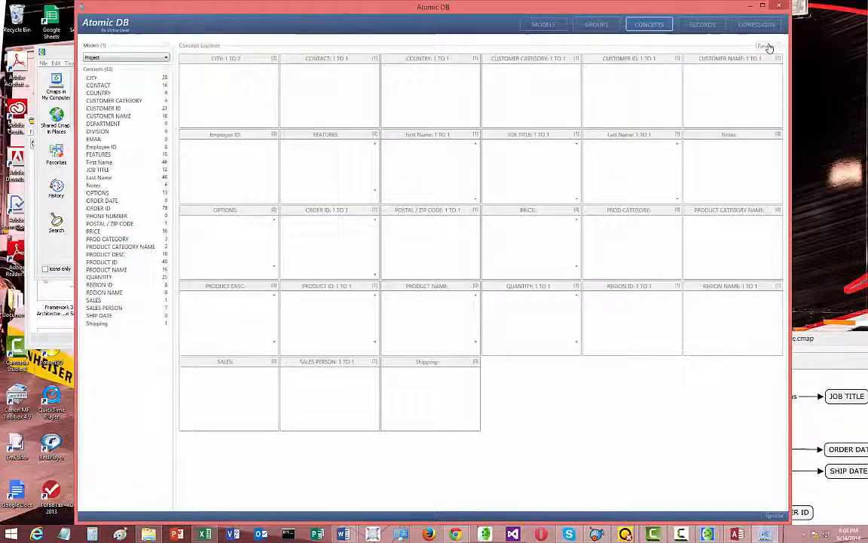
Keep the full CUSTOMER NAME and COUNTRY lists fixed, and combine Canada with the second and fourth customer names
left_click(716, 60)
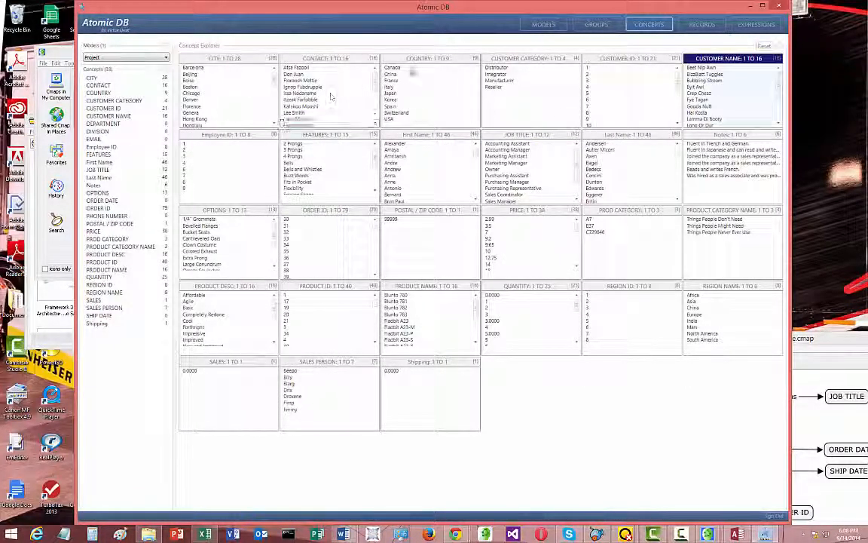
left_click(427, 70)
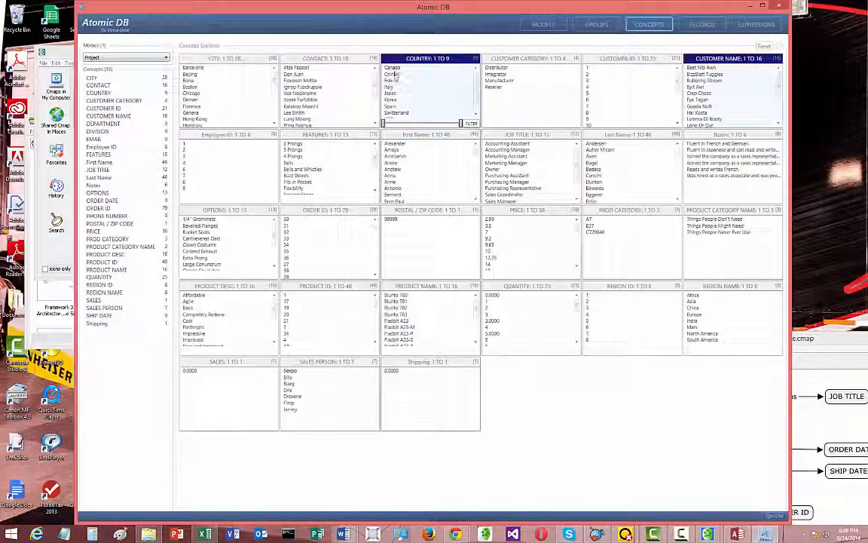
left_click(706, 75)
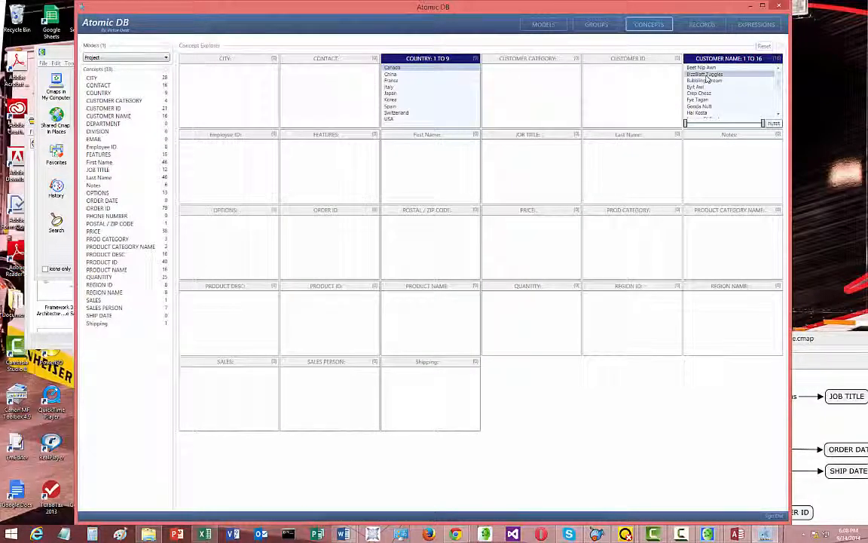
left_click(709, 87)
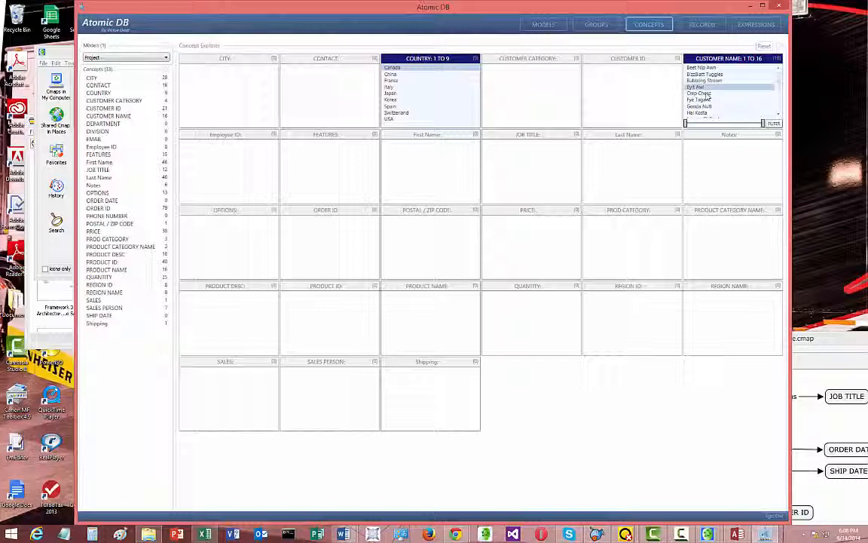
Step down through the remaining customer names combined with Canada, and filter the reset concepts by product name Fladbit A23-S
key("Down")
key("Down")
key("Down")
key("Down")
key("Down")
key("Down")
key("Down")
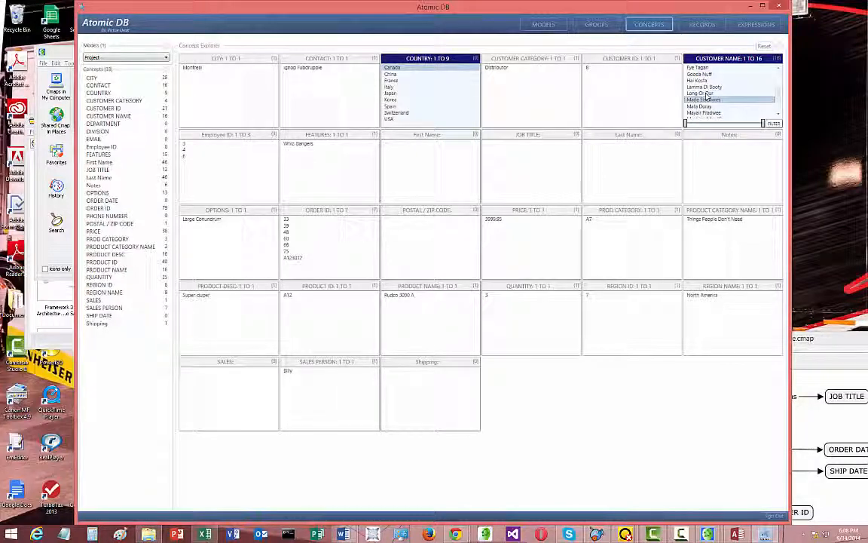
key("Down")
key("Down")
key("Down")
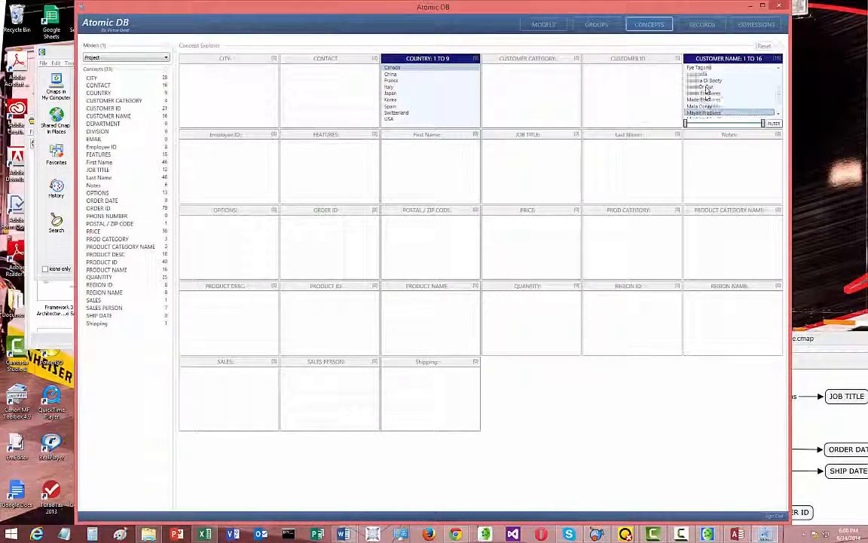
key("Down")
key("Down")
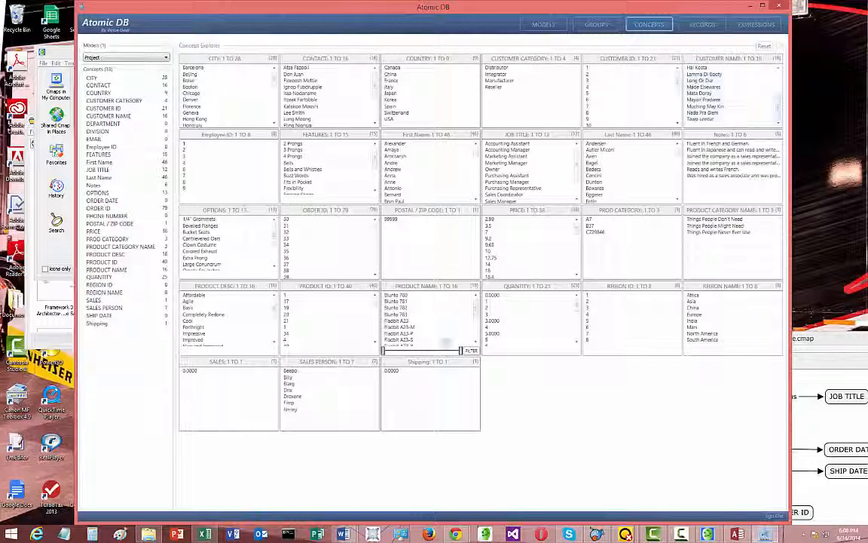
left_click(405, 342)
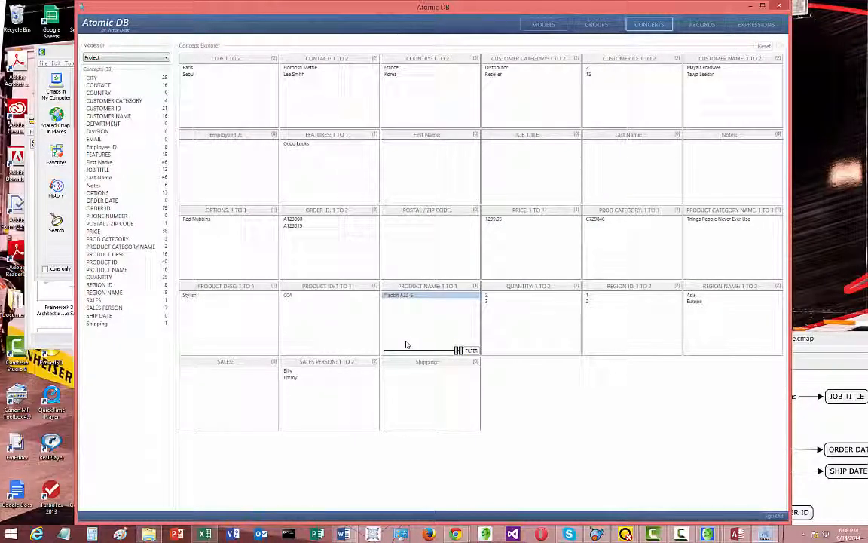
List the records of the Project model with COUNTRY as the row concept and China as its value
left_click(695, 28)
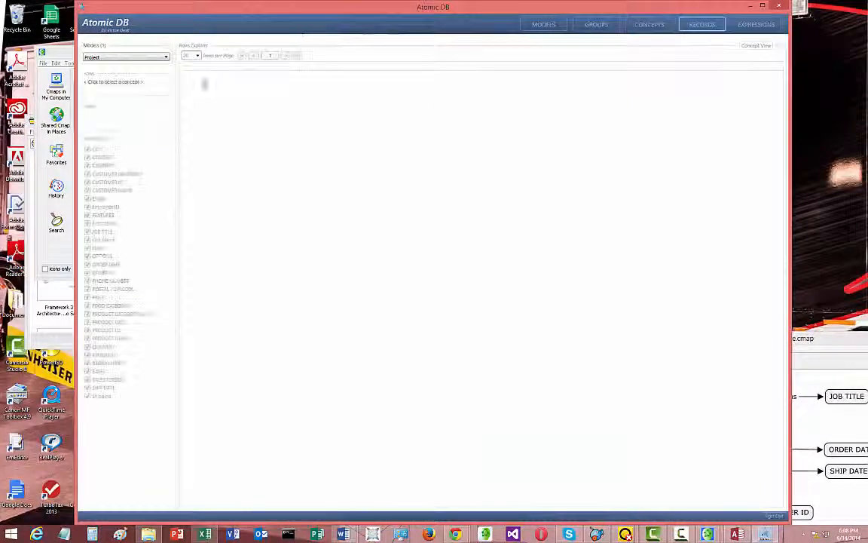
left_click(120, 81)
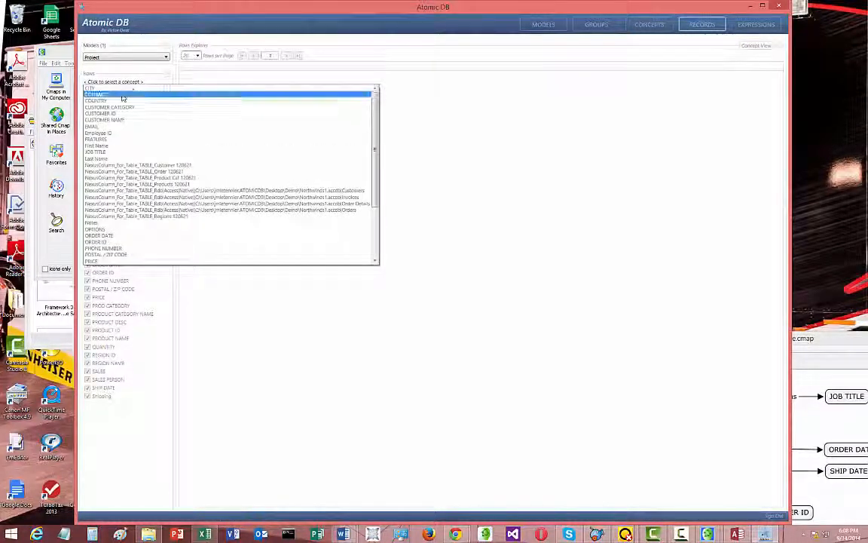
left_click(120, 94)
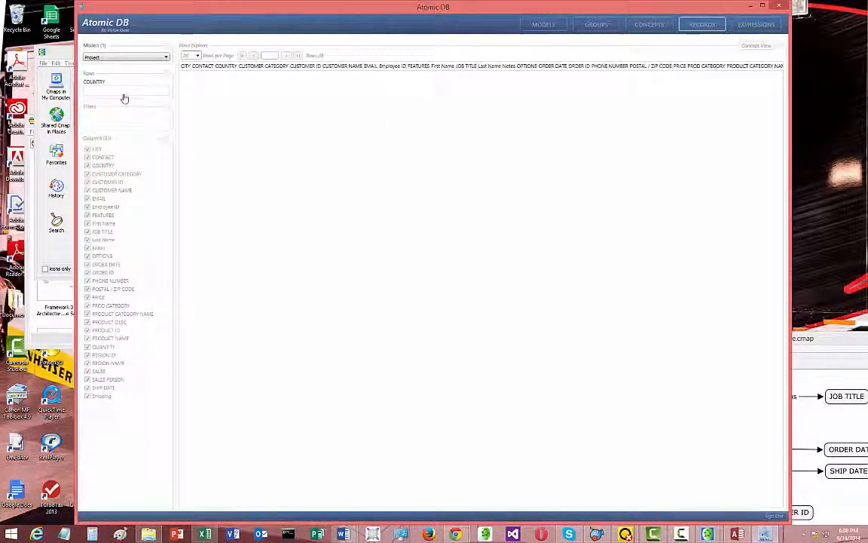
left_click(124, 96)
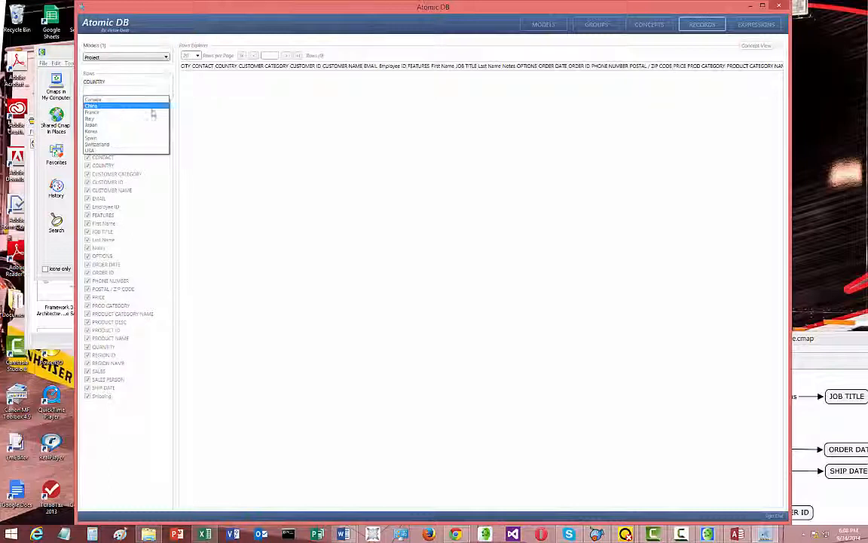
left_click(153, 109)
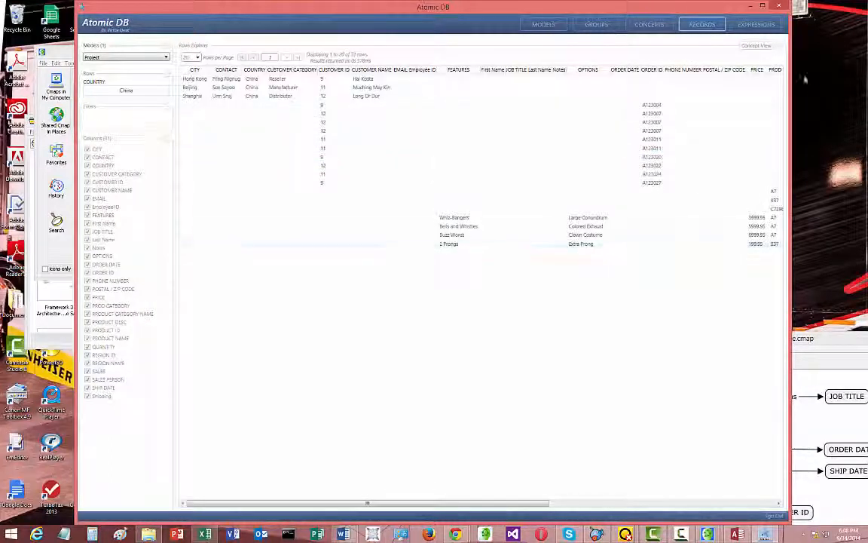
right_click(777, 53)
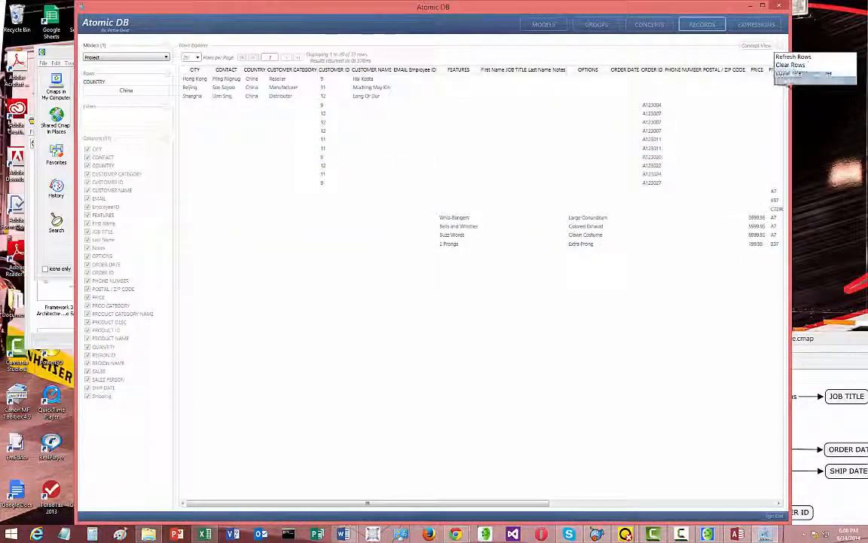
left_click(787, 81)
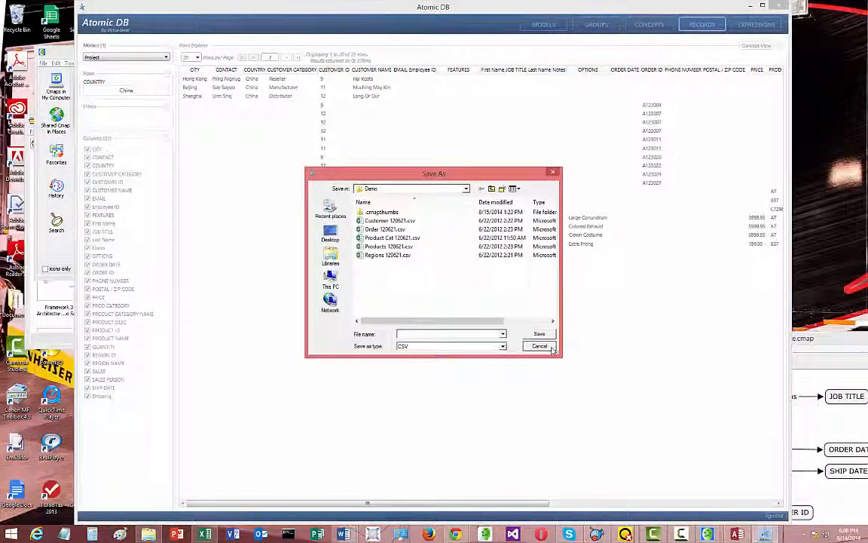
left_click(539, 345)
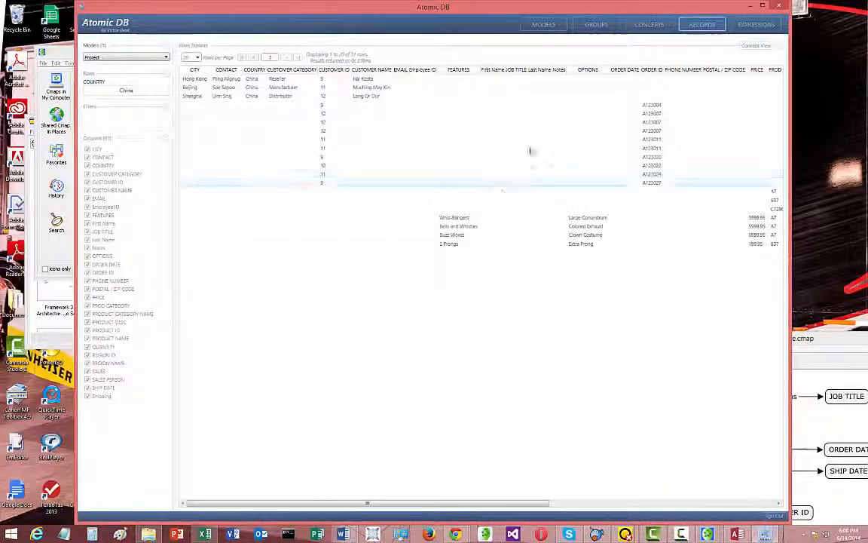
Return to the Concept Explorer, filter the concepts by the product description Whoah!, and reset the filter
left_click(648, 25)
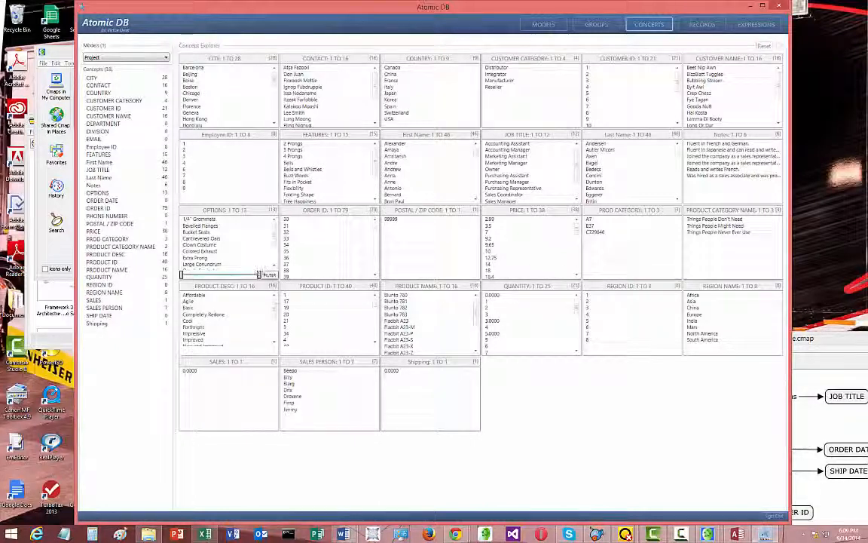
scroll(193, 320, "down", 3)
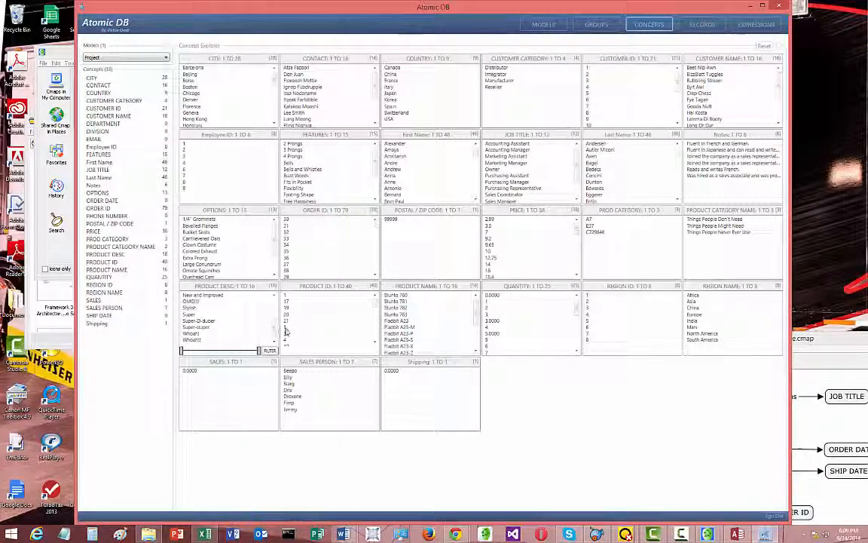
double_click(320, 6)
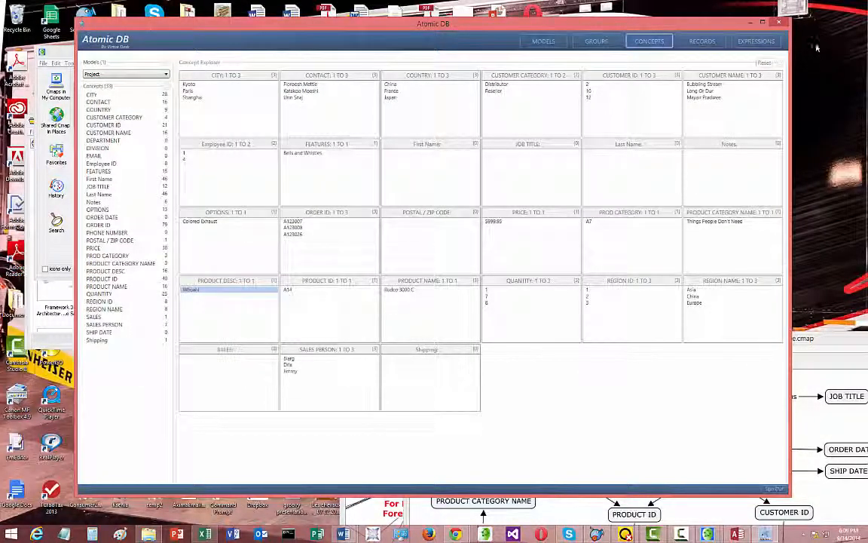
left_click(763, 65)
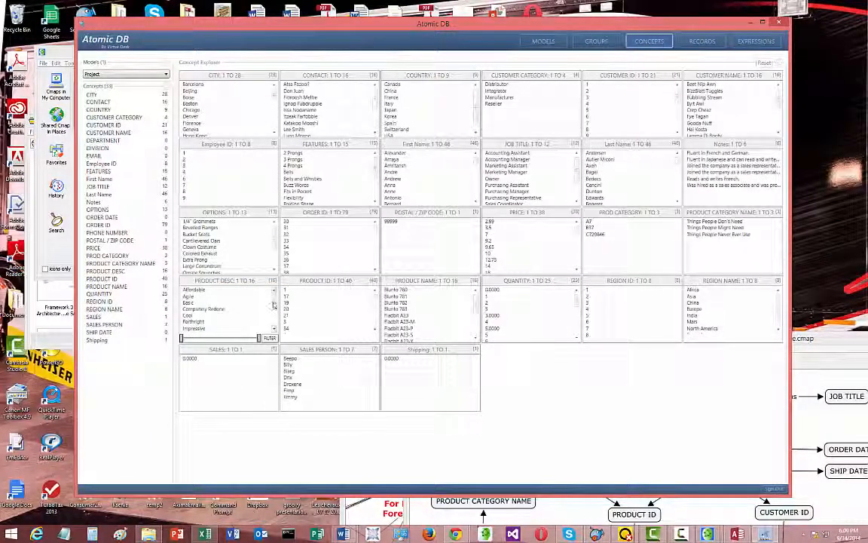
Rename the product description Whoah!! to Whoah!, merge it with the existing item, and filter the concepts by the merged item
scroll(226, 309, "down", 3)
left_click(193, 329)
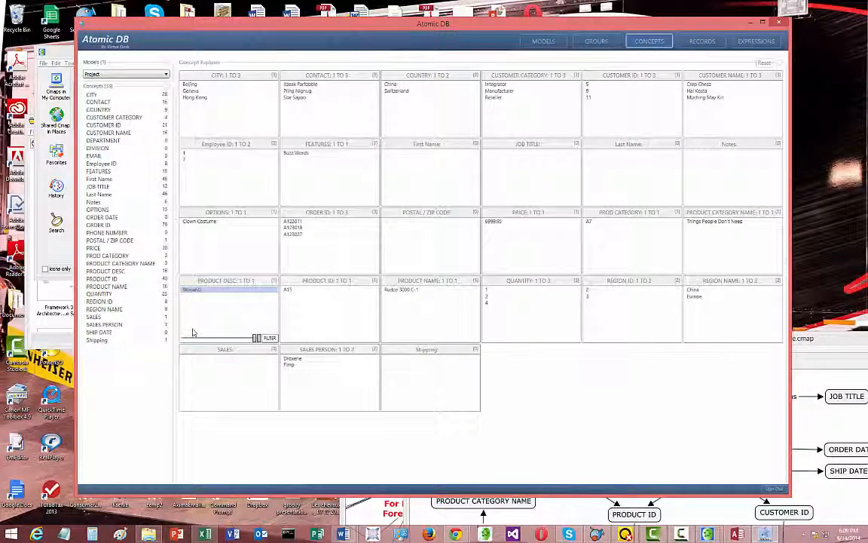
right_click(232, 293)
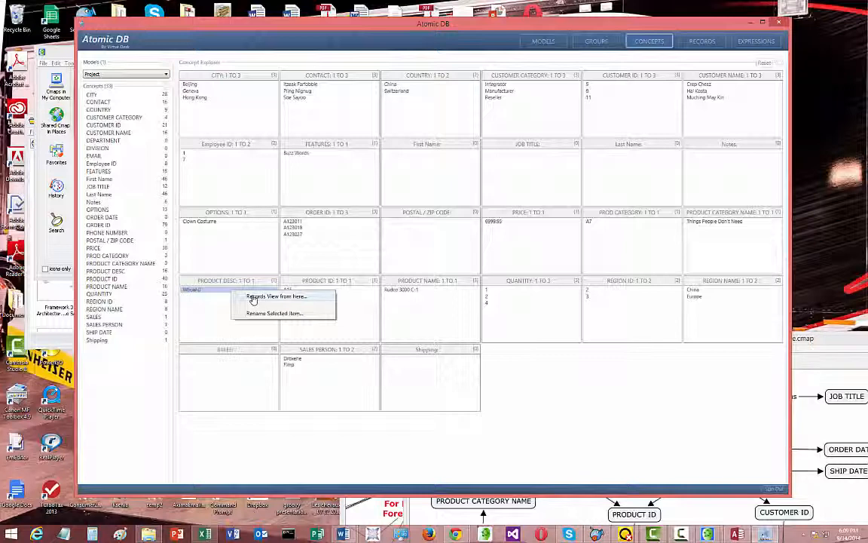
left_click(263, 317)
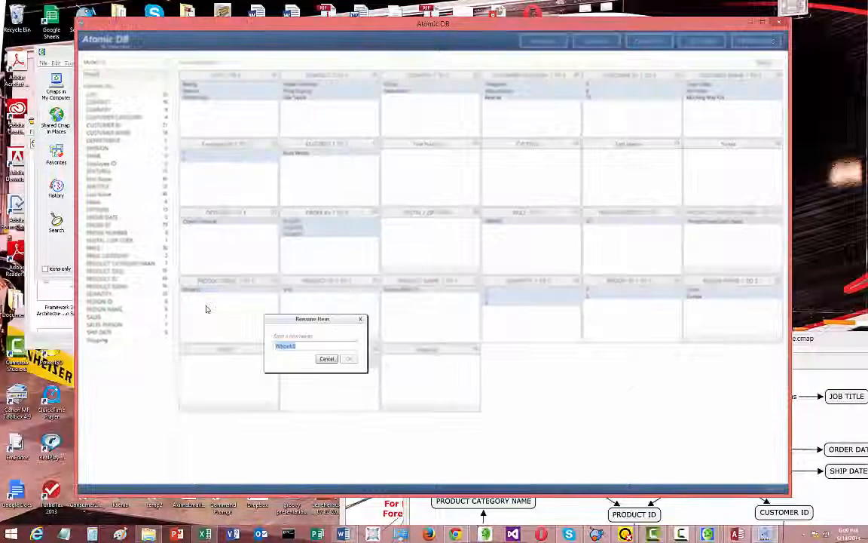
left_click(303, 346)
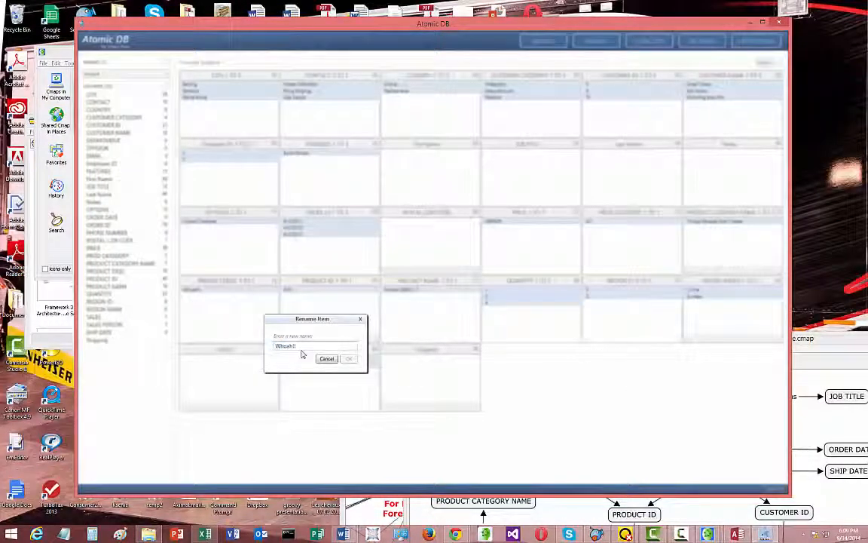
key("BackSpace")
left_click(349, 359)
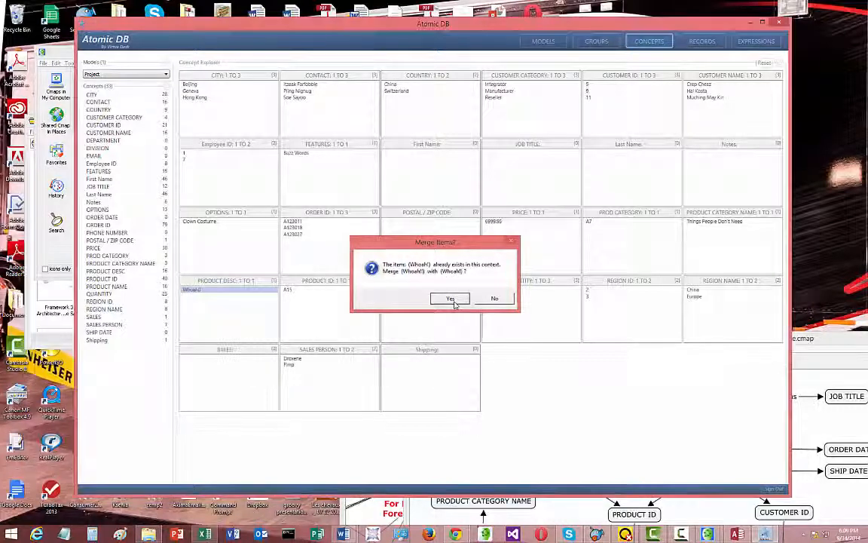
left_click(450, 299)
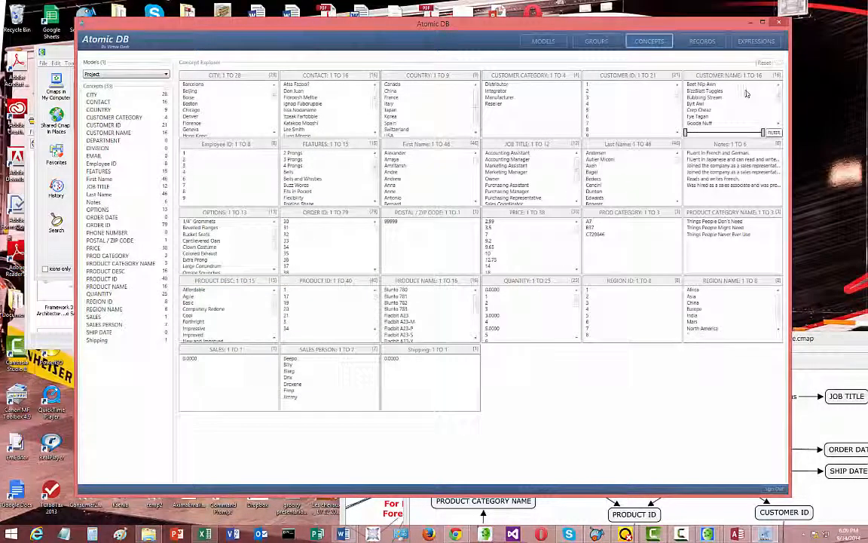
left_click_drag(274, 315, 276, 332)
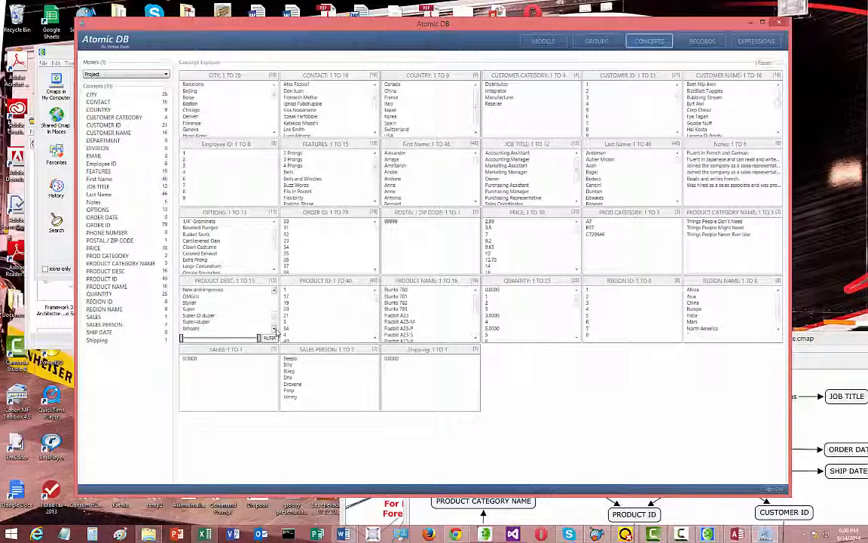
left_click(193, 329)
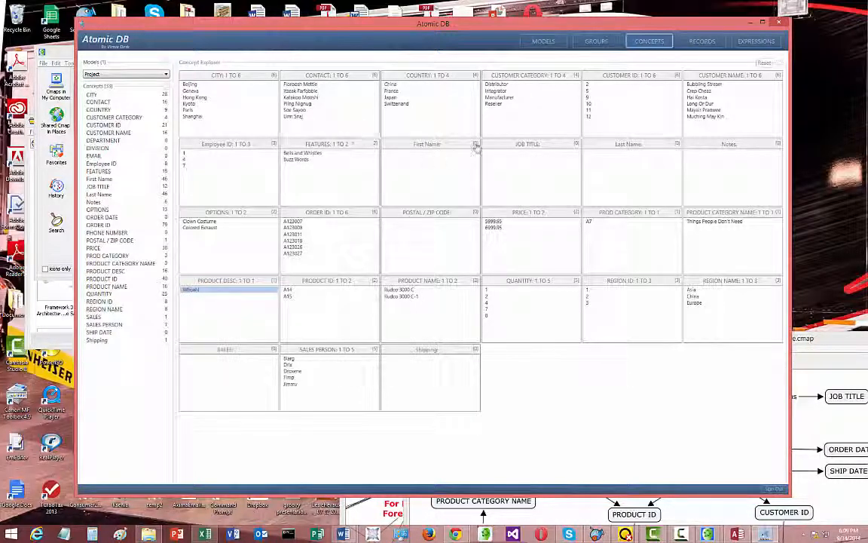
Create a new expression from the PRICE concept and name it Avg Price
left_click(739, 43)
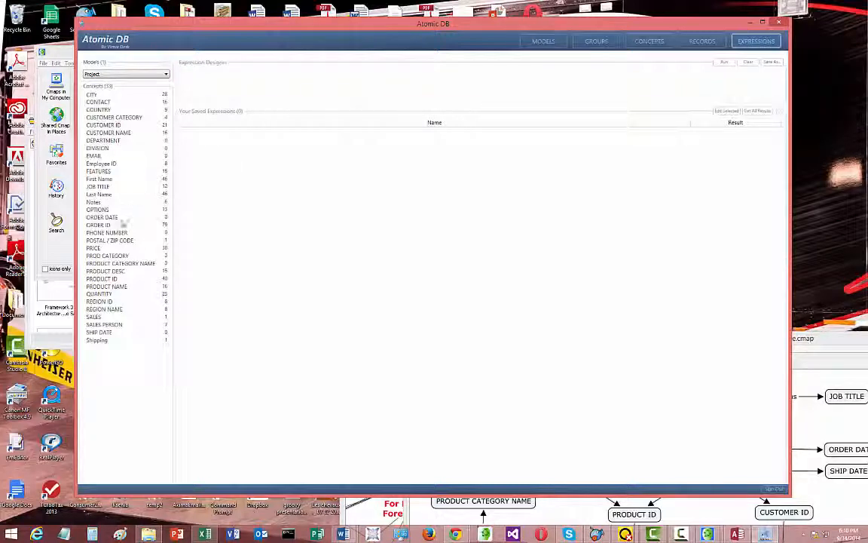
left_click(96, 249)
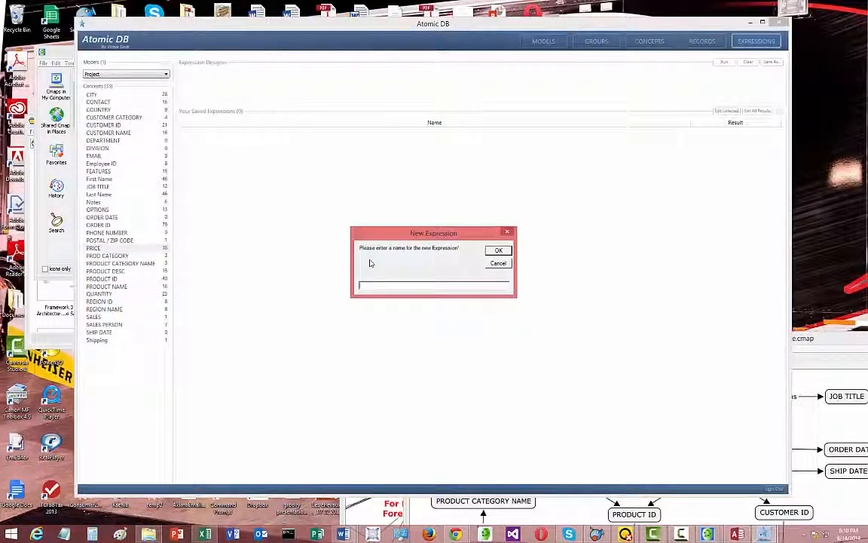
type("Avg Pri")
key("BackSpace")
key("BackSpace")
key("BackSpace")
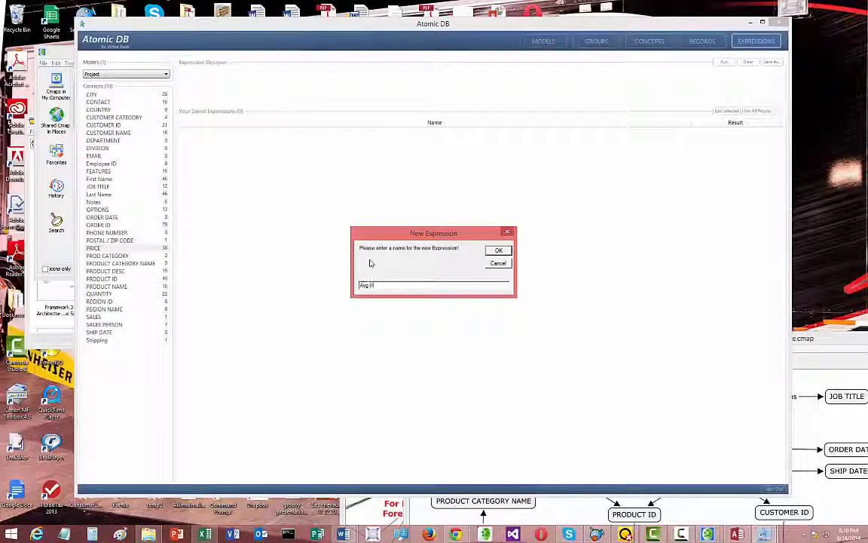
type("Price")
left_click(498, 250)
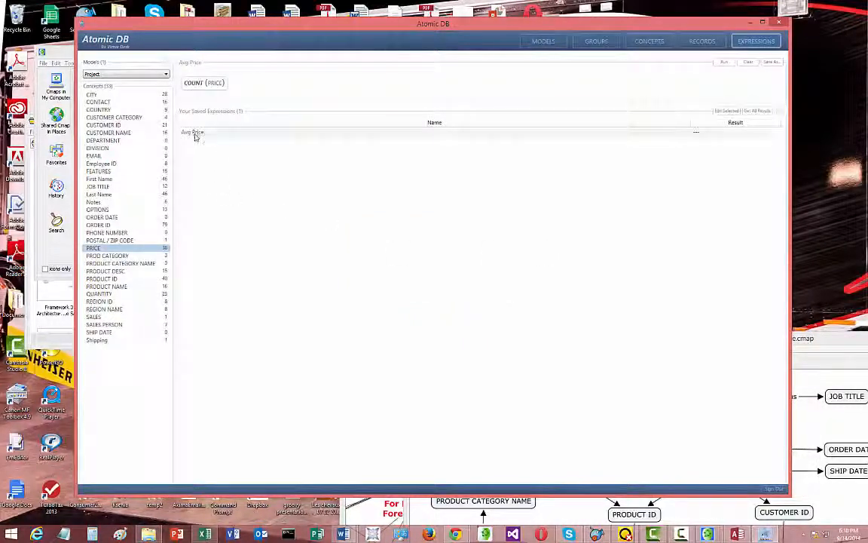
Change the PRICE aggregate in the Avg Price expression to SUM and run the expression
left_click(195, 133)
left_click(194, 83)
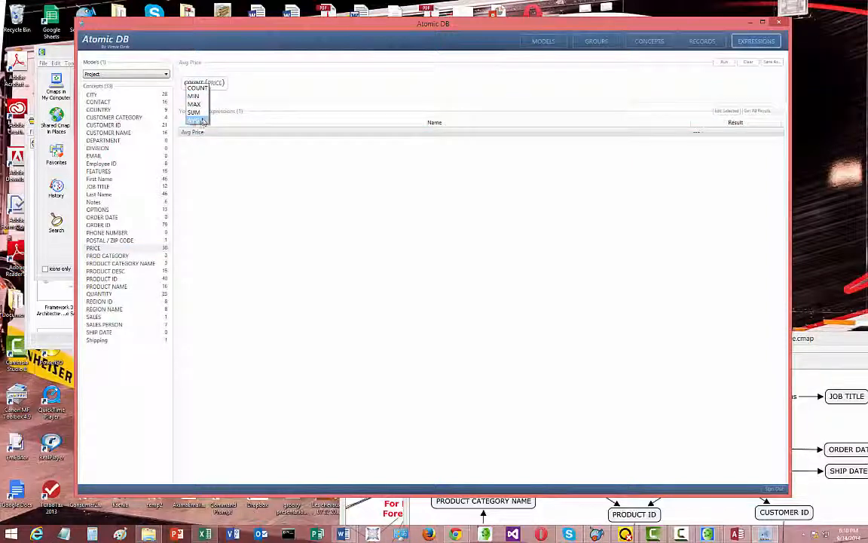
left_click(194, 102)
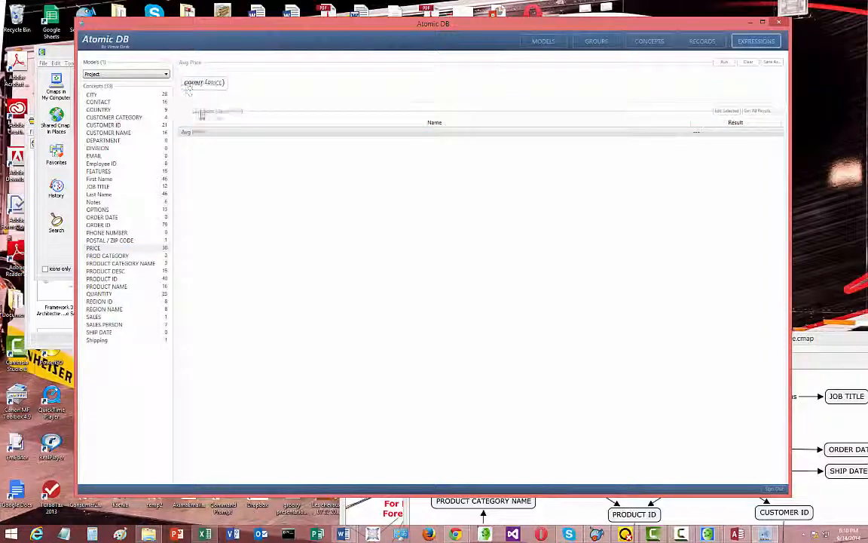
left_click(725, 63)
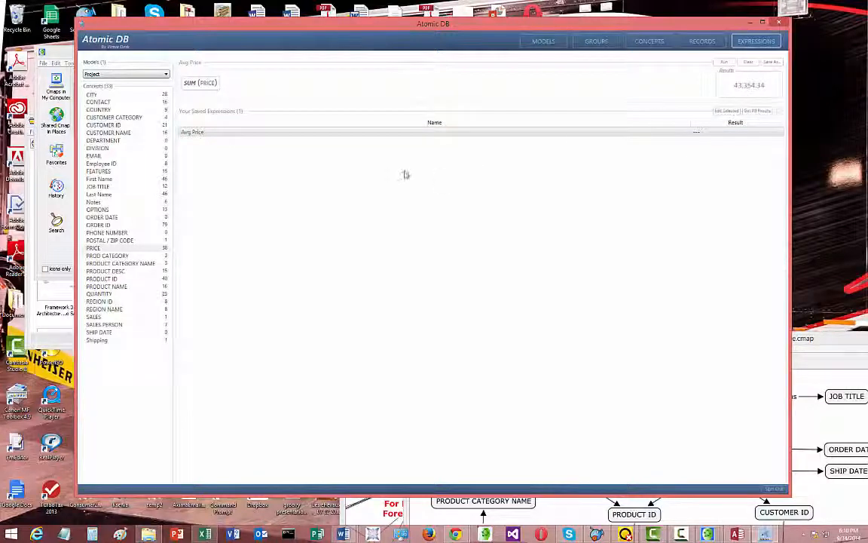
Divide the PRICE sum by the COUNT of ORDER ID, run the expression, and get the results of all saved expressions
left_click(226, 132)
left_click(109, 226)
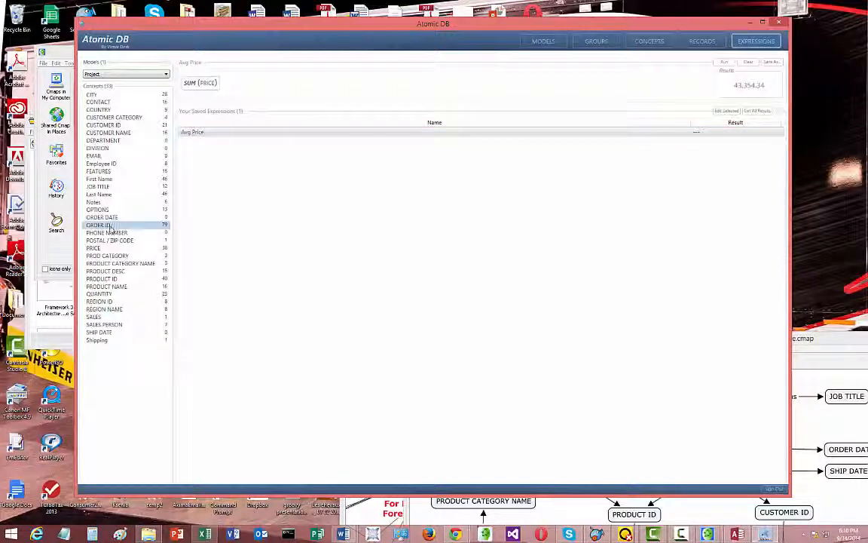
left_click(285, 80)
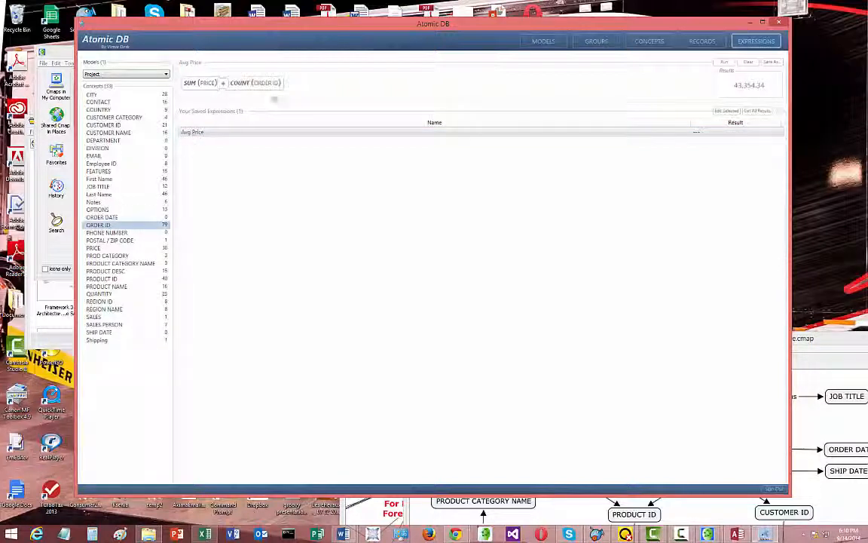
left_click(222, 83)
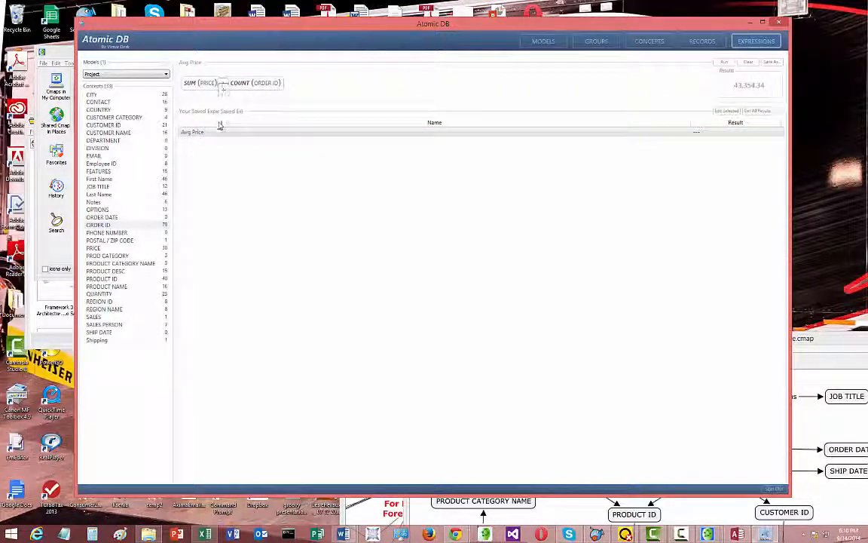
left_click(220, 124)
left_click(722, 65)
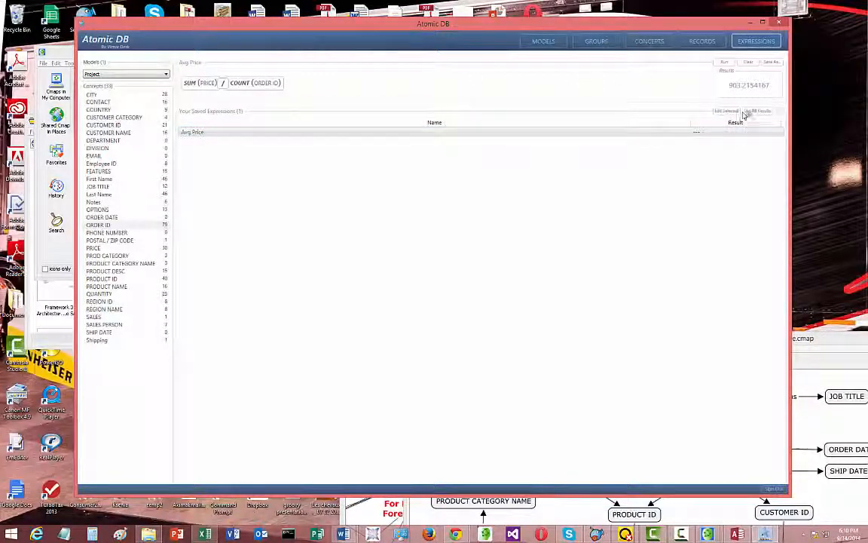
left_click(750, 113)
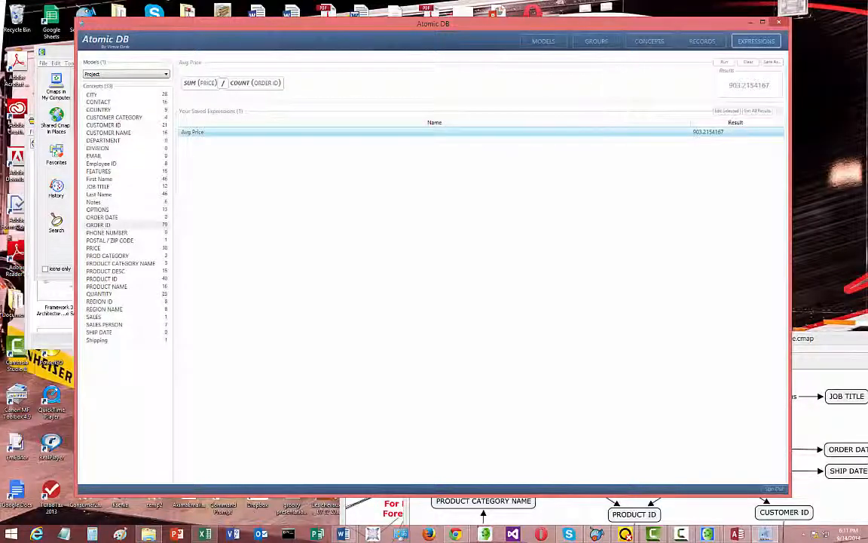
Return to the models view and add a new model named TempView
left_click(543, 40)
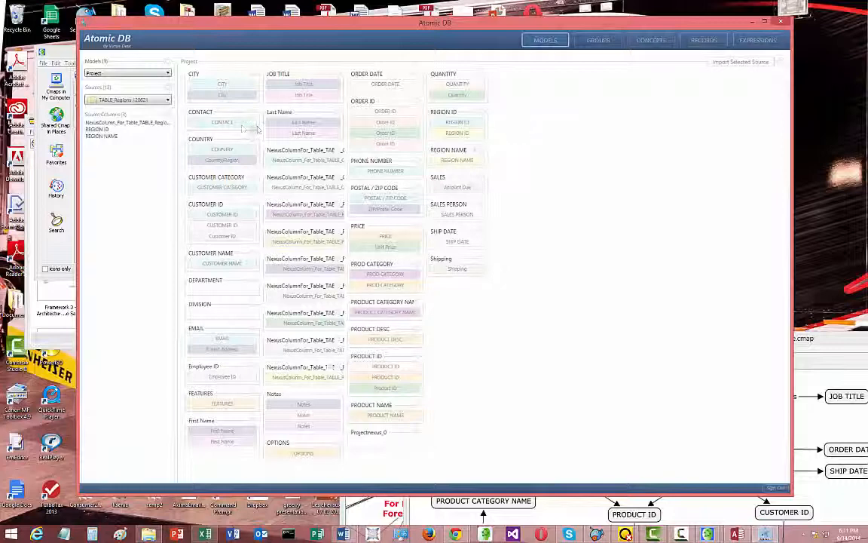
right_click(163, 69)
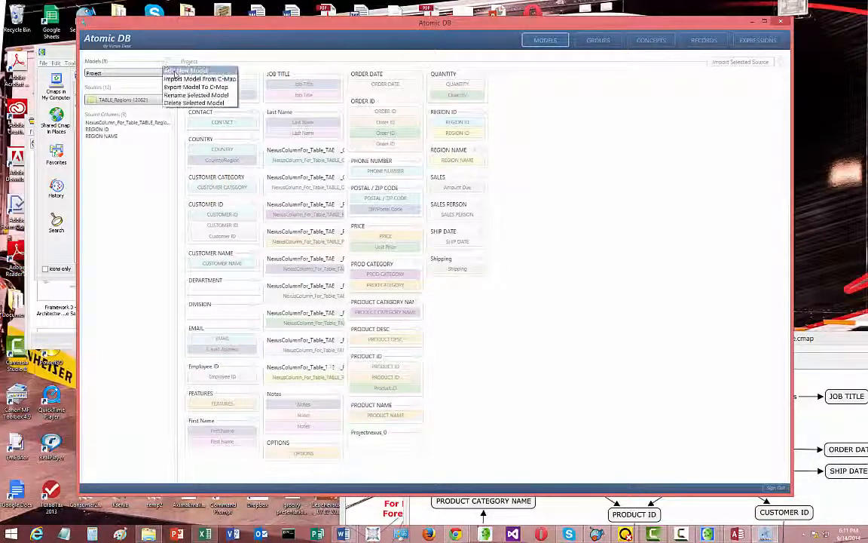
left_click(174, 72)
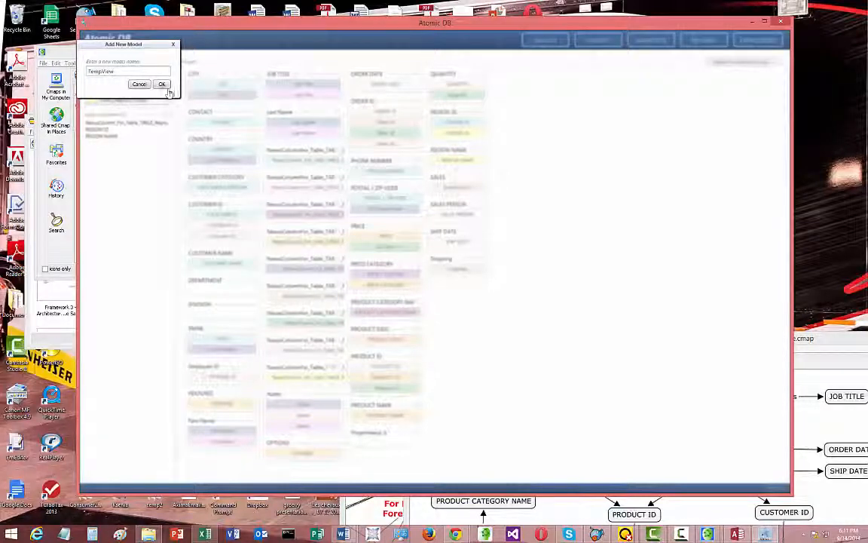
left_click(162, 84)
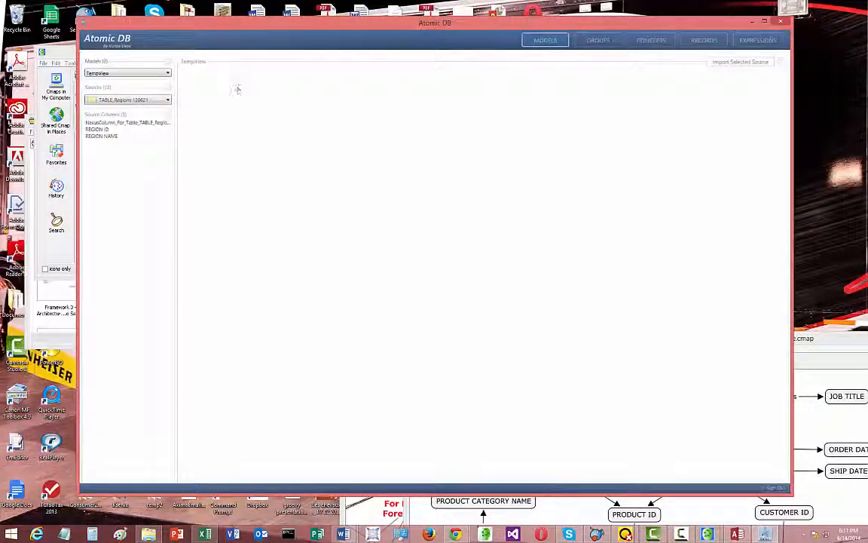
Add the COUNTRY, CITY, CUSTOMER NAME and EMAIL columns of source TABLE_Customer 120621 to the TempView model
left_click(166, 100)
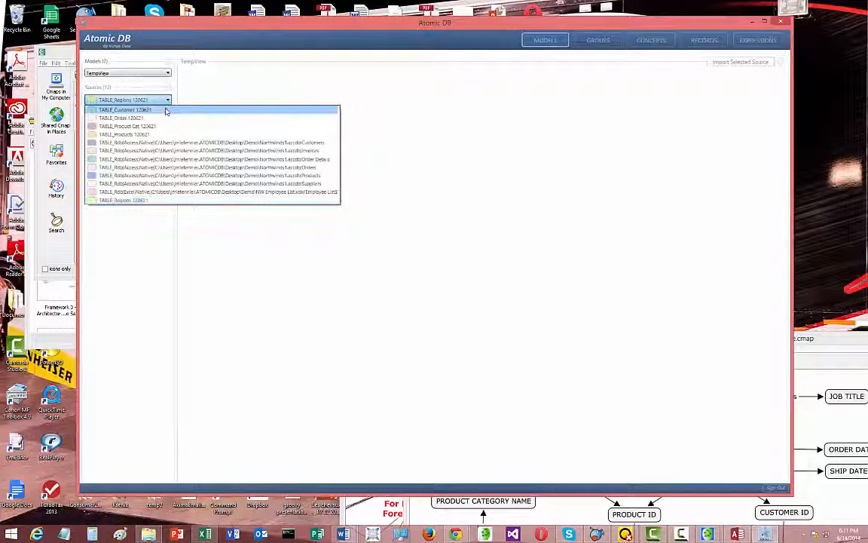
left_click(167, 110)
left_click_drag(96, 136, 217, 109)
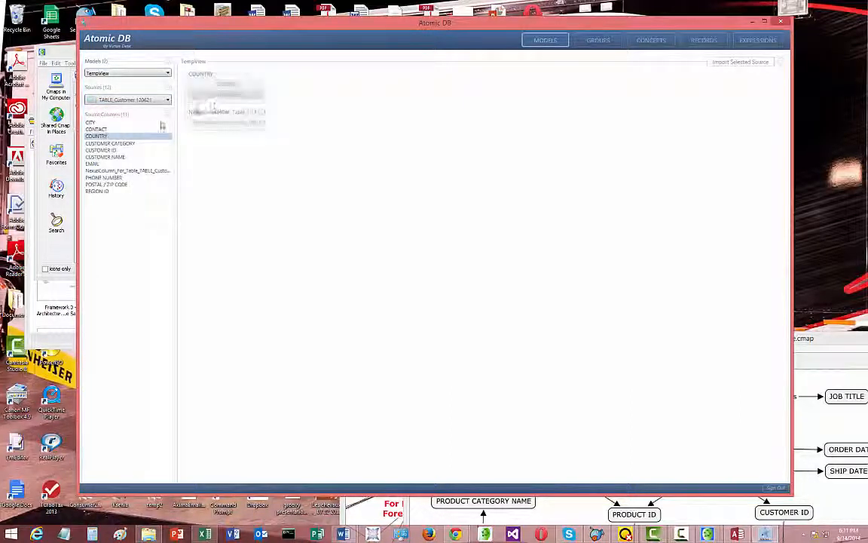
left_click_drag(90, 122, 223, 154)
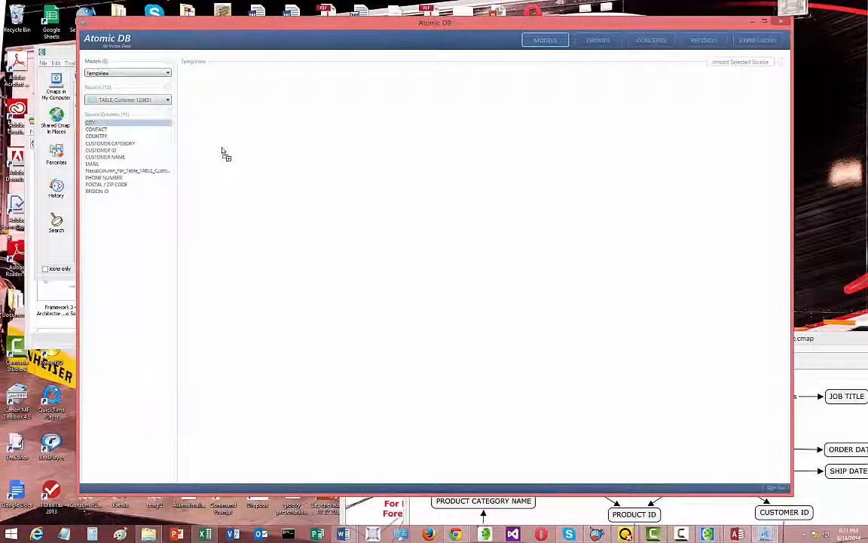
left_click_drag(232, 195, 227, 188)
left_click_drag(124, 164, 186, 199)
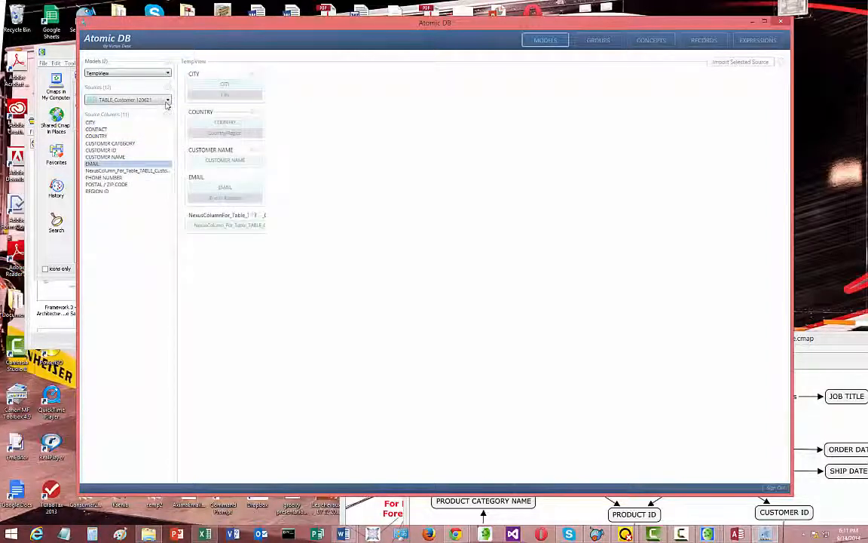
Add the SALES PERSON and ORDER DATE columns of source TABLE_Order 120621 to the TempView model
left_click(167, 101)
left_click(141, 119)
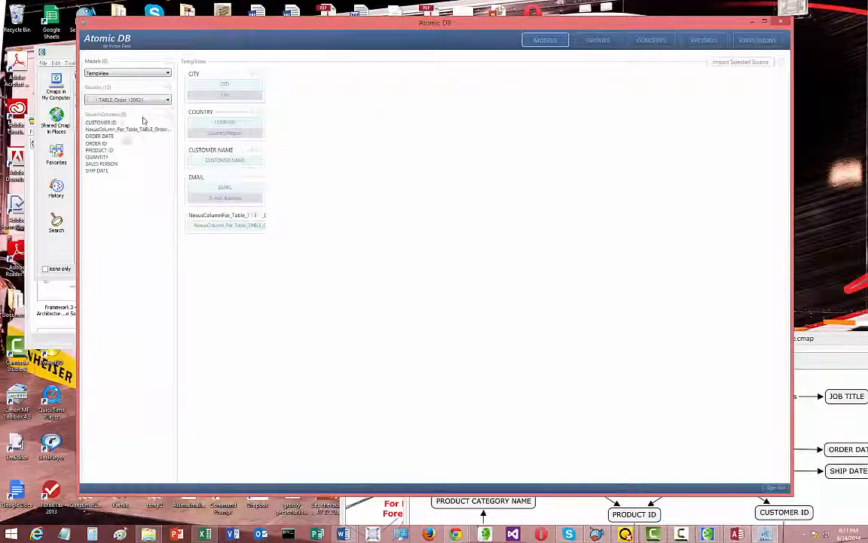
left_click_drag(109, 165, 219, 275)
left_click_drag(111, 142, 325, 234)
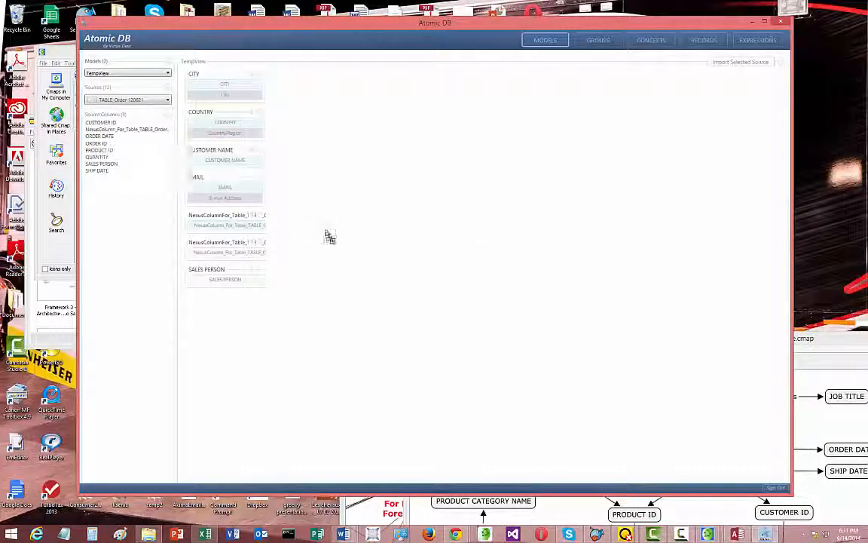
Add Notes from the Northwinds Customers source and REGION NAME from TABLE_Regions 120621 to the TempView model
left_click(160, 101)
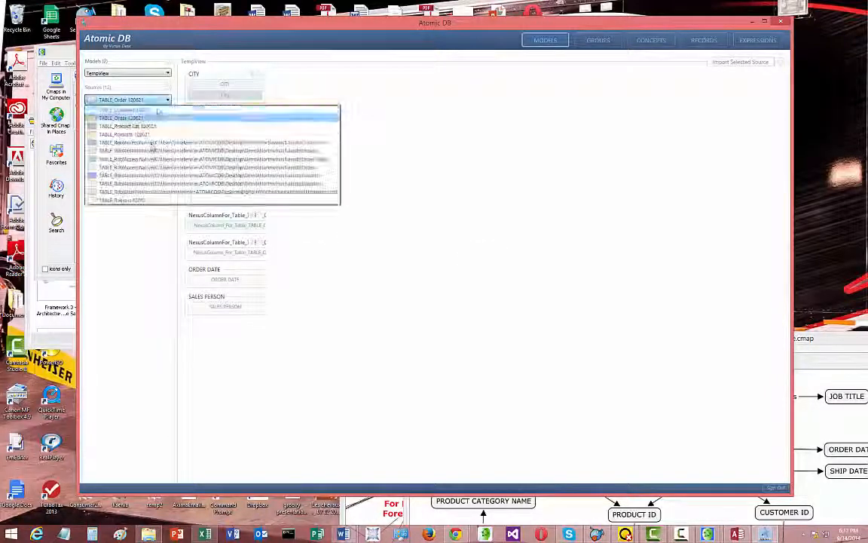
left_click(157, 147)
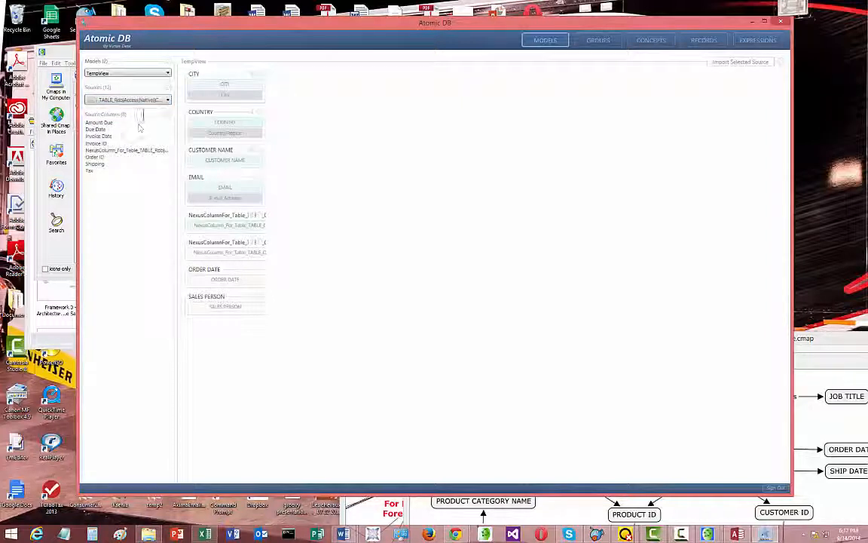
left_click(132, 100)
left_click(135, 142)
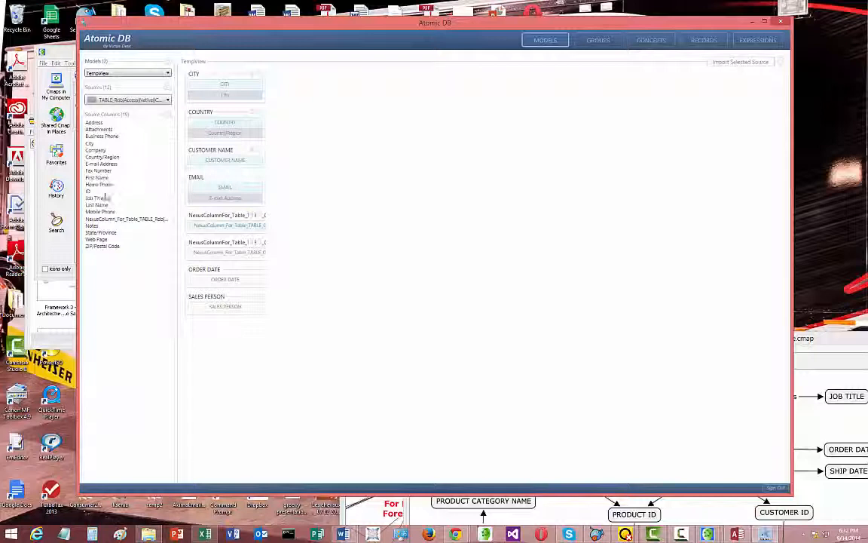
left_click_drag(92, 226, 326, 265)
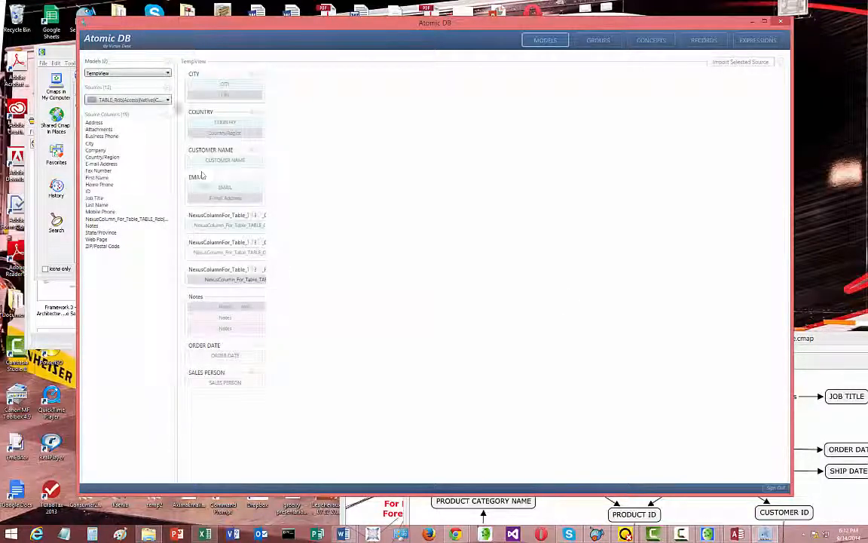
left_click(167, 100)
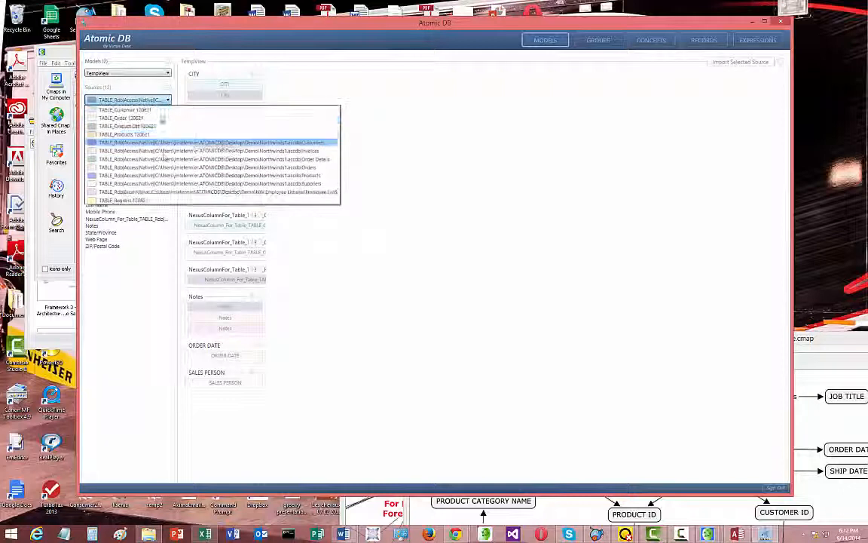
left_click(163, 200)
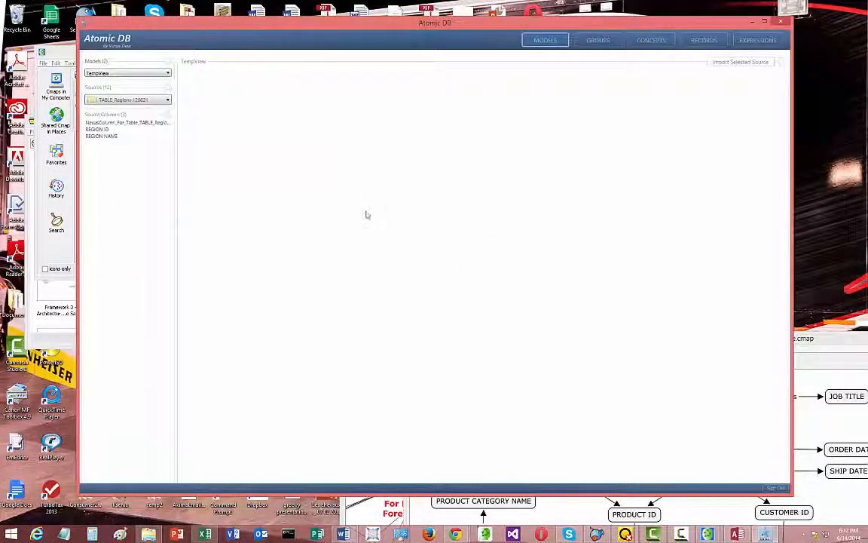
Close all concepts in the Concept Explorer and open the non-empty concepts of the TempView model instead
left_click(646, 45)
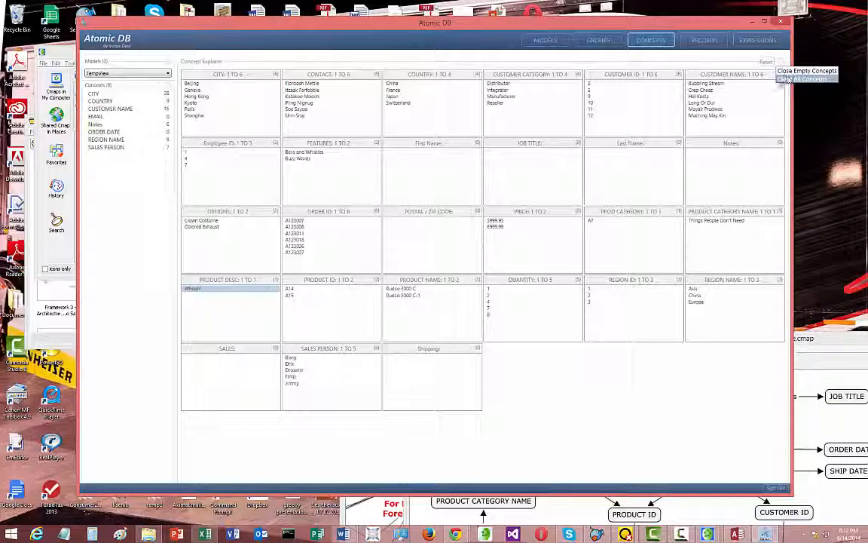
left_click(781, 62)
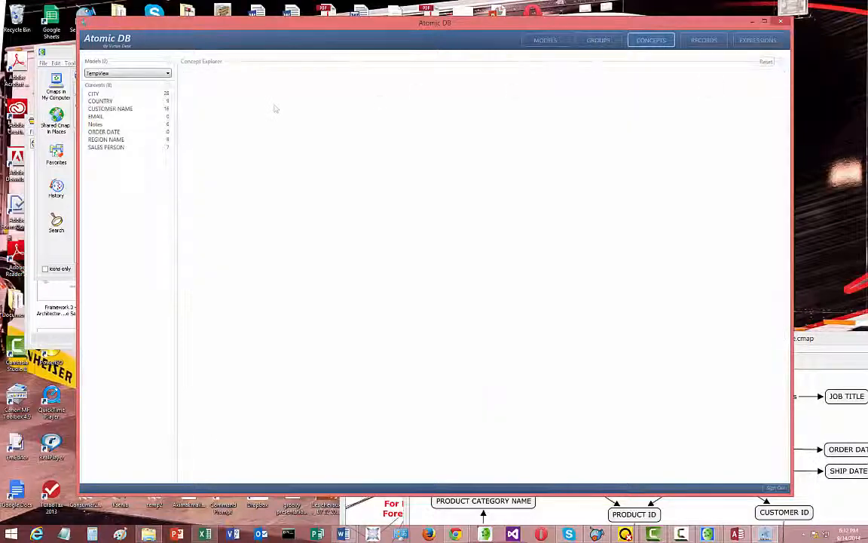
left_click(165, 88)
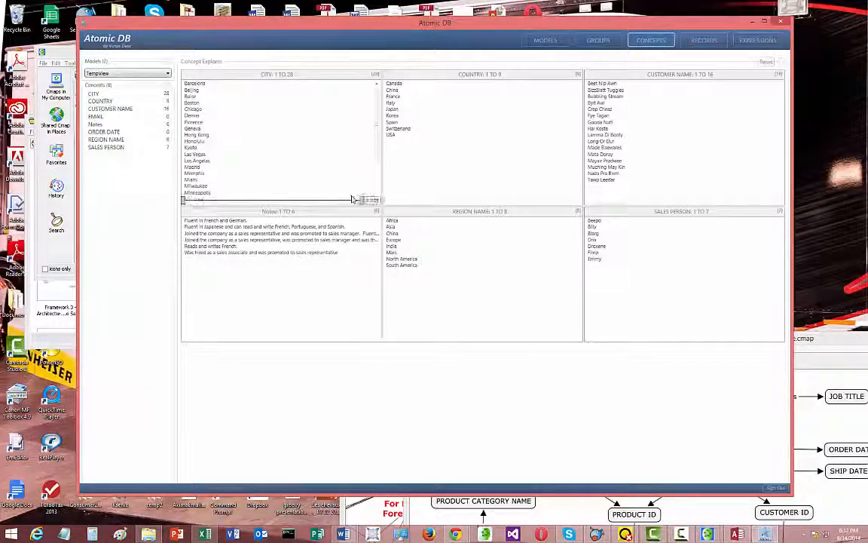
Filter the TempView concepts by the city Boston and by the city Barcelona, resetting the filter after each
left_click(193, 103)
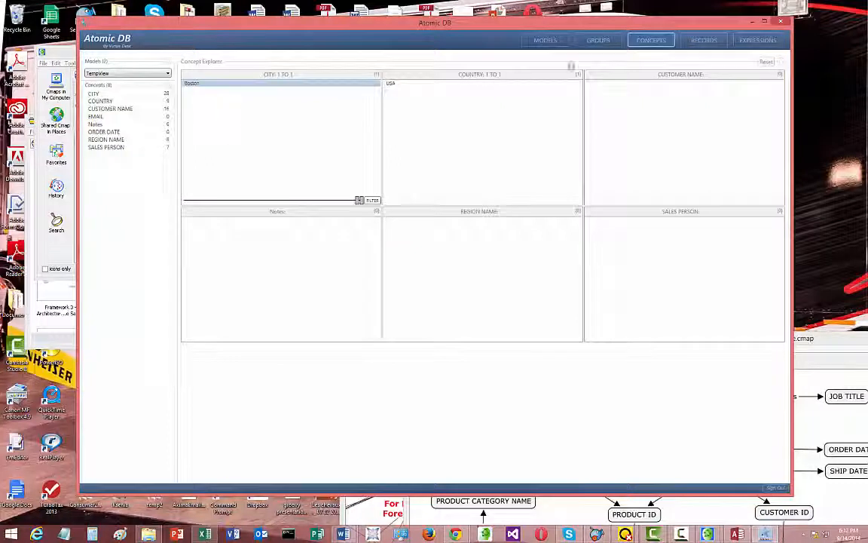
left_click(763, 63)
left_click(194, 103)
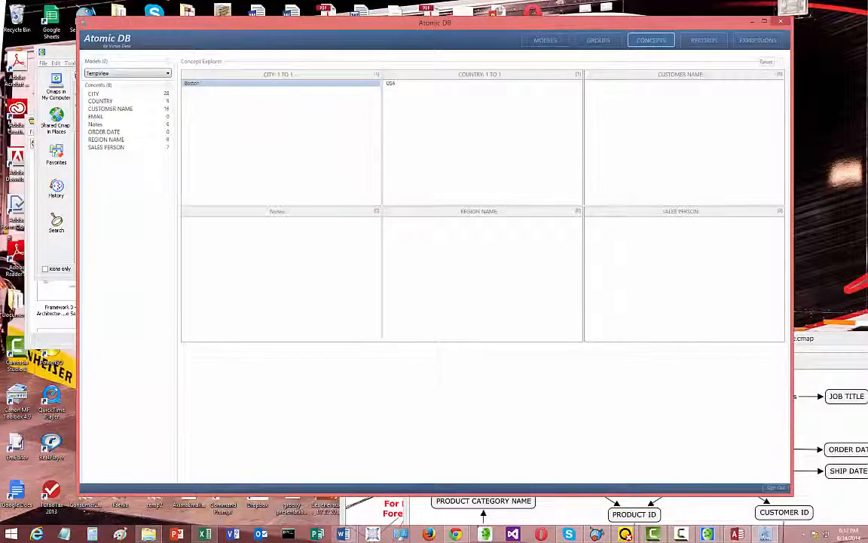
left_click(766, 63)
left_click(203, 86)
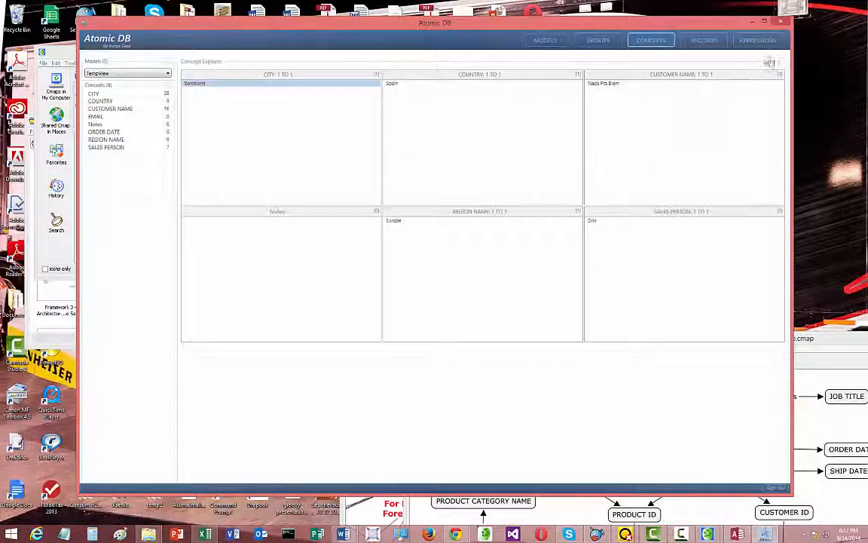
left_click(765, 63)
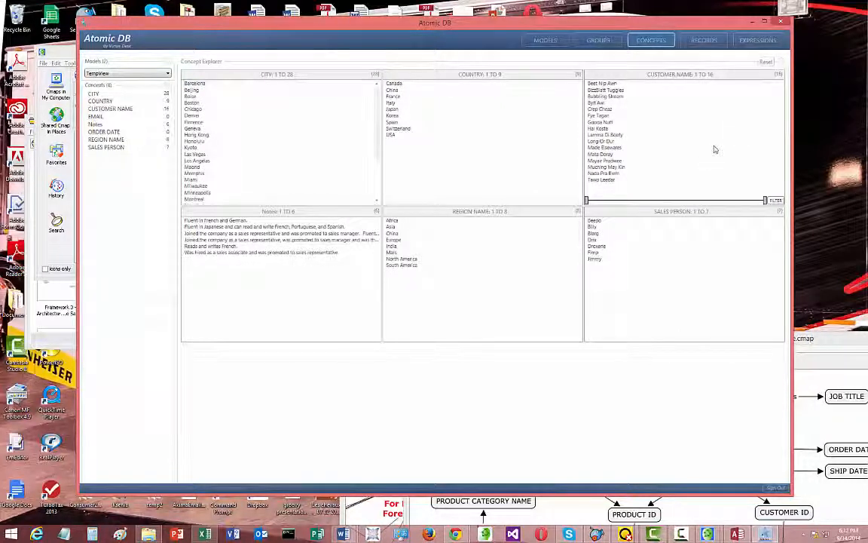